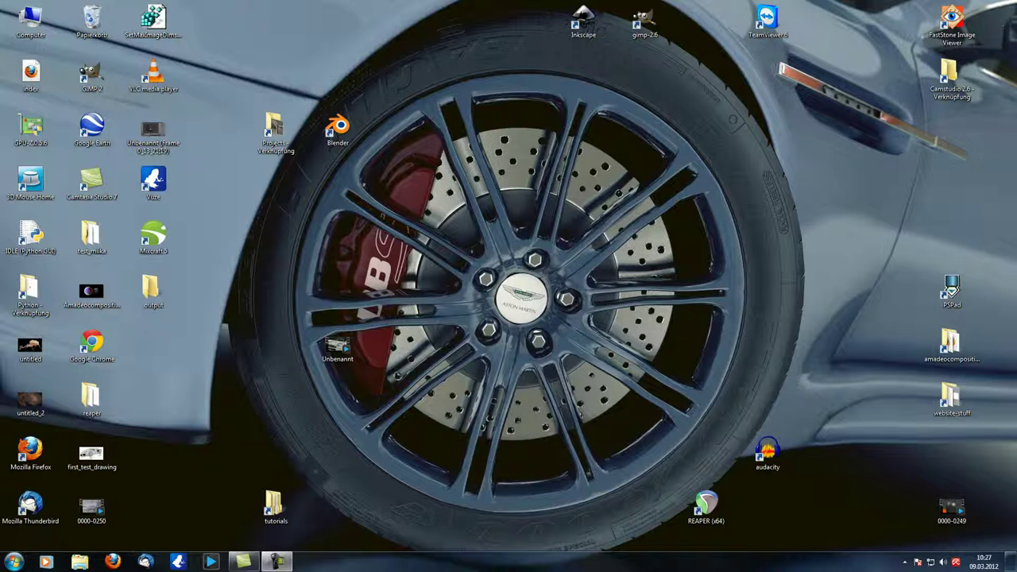
Step: Launch Blender from the desktop and dismiss its splash screen to show the default cube scene
{"action": "double_click", "coordinate": [343, 138]}
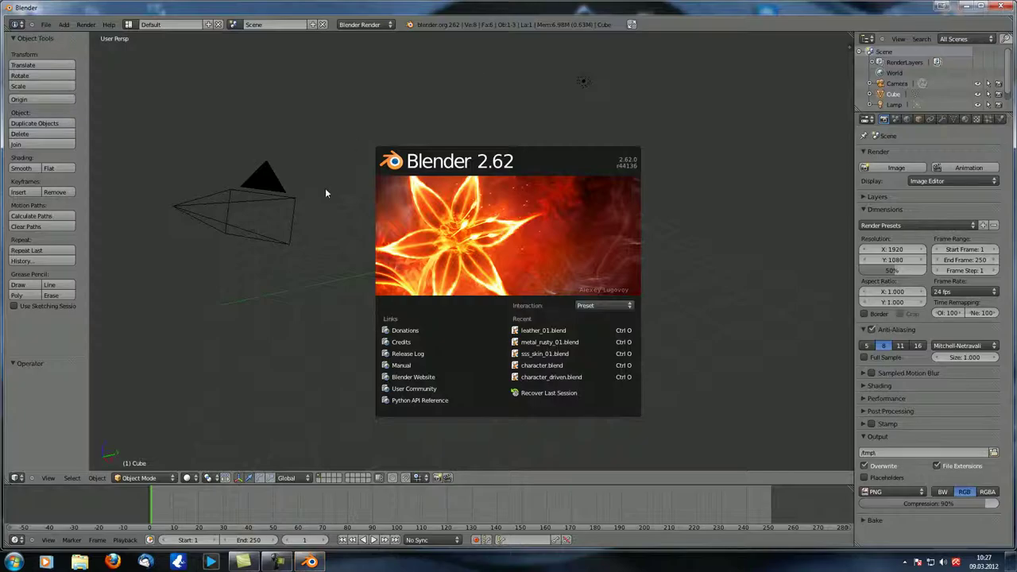
{"action": "left_click", "coordinate": [333, 193]}
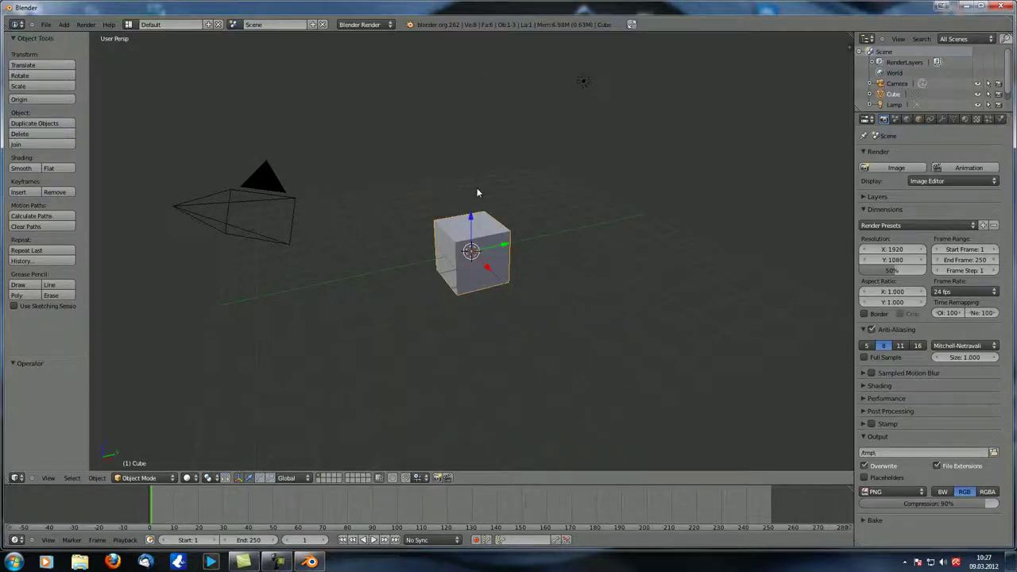
{"action": "middle_click_drag", "start_coordinate": [485, 191], "coordinate": [262, 187]}
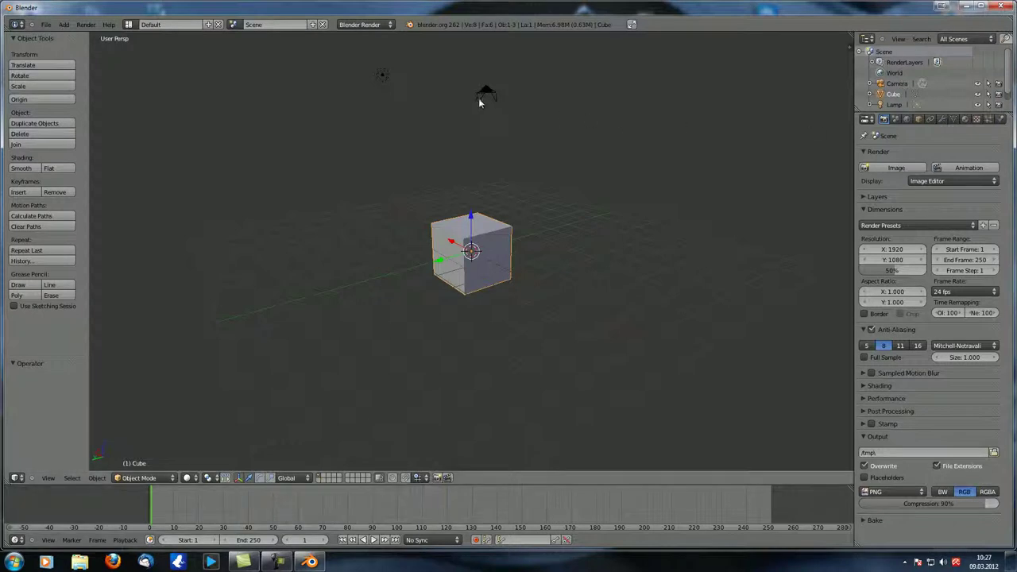
Step: Select the camera above the cube and show its camera data settings
{"action": "left_click", "coordinate": [480, 97]}
{"action": "right_click", "coordinate": [492, 94]}
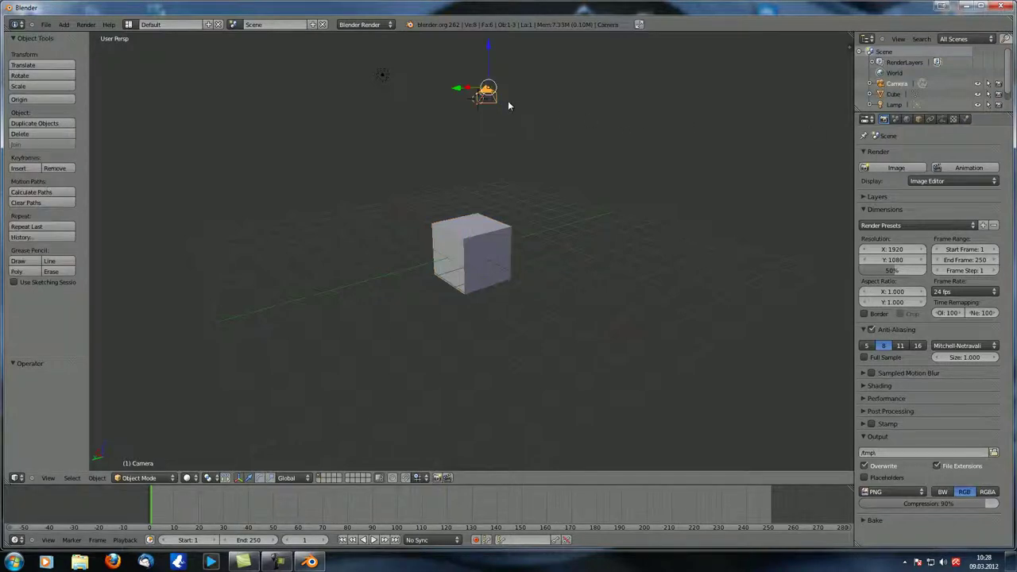
{"action": "middle_click_drag", "start_coordinate": [622, 143], "coordinate": [518, 153]}
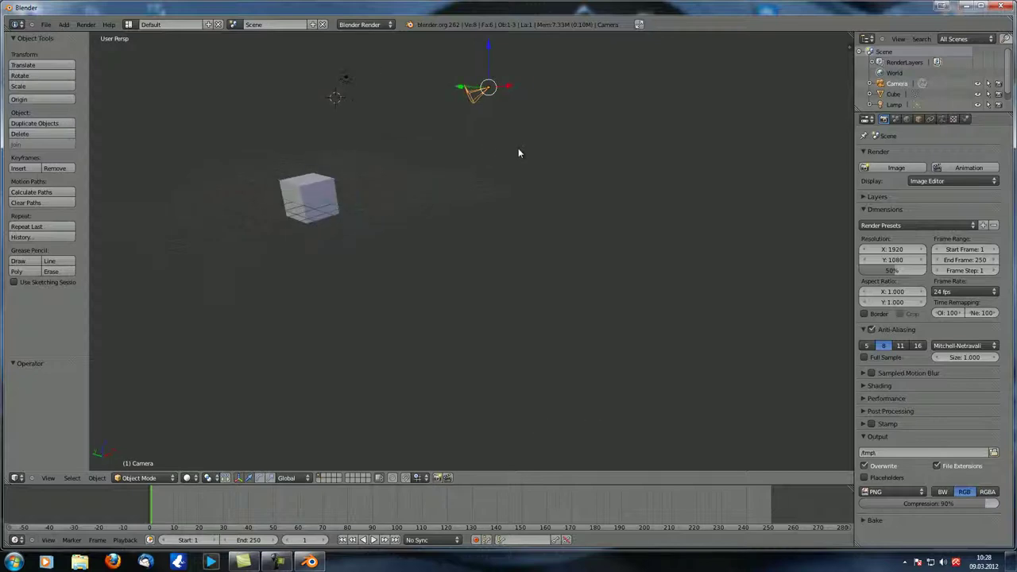
{"action": "left_click", "coordinate": [941, 119]}
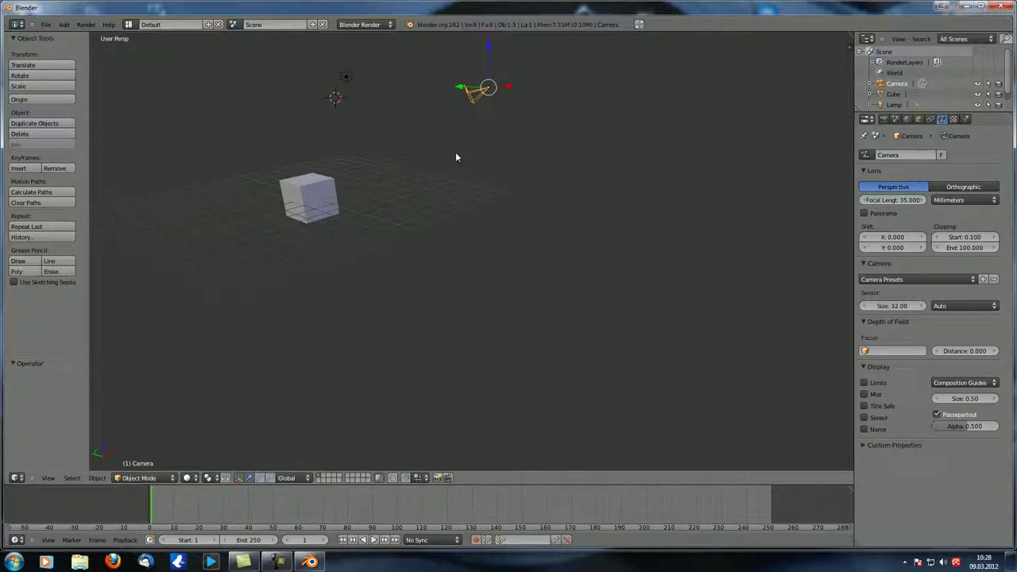
Step: Collapse the Display, Depth of Field and Camera sections of the camera settings, keeping Lens expanded
{"action": "mouse_move", "coordinate": [445, 123]}
{"action": "middle_mouse_down"}
{"action": "mouse_move", "coordinate": [440, 108]}
{"action": "mouse_move", "coordinate": [432, 115]}
{"action": "middle_mouse_up"}
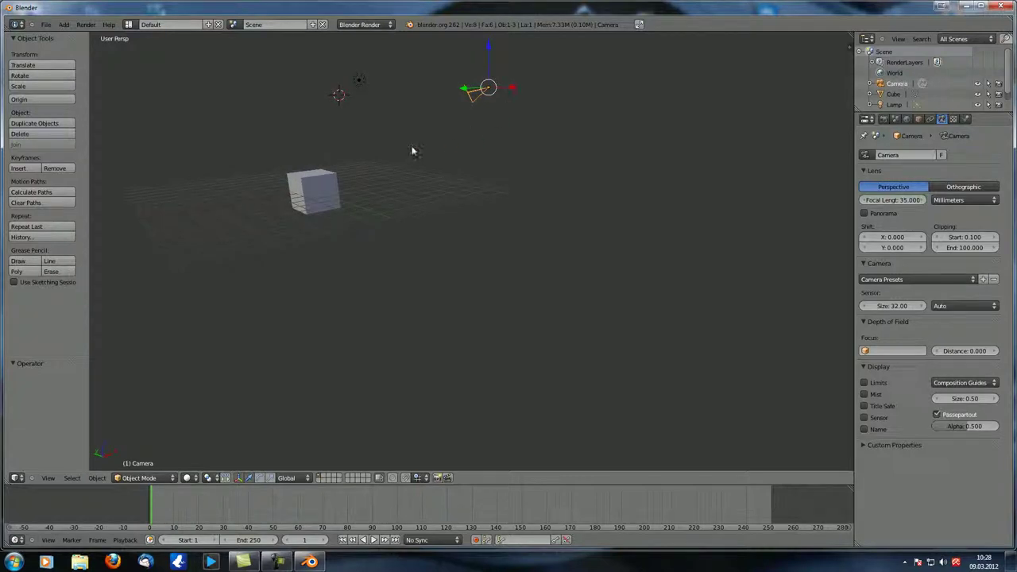
{"action": "middle_click_drag", "start_coordinate": [413, 154], "coordinate": [556, 159]}
{"action": "left_click", "coordinate": [867, 369]}
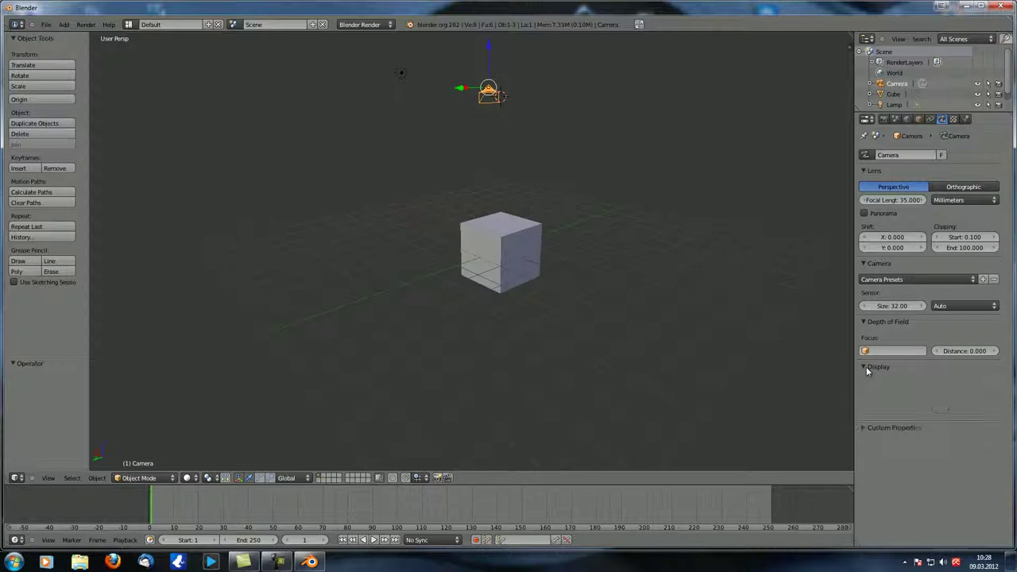
{"action": "left_click", "coordinate": [863, 320]}
{"action": "left_click", "coordinate": [862, 264]}
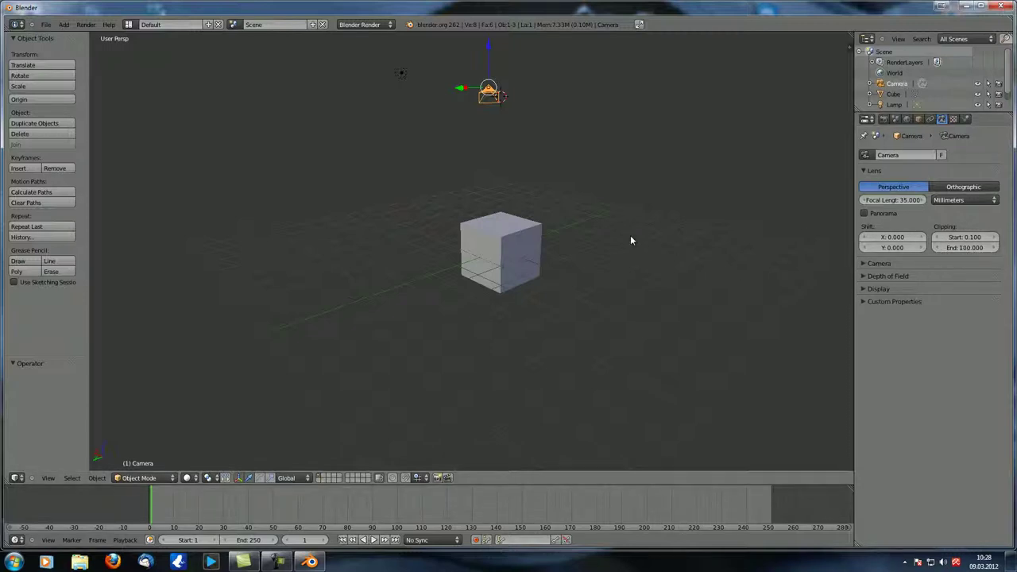
Step: Frame the cube from its other side and slightly above, and align the camera to that view
{"action": "key", "text": "KP_0"}
{"action": "middle_click_drag", "start_coordinate": [636, 231], "coordinate": [321, 179]}
{"action": "scroll", "coordinate": [551, 234], "scroll_direction": "down", "scroll_amount": 5}
{"action": "middle_click_drag", "start_coordinate": [405, 250], "coordinate": [374, 215]}
{"action": "scroll", "coordinate": [375, 216], "scroll_direction": "up", "scroll_amount": 1}
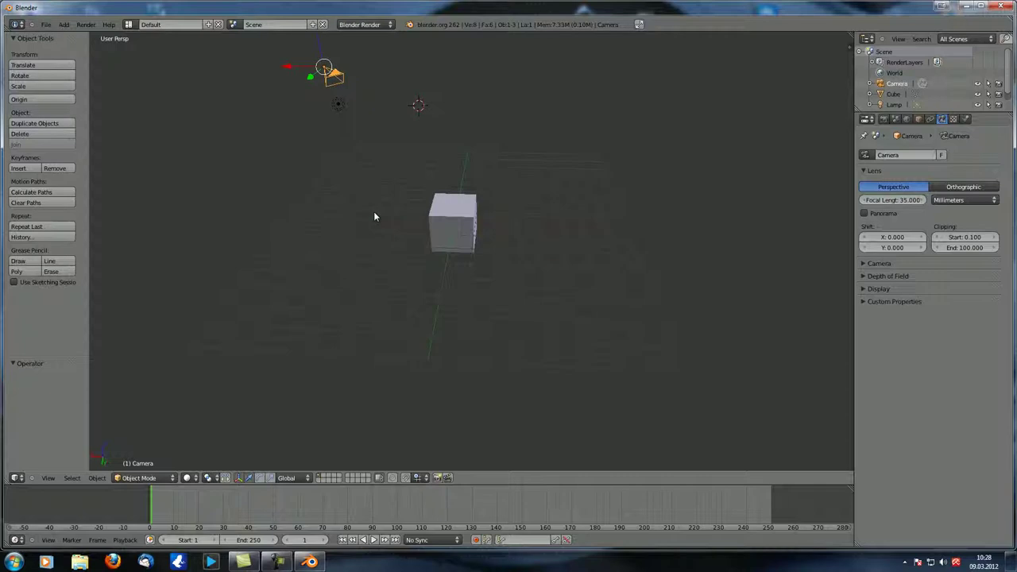
{"action": "key", "text": "ctrl+alt+KP_0"}
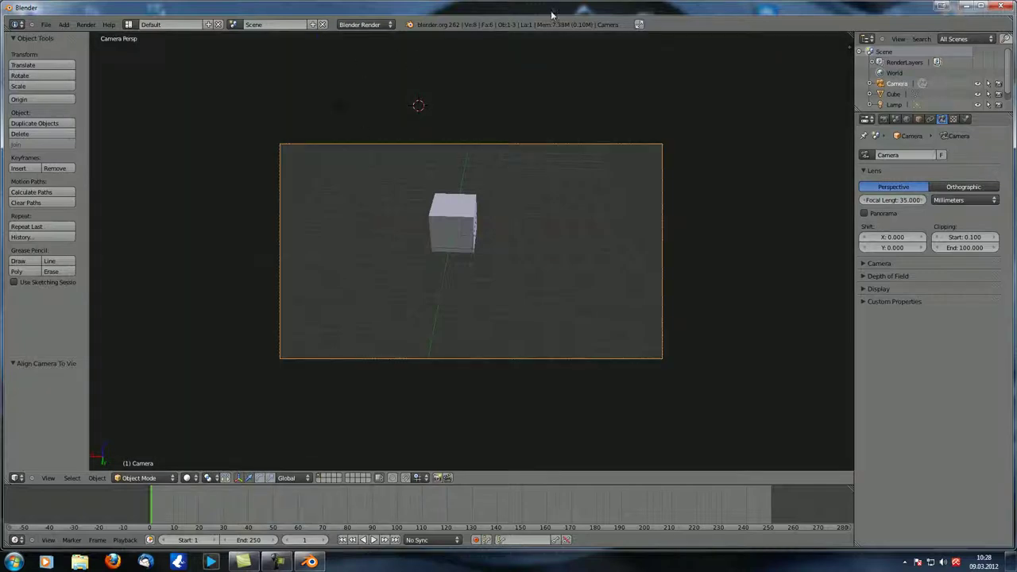
Step: Enable Lock Camera to View and swing the camera around the cube to a lower, closer angle
{"action": "left_click", "coordinate": [847, 46]}
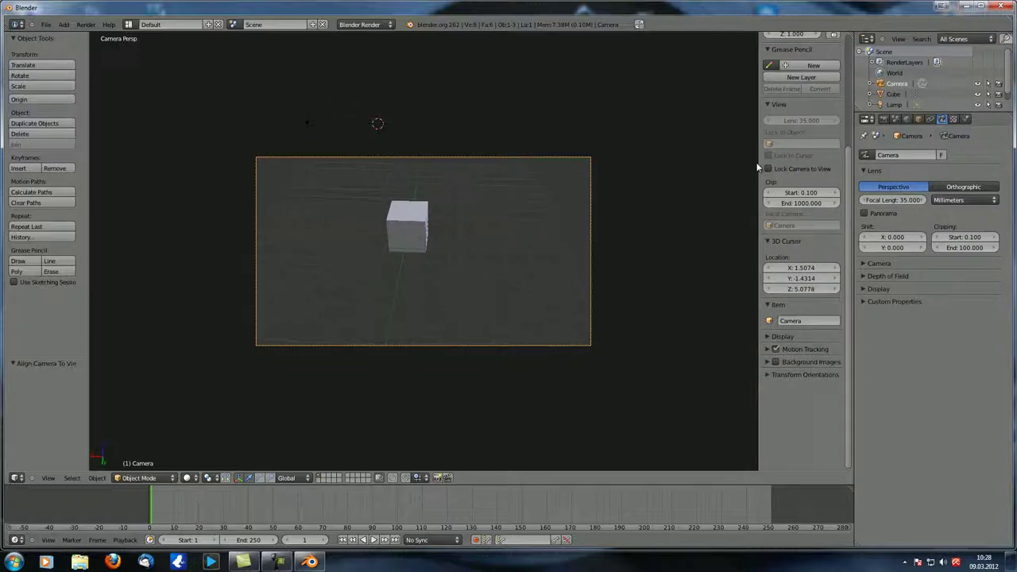
{"action": "scroll", "coordinate": [764, 167], "scroll_direction": "up", "scroll_amount": 5}
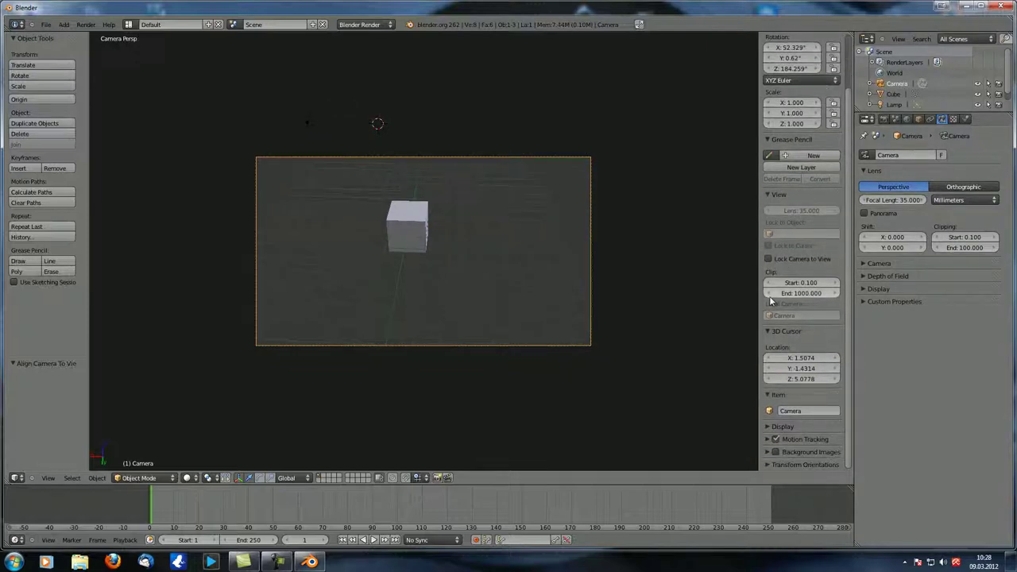
{"action": "left_click", "coordinate": [785, 258]}
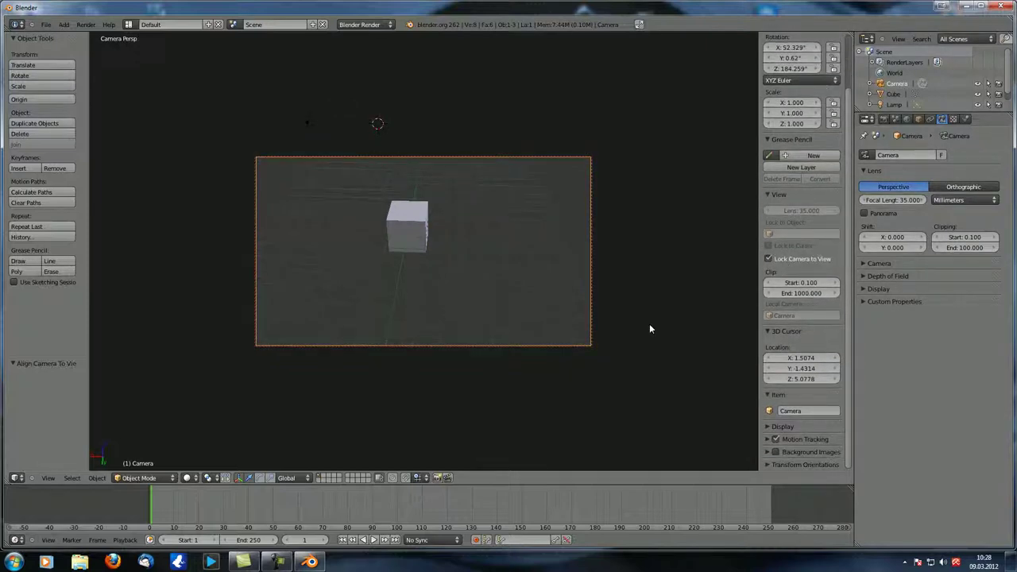
{"action": "middle_click_drag", "start_coordinate": [491, 314], "coordinate": [601, 283]}
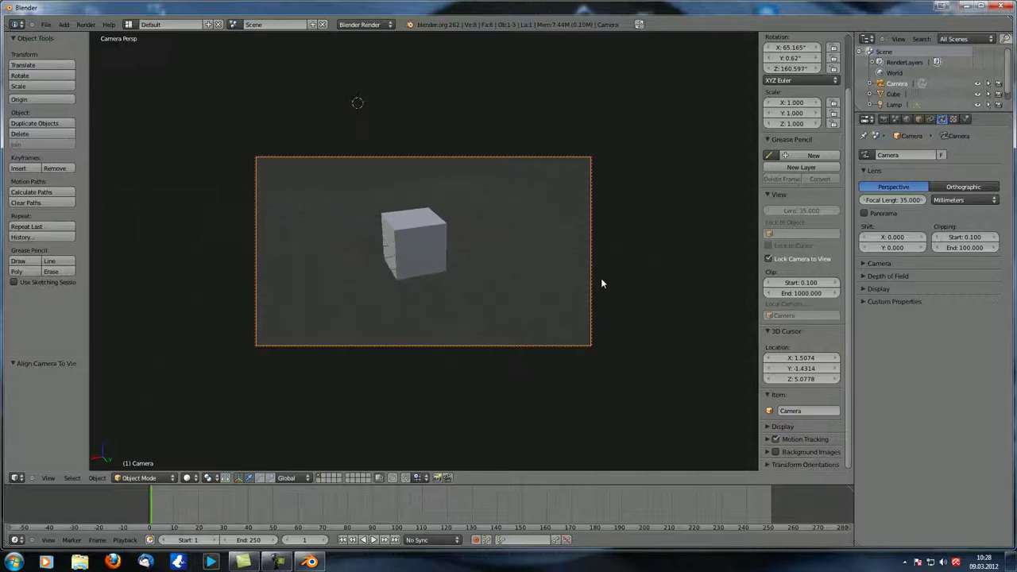
Step: Disable Lock Camera to View, check the camera's placement from outside, and return to the camera view
{"action": "left_click", "coordinate": [790, 258]}
{"action": "middle_click_drag", "start_coordinate": [431, 335], "coordinate": [372, 348]}
{"action": "middle_click_drag", "start_coordinate": [582, 259], "coordinate": [517, 255]}
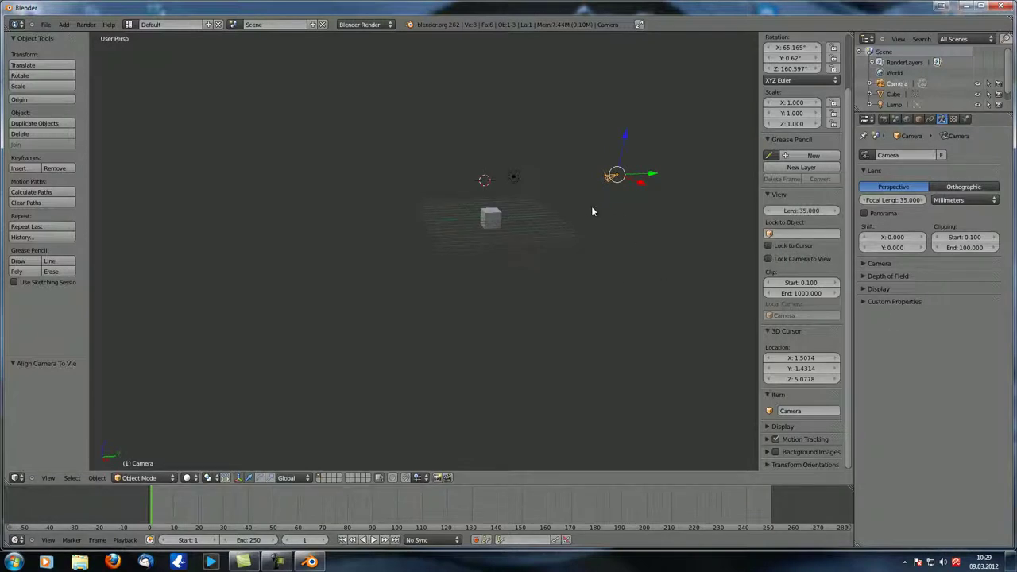
{"action": "key", "text": "KP_0"}
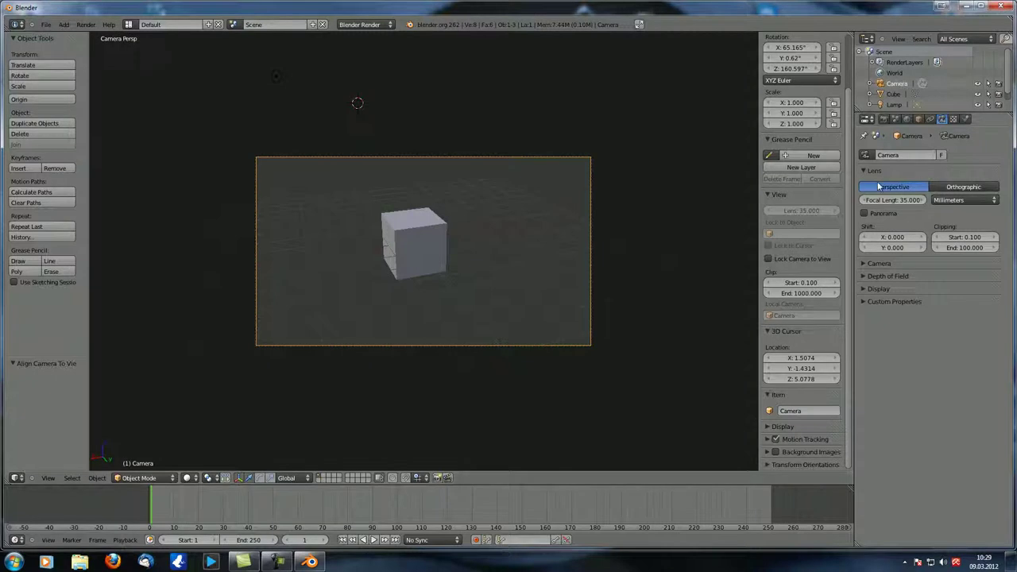
Step: Preview the orthographic lens, move the camera by about X 0.579, Y -0.400, Z 0.406, and restore the perspective lens
{"action": "left_click", "coordinate": [961, 187]}
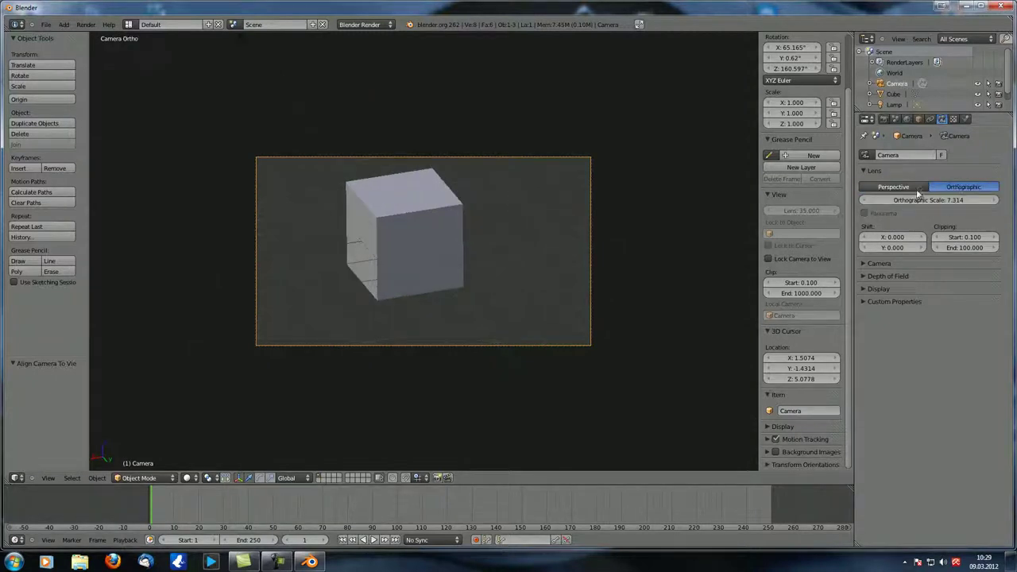
{"action": "key", "text": "g"}
{"action": "left_click", "coordinate": [421, 255]}
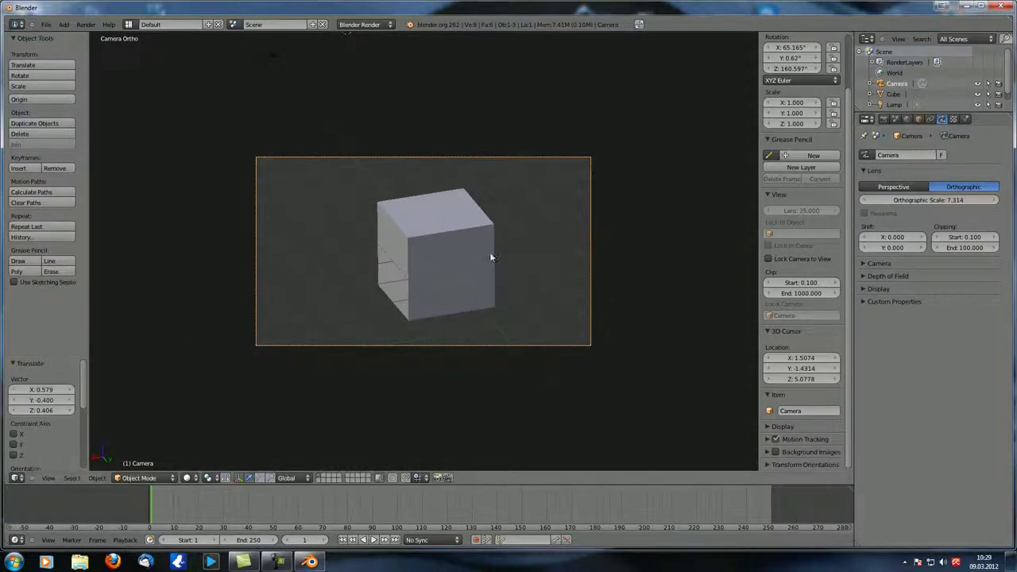
{"action": "left_click", "coordinate": [893, 187]}
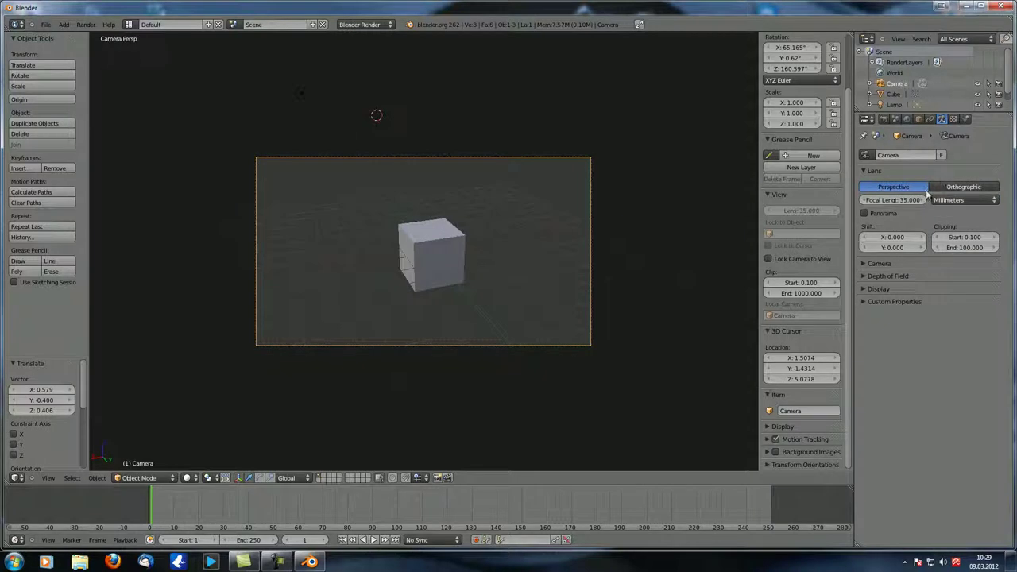
Step: Move the cube toward the camera by about X 2.605, Y 4.672, Z 0.584
{"action": "middle_click_drag", "start_coordinate": [490, 373], "coordinate": [602, 276]}
{"action": "scroll", "coordinate": [549, 327], "scroll_direction": "down", "scroll_amount": 5}
{"action": "middle_click_drag", "start_coordinate": [520, 235], "coordinate": [507, 247], "text": "shift"}
{"action": "scroll", "coordinate": [482, 240], "scroll_direction": "up", "scroll_amount": 5}
{"action": "middle_click_drag", "start_coordinate": [579, 197], "coordinate": [527, 220], "text": "shift"}
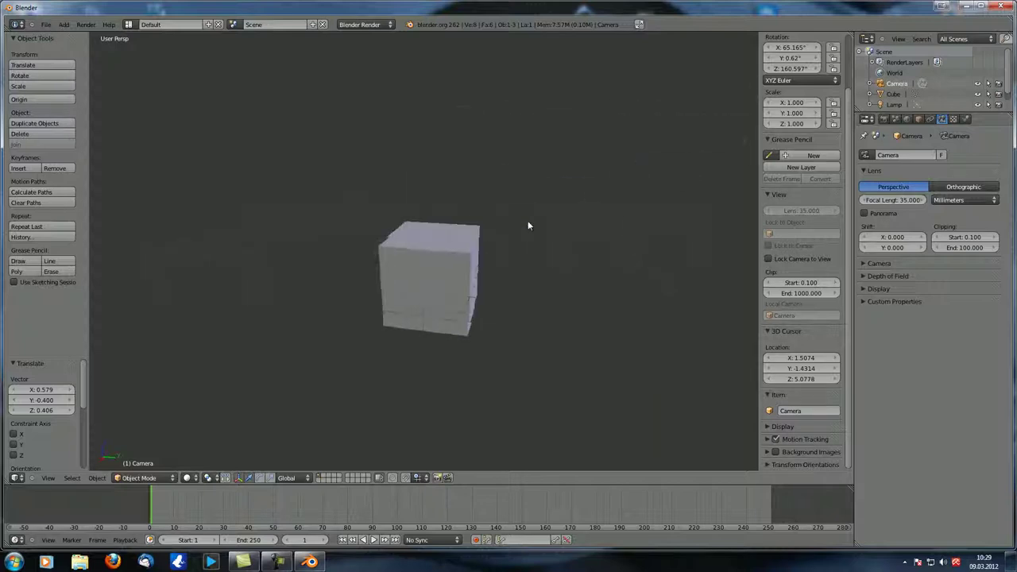
{"action": "scroll", "coordinate": [426, 252], "scroll_direction": "down", "scroll_amount": 4}
{"action": "right_click", "coordinate": [421, 260]}
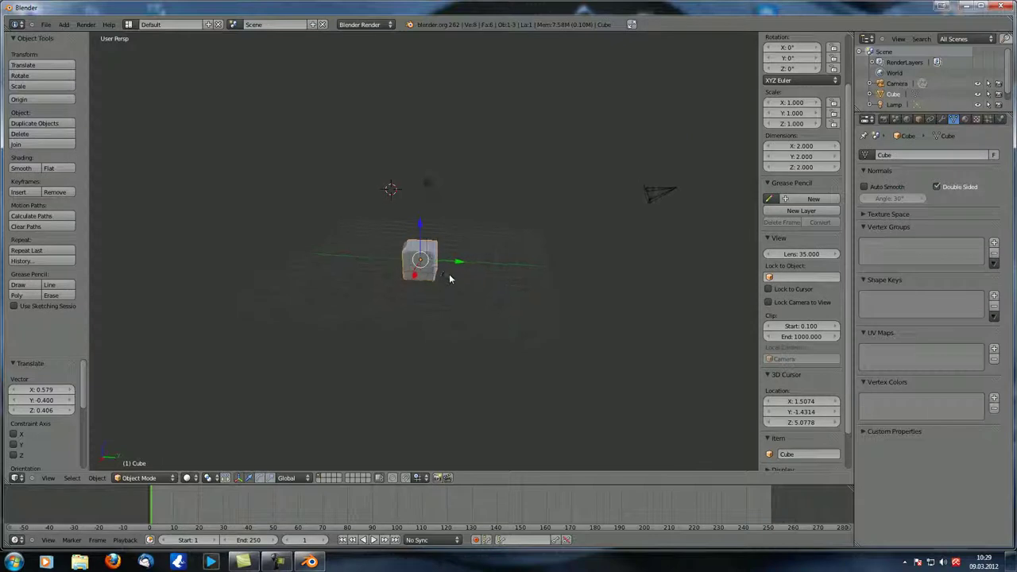
{"action": "middle_click_drag", "start_coordinate": [452, 273], "coordinate": [497, 271]}
{"action": "key", "text": "g"}
{"action": "left_click", "coordinate": [568, 260]}
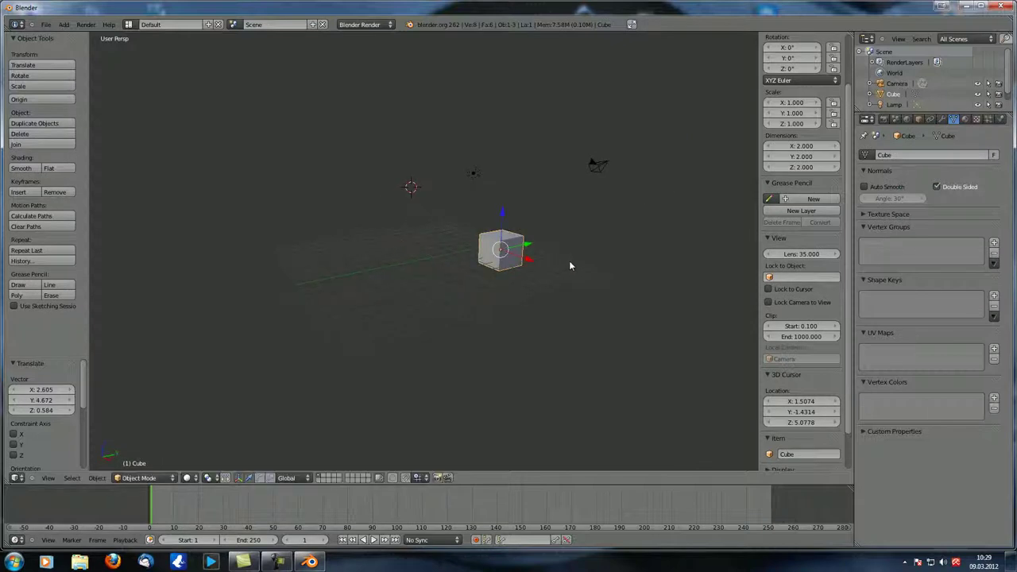
Step: Duplicate the cube, place the copy farther from the camera, and view both cubes through the camera
{"action": "key", "text": "shift+d"}
{"action": "left_click", "coordinate": [220, 290]}
{"action": "key", "text": "KP_0"}
Step: Move the cube nearest the camera by about X 0.178, Y -0.530, Z 0.957 and enlarge the camera frame
{"action": "right_click_drag", "start_coordinate": [468, 179], "coordinate": [431, 194]}
{"action": "right_click_drag", "start_coordinate": [414, 280], "coordinate": [414, 276]}
{"action": "left_click", "coordinate": [397, 240]}
{"action": "scroll", "coordinate": [432, 264], "scroll_direction": "up", "scroll_amount": 3}
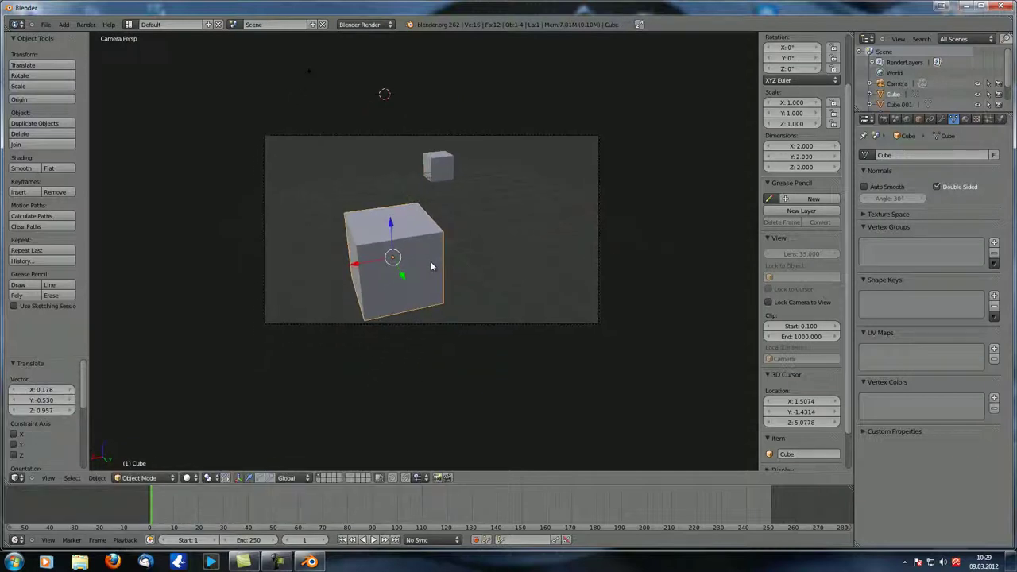
{"action": "scroll", "coordinate": [437, 265], "scroll_direction": "up", "scroll_amount": 2}
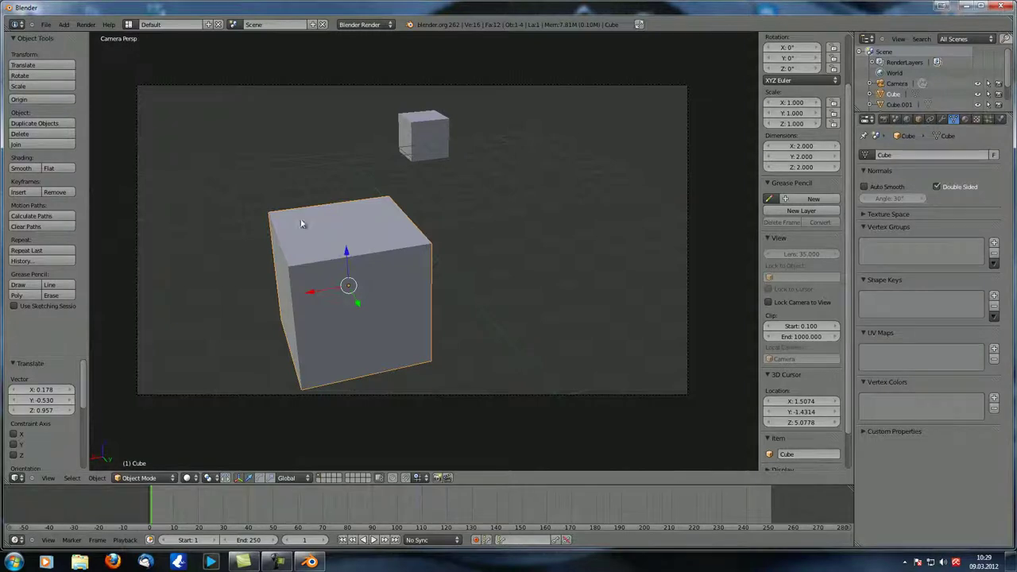
Step: Select the camera, raise its focal length to about 492.888 mm, and shift it slightly along its local Z axis
{"action": "right_click", "coordinate": [575, 84]}
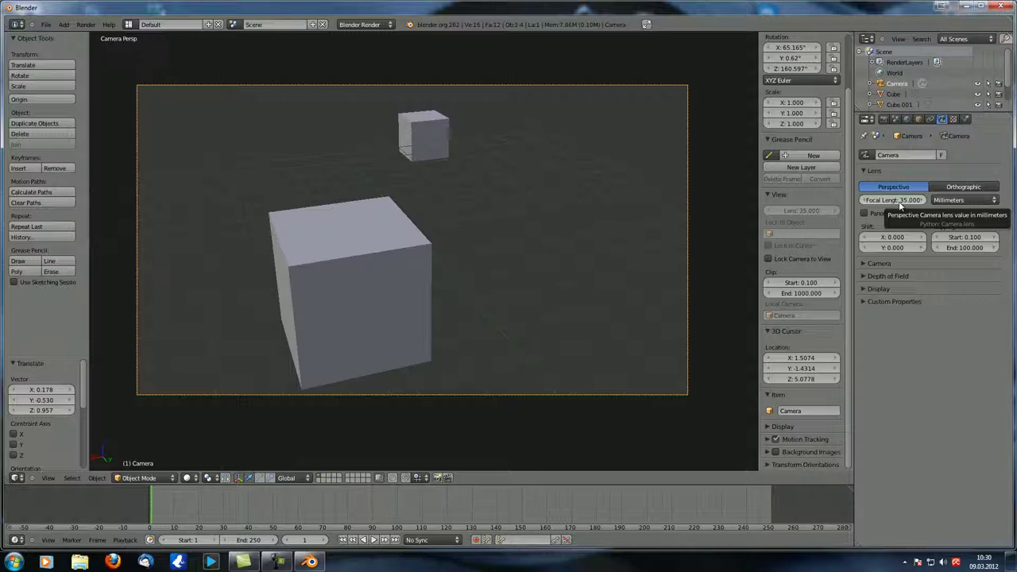
{"action": "left_click_drag", "start_coordinate": [898, 201], "coordinate": [1011, 197]}
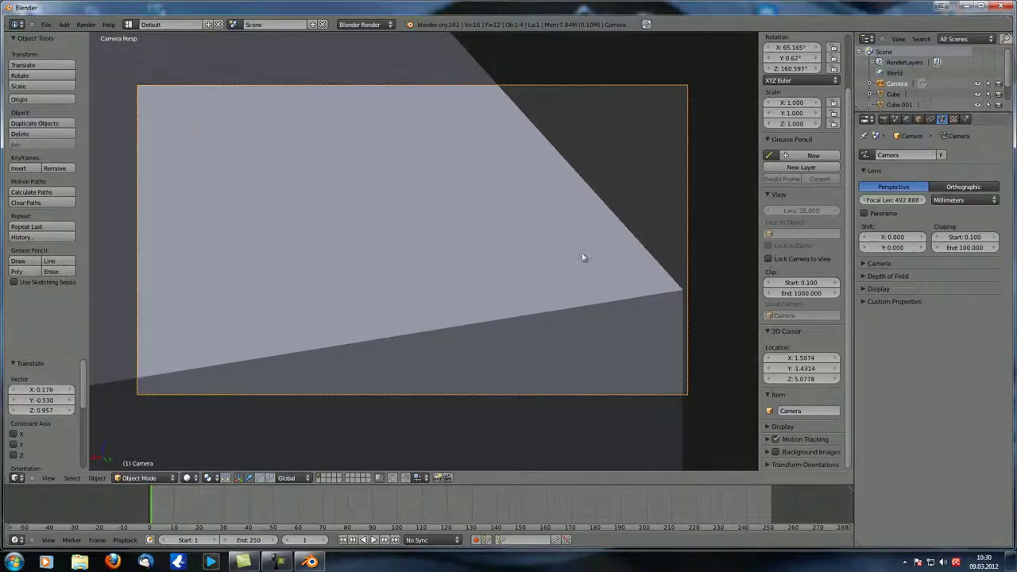
{"action": "key", "text": "g"}
{"action": "key", "text": "z"}
{"action": "key", "text": "z"}
{"action": "left_click", "coordinate": [445, 428]}
Step: Set the camera's focal length to 150 mm
{"action": "scroll", "coordinate": [449, 322], "scroll_direction": "down", "scroll_amount": 4}
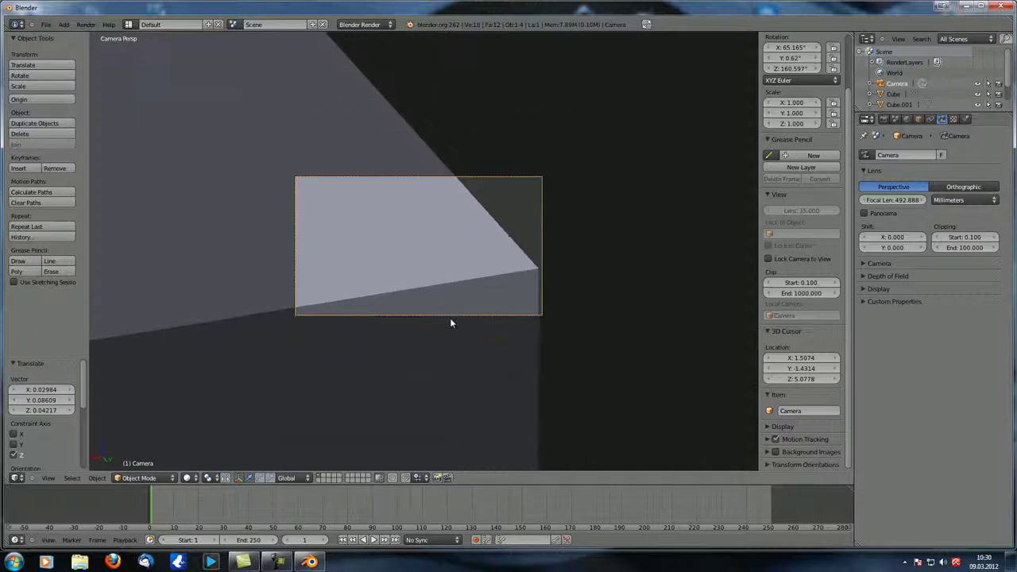
{"action": "scroll", "coordinate": [450, 323], "scroll_direction": "down", "scroll_amount": 2}
{"action": "left_click", "coordinate": [897, 200]}
{"action": "type", "text": "150"}
{"action": "key", "text": "Return"}
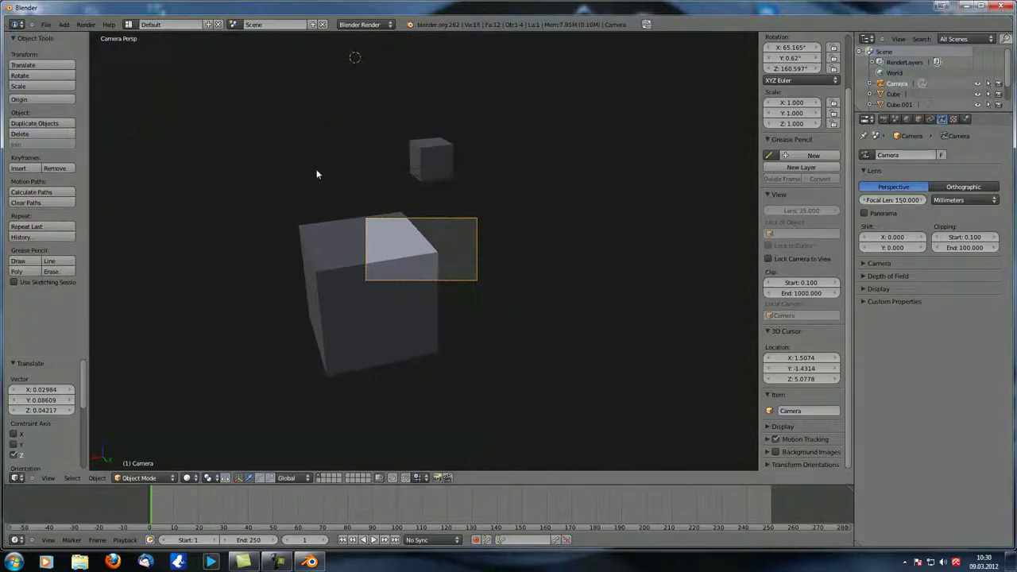
Step: Pull the camera back along its local Z axis and reposition it until the near cube fits inside the frame
{"action": "key", "text": "g"}
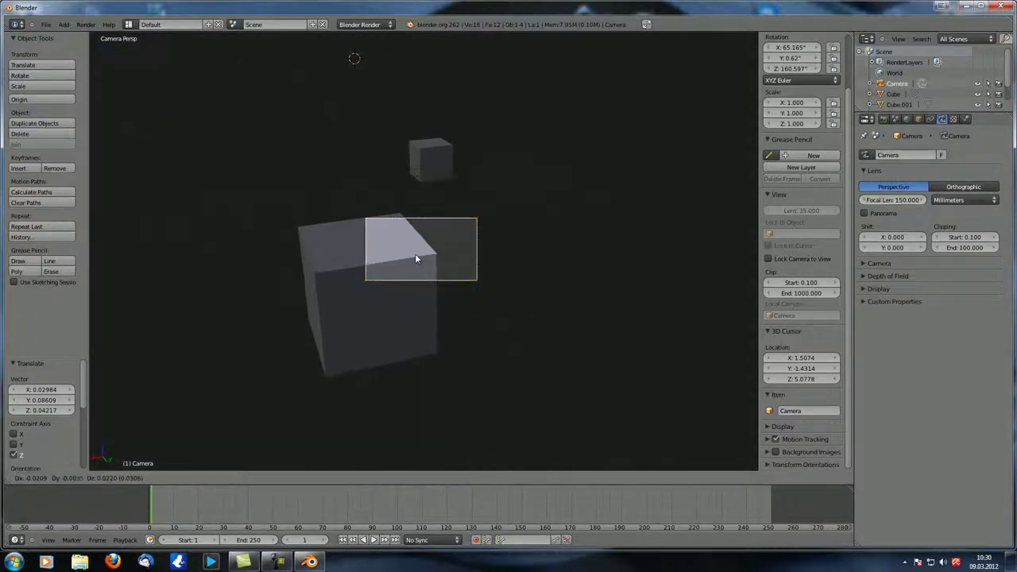
{"action": "left_click", "coordinate": [430, 450]}
{"action": "key", "text": "g"}
{"action": "left_click", "coordinate": [434, 363]}
{"action": "scroll", "coordinate": [434, 350], "scroll_direction": "up", "scroll_amount": 3}
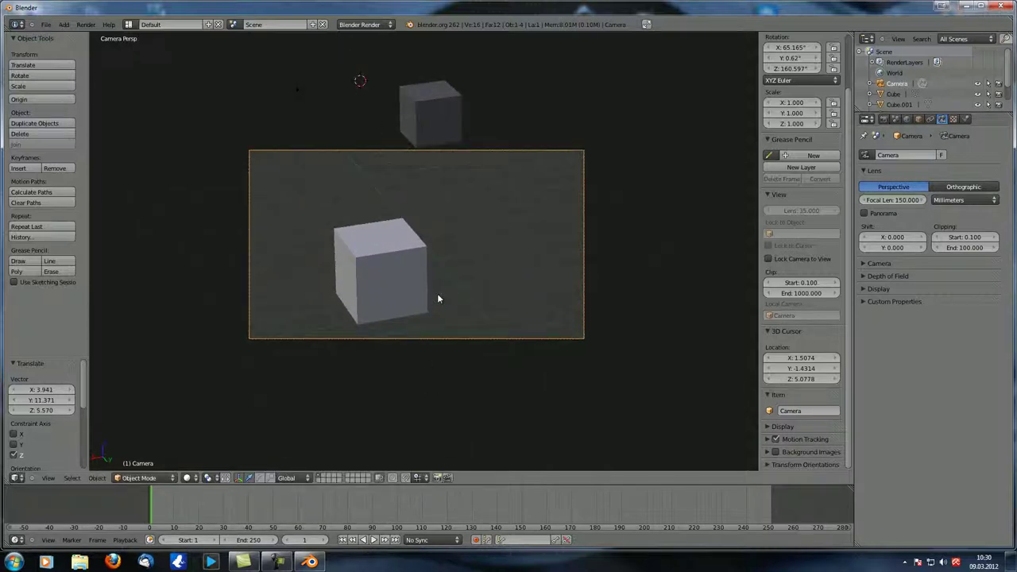
{"action": "key", "text": "g"}
{"action": "left_click", "coordinate": [455, 217]}
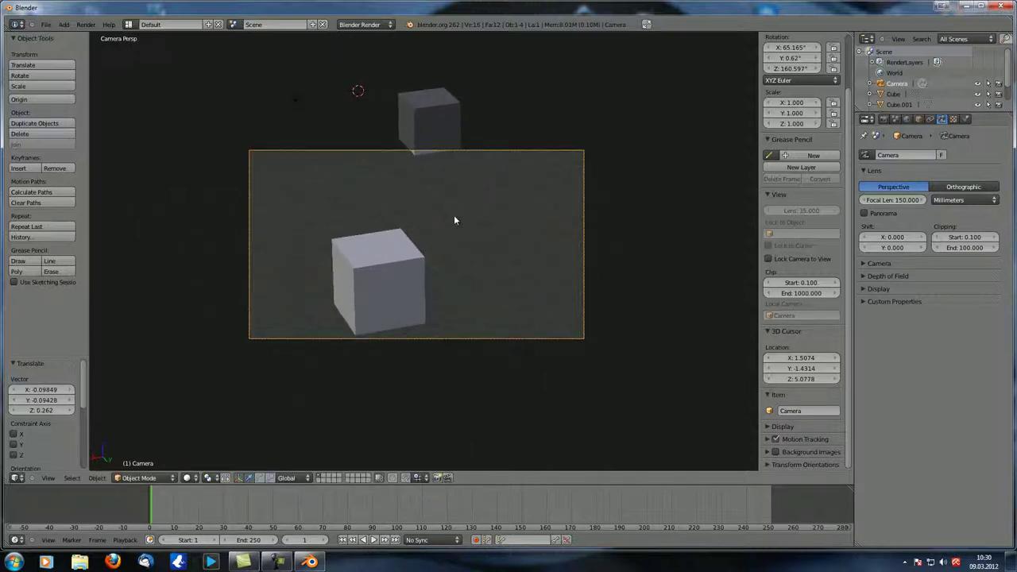
Step: Compare the orthographic lens briefly, return to perspective, and set the camera's focal length to 15 mm
{"action": "left_click", "coordinate": [974, 188]}
{"action": "left_click", "coordinate": [905, 187]}
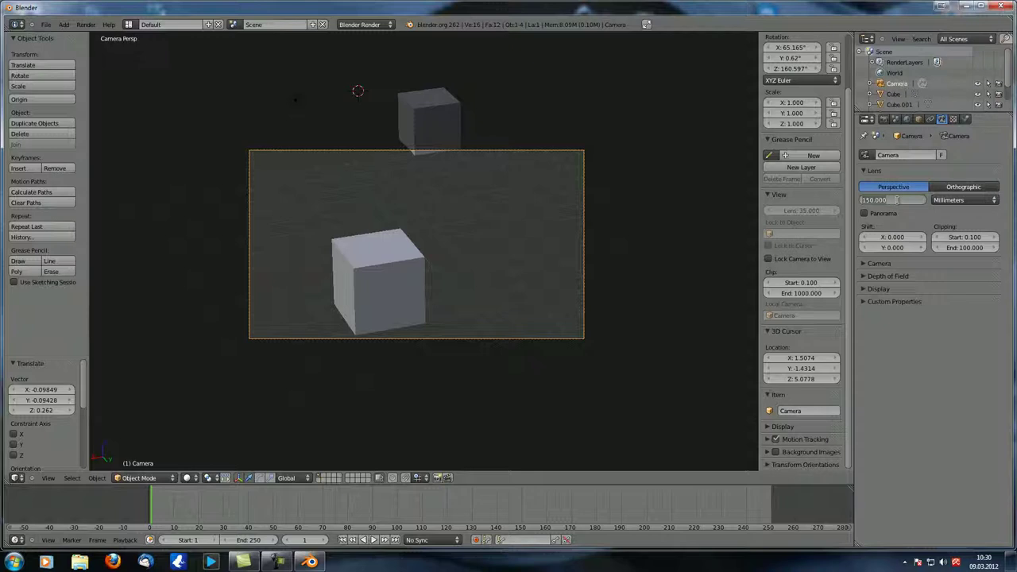
{"action": "key", "text": "Return"}
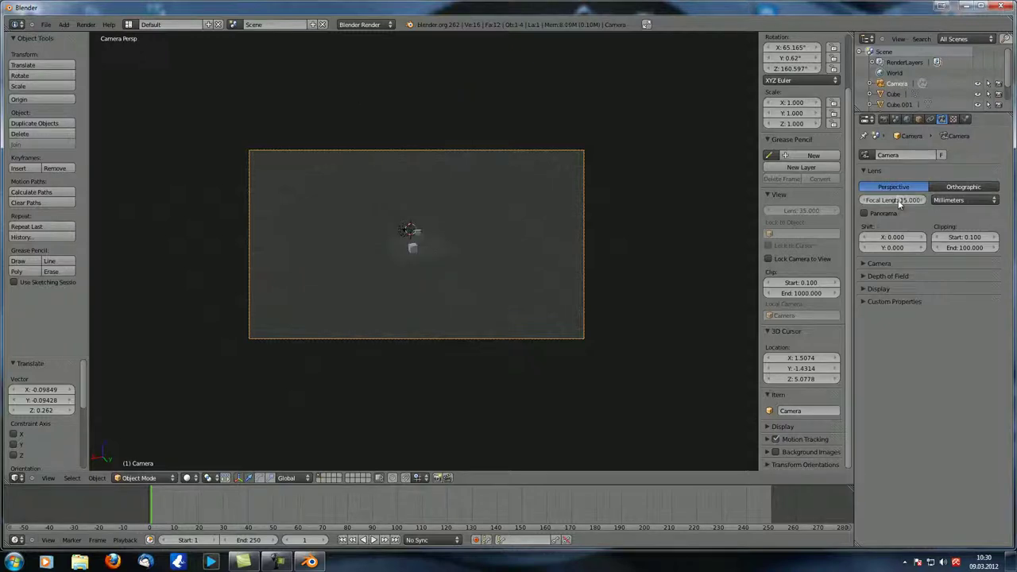
Step: Move the camera along its local Z axis until both cubes fit inside the frame
{"action": "key", "text": "g"}
{"action": "key", "text": "z"}
{"action": "key", "text": "z"}
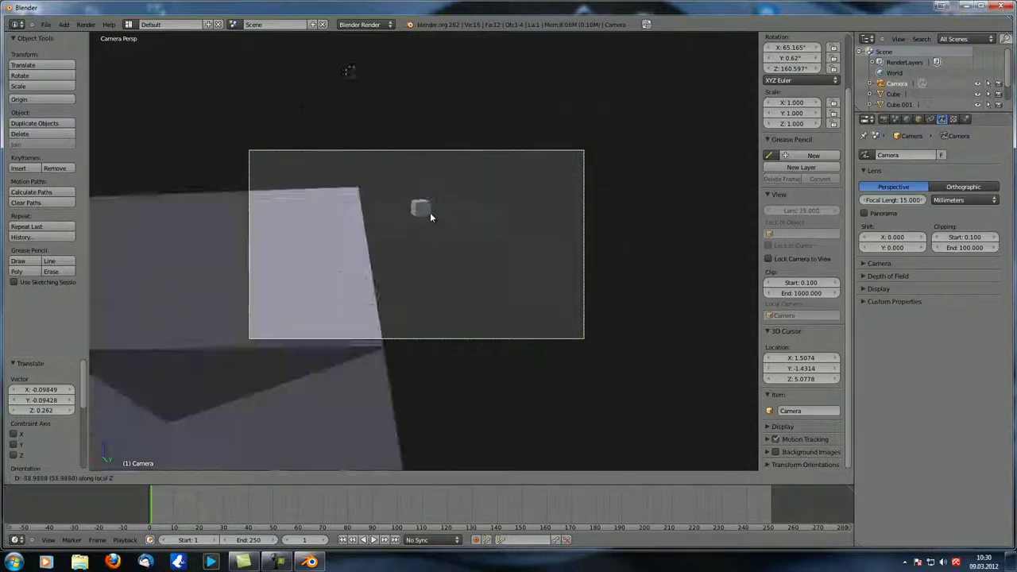
{"action": "left_click", "coordinate": [429, 221]}
{"action": "scroll", "coordinate": [430, 222], "scroll_direction": "up", "scroll_amount": 3}
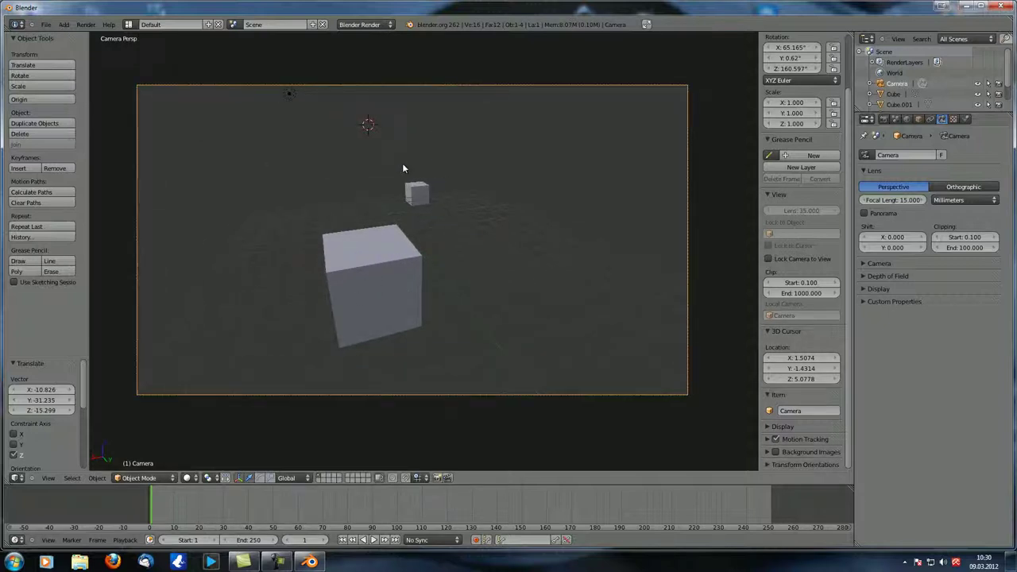
Step: Set the camera's focal length to 35 mm and pull the camera back along its local Z axis until the near cube fits the frame
{"action": "left_click", "coordinate": [895, 199]}
{"action": "type", "text": "35"}
{"action": "key", "text": "Return"}
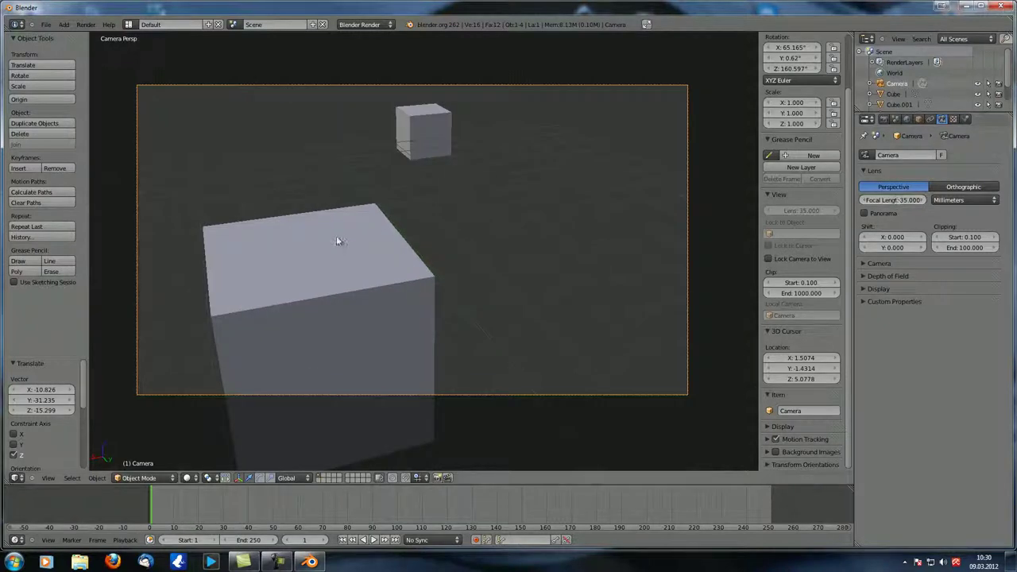
{"action": "key", "text": "g"}
{"action": "key", "text": "z"}
{"action": "key", "text": "z"}
{"action": "left_click", "coordinate": [386, 327]}
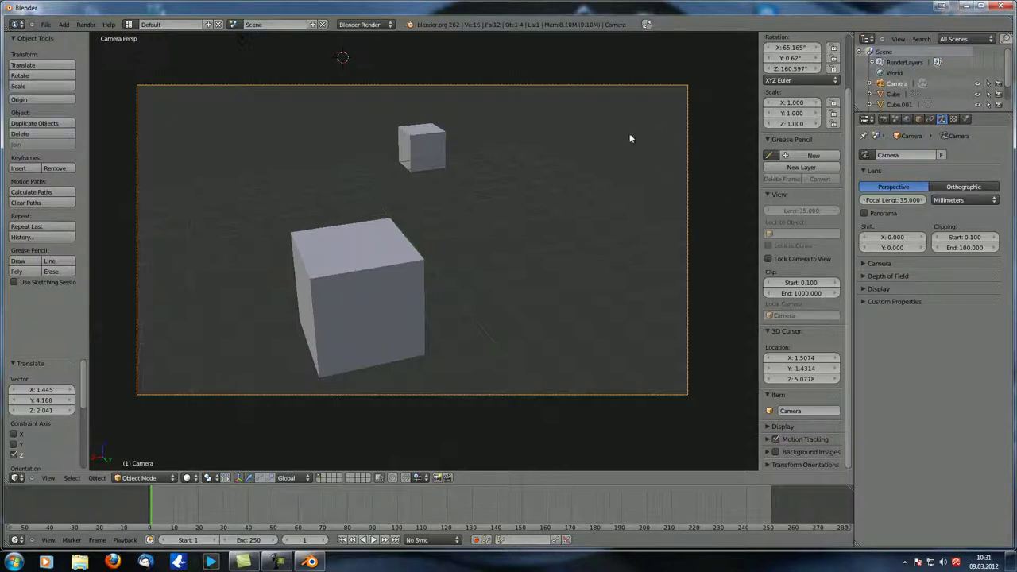
Step: Switch the camera's lens unit to Degrees and back to Millimeters
{"action": "left_click", "coordinate": [959, 200]}
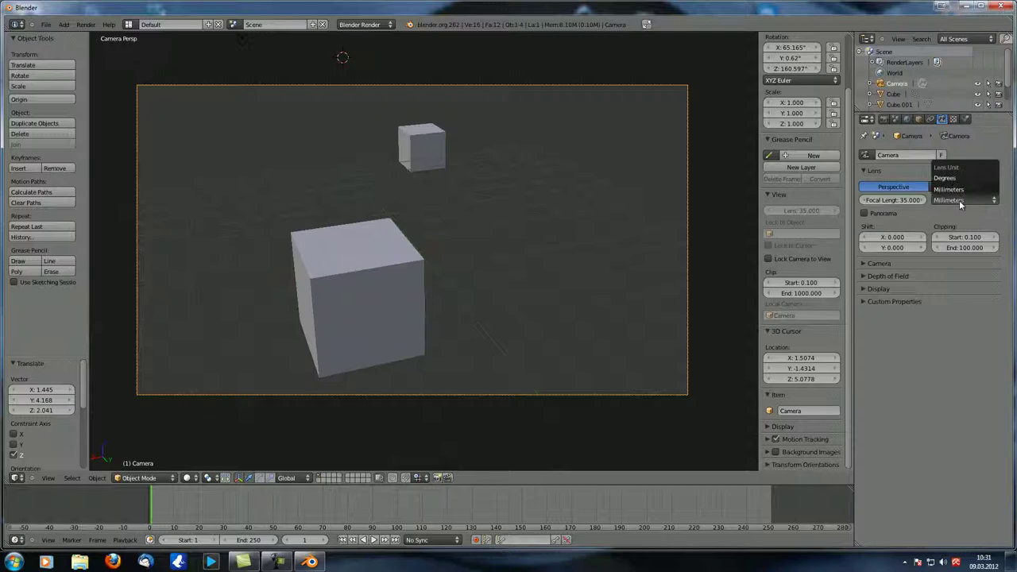
{"action": "left_click", "coordinate": [946, 178]}
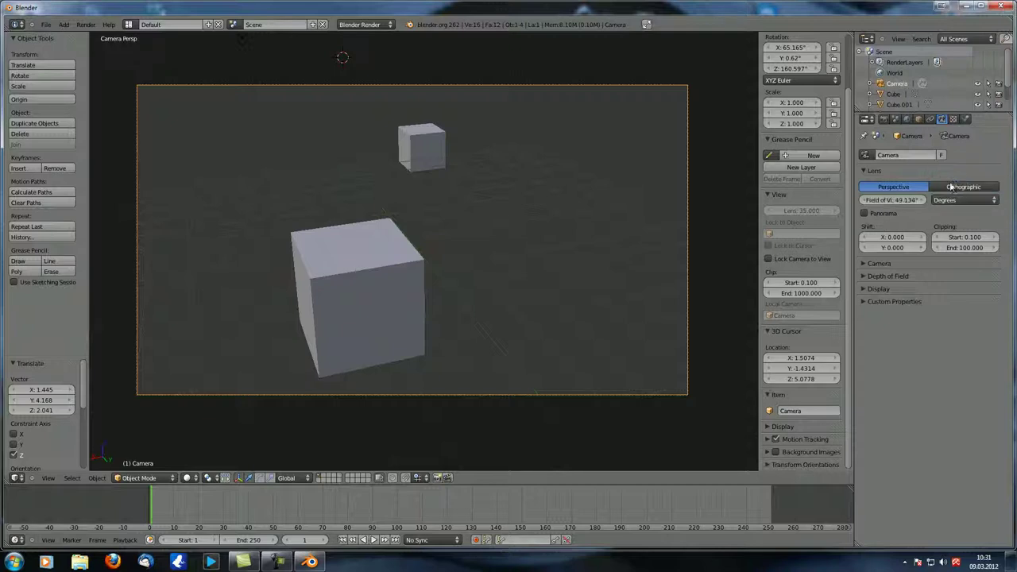
{"action": "left_click", "coordinate": [945, 201]}
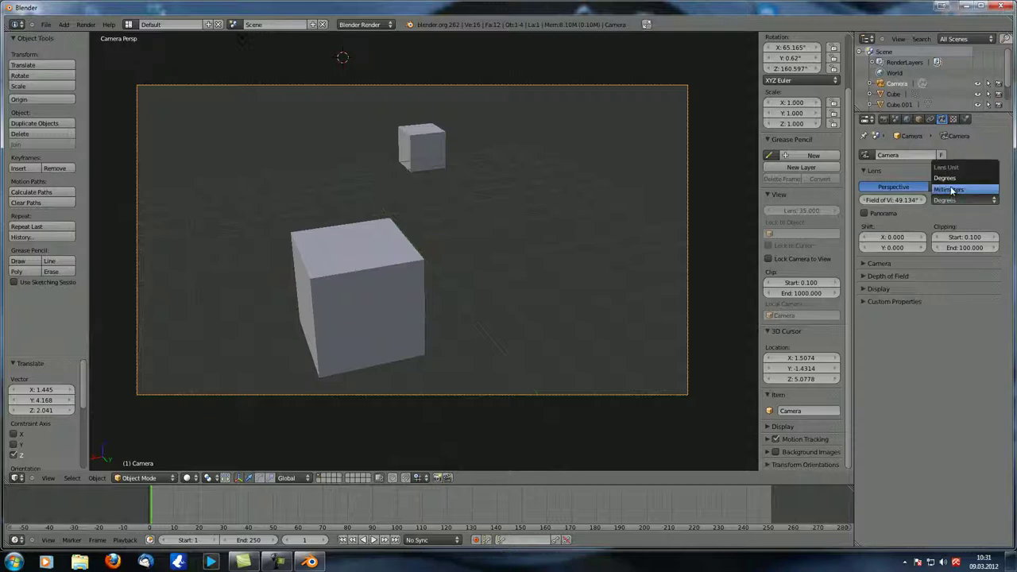
{"action": "left_click", "coordinate": [949, 190]}
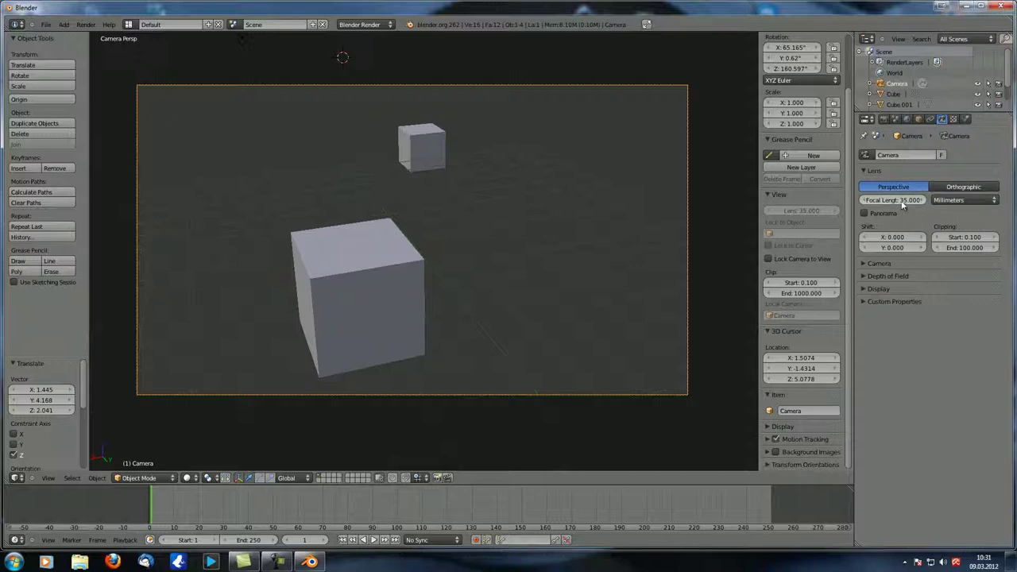
Step: Express the lens in Degrees, widen the field of view to about 120.196°, and return the unit to Millimeters
{"action": "left_click", "coordinate": [951, 200]}
{"action": "left_click", "coordinate": [949, 180]}
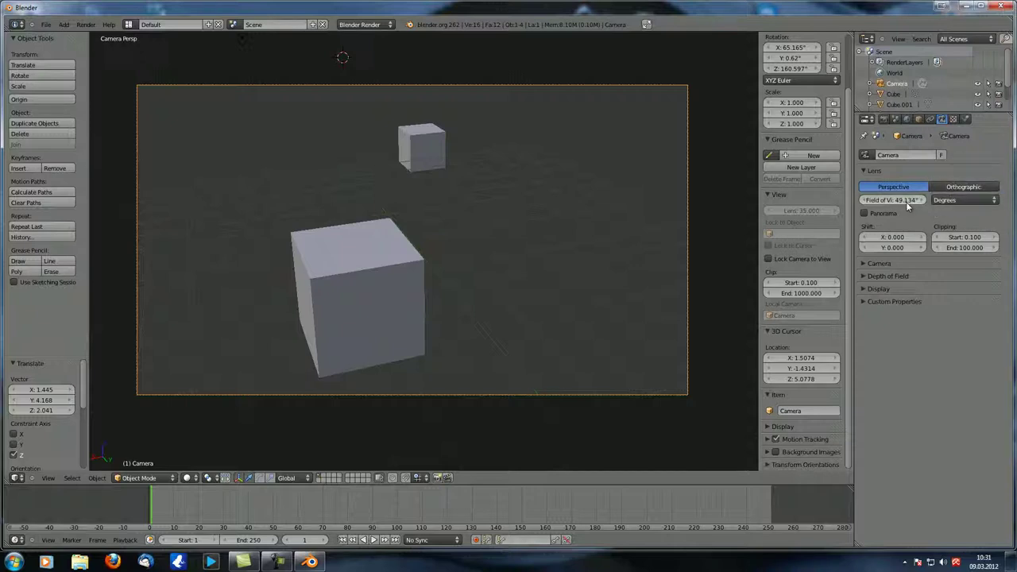
{"action": "left_click_drag", "start_coordinate": [894, 199], "coordinate": [1009, 201]}
{"action": "left_click", "coordinate": [951, 200]}
{"action": "left_click", "coordinate": [950, 190]}
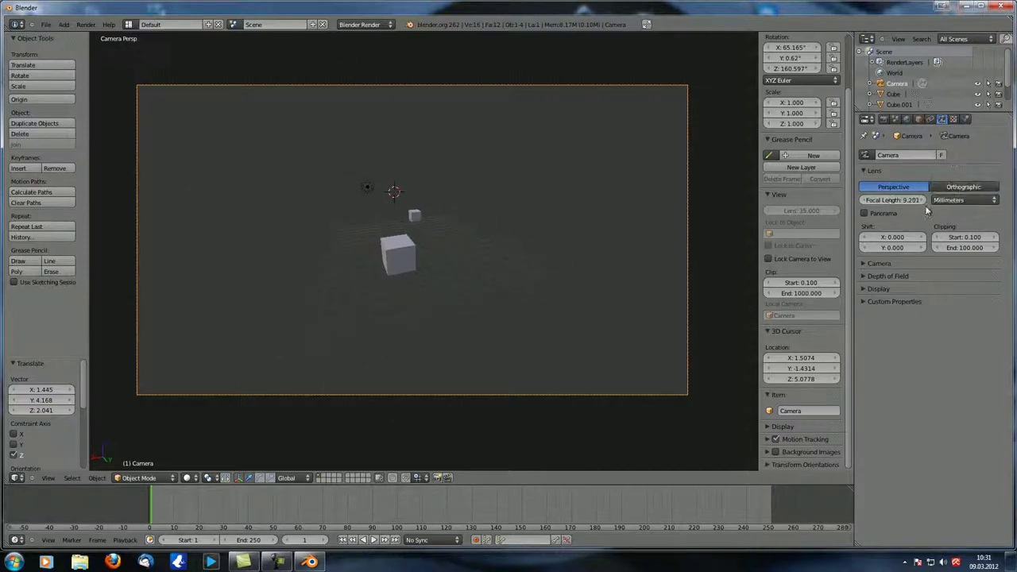
Step: Switch the lens unit to Degrees and set the camera's field of view to 50°
{"action": "left_click", "coordinate": [953, 201]}
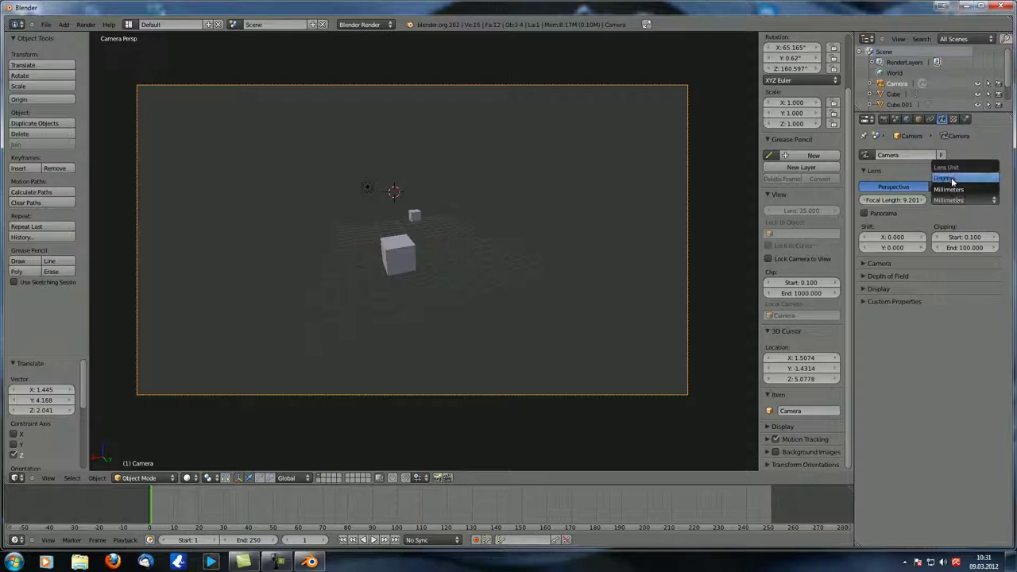
{"action": "left_click", "coordinate": [953, 179]}
{"action": "left_click", "coordinate": [888, 201]}
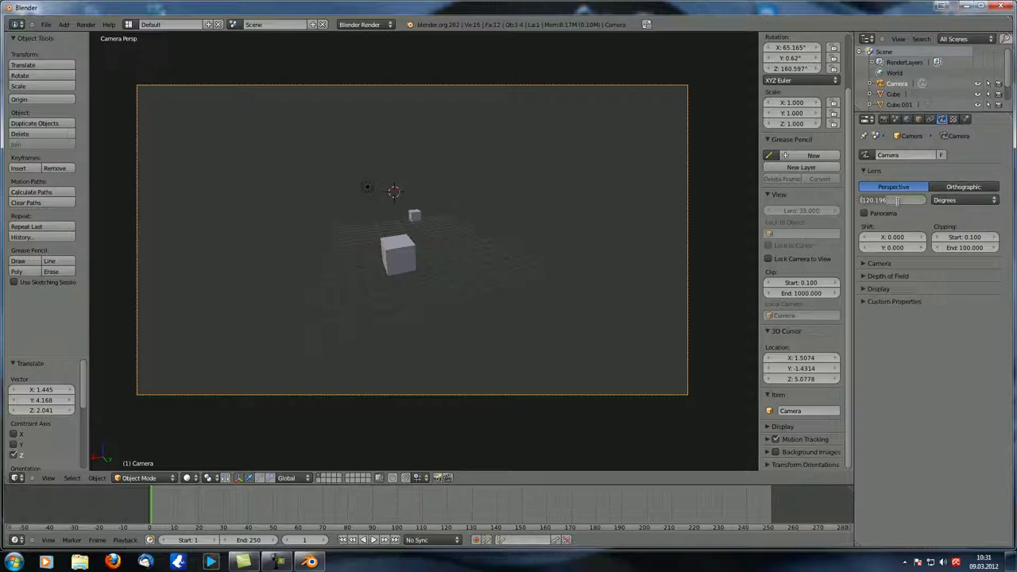
{"action": "type", "text": "50"}
{"action": "key", "text": "Return"}
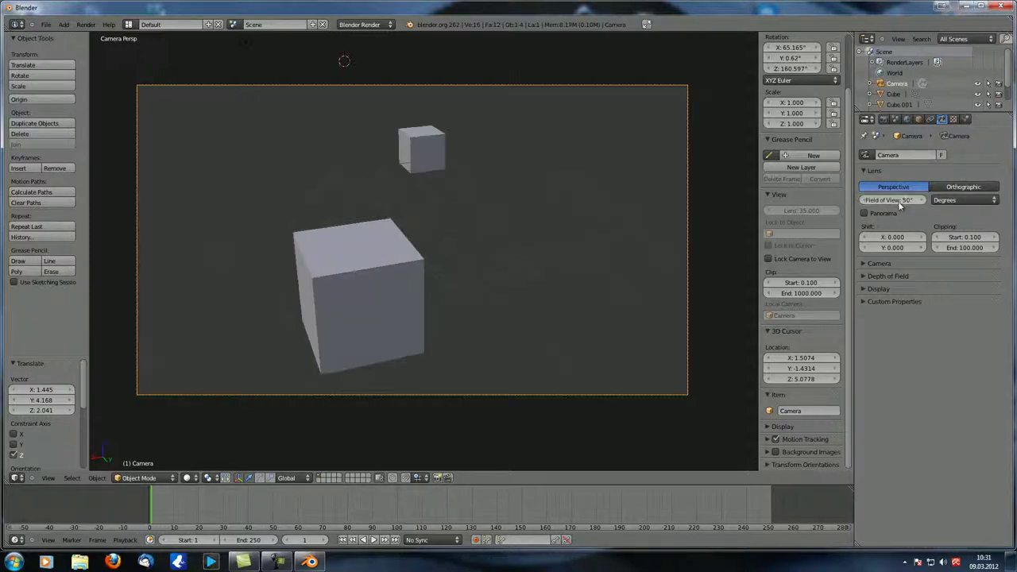
Step: Switch the lens unit to Millimeters and set the camera's focal length to 35 mm
{"action": "left_click", "coordinate": [953, 200]}
{"action": "left_click", "coordinate": [953, 190]}
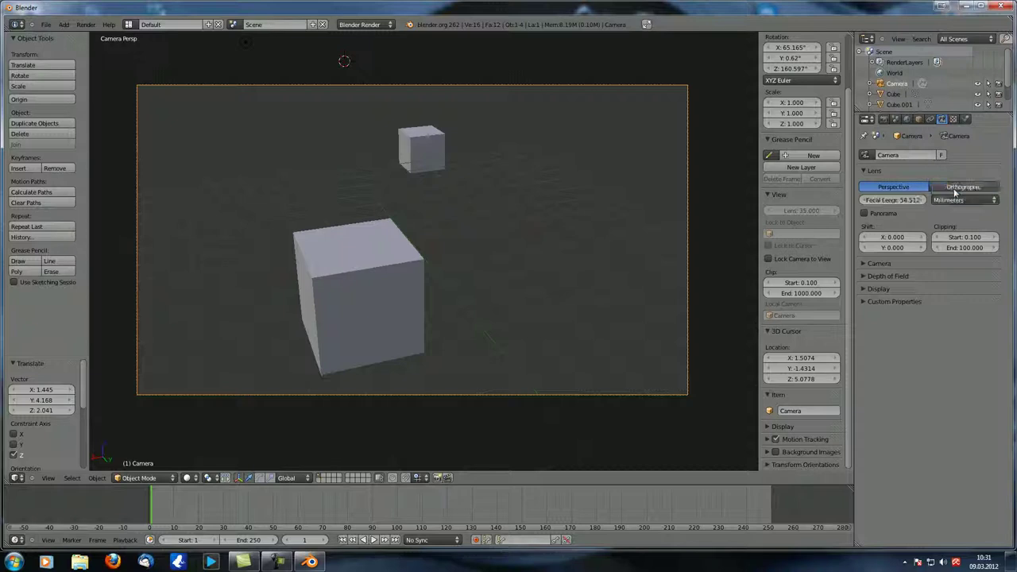
{"action": "left_click", "coordinate": [904, 204]}
{"action": "type", "text": "35"}
{"action": "key", "text": "Return"}
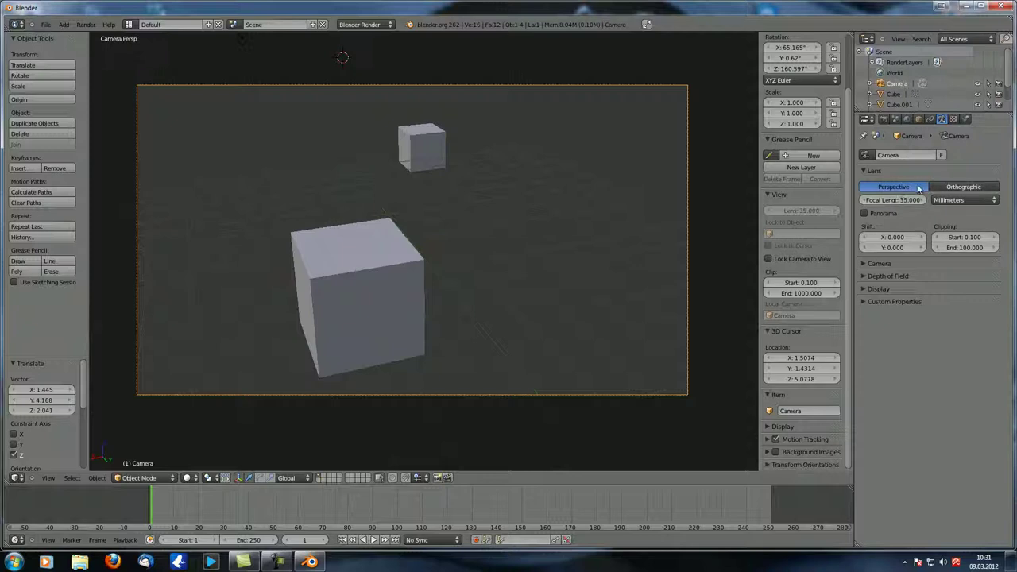
Step: Disable the camera's Panorama option, render the two cubes, and return to the 3D viewport
{"action": "middle_click_drag", "start_coordinate": [395, 299], "coordinate": [432, 260], "text": "shift"}
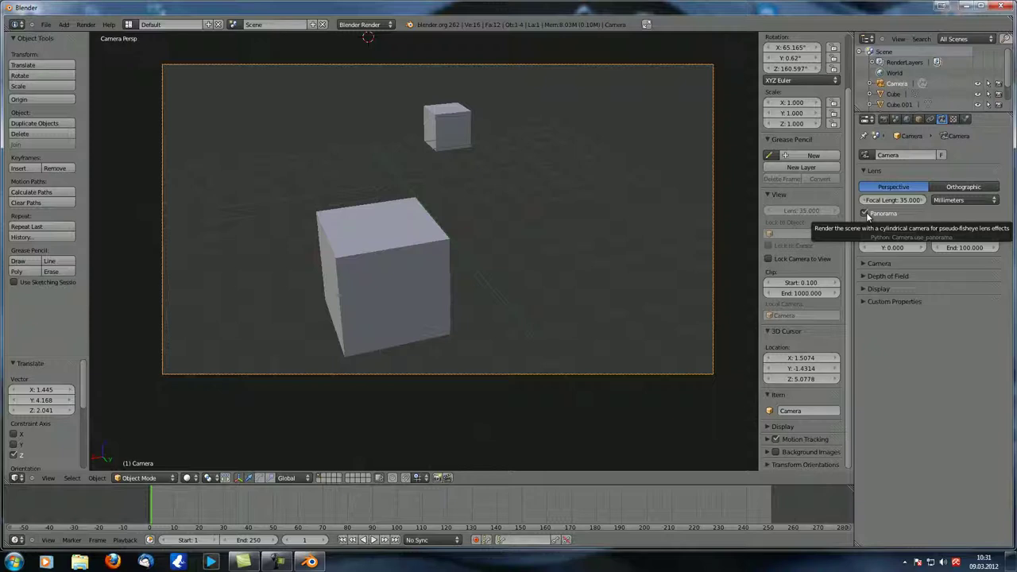
{"action": "middle_click_drag", "start_coordinate": [502, 312], "coordinate": [505, 288], "text": "shift"}
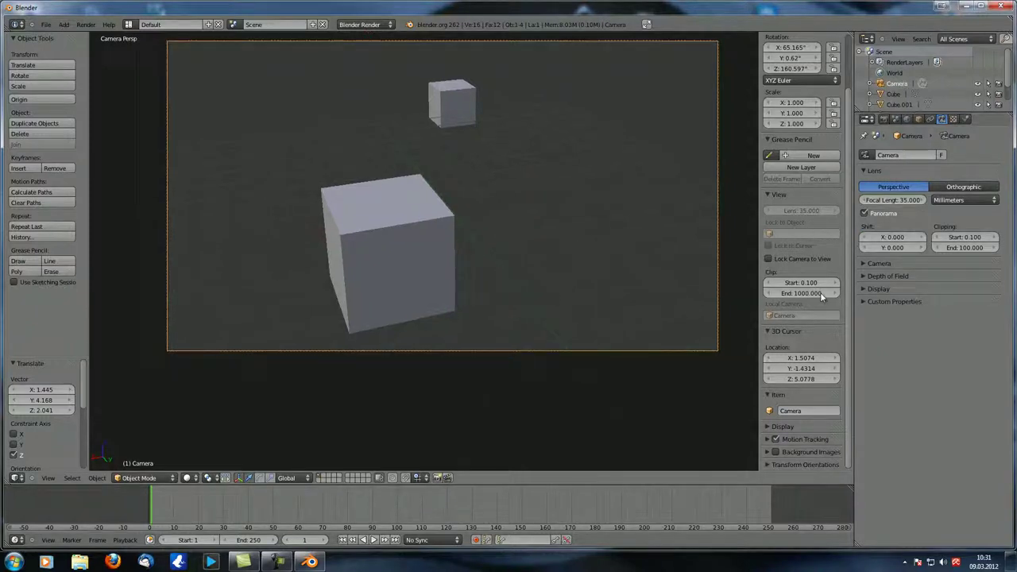
{"action": "left_click", "coordinate": [873, 213]}
{"action": "key", "text": "F12"}
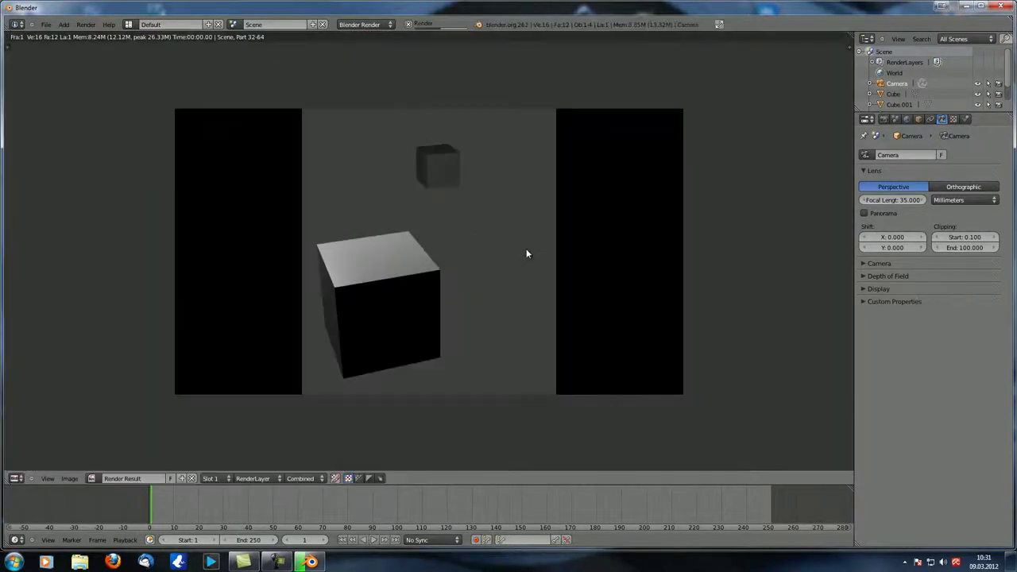
{"action": "scroll", "coordinate": [478, 252], "scroll_direction": "down", "scroll_amount": 1}
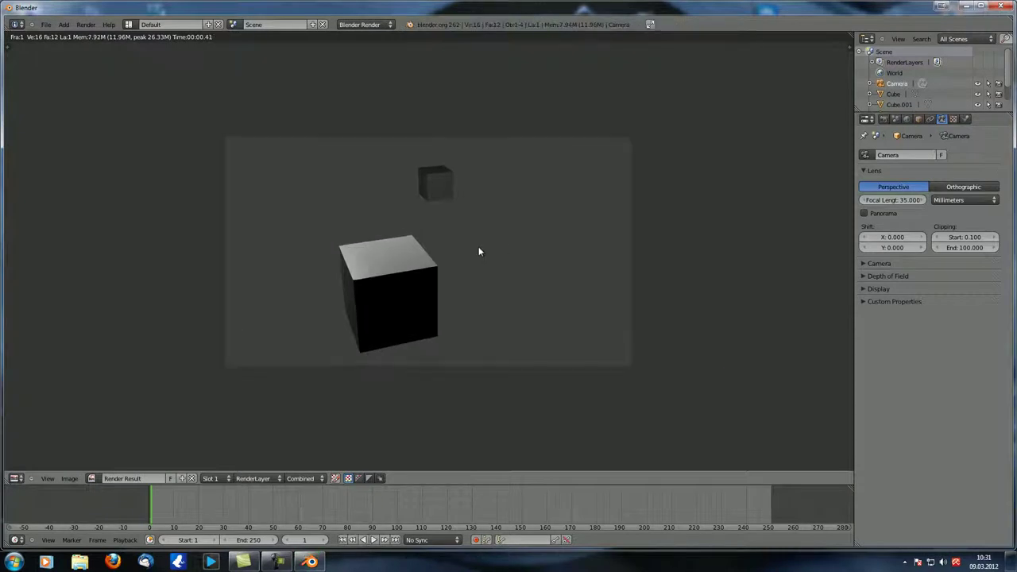
{"action": "key", "text": "Escape"}
Step: Raise the lamp about 39.555 units along the Z axis and change its lamp type
{"action": "scroll", "coordinate": [478, 247], "scroll_direction": "down", "scroll_amount": 3}
{"action": "middle_click_drag", "start_coordinate": [446, 245], "coordinate": [319, 271]}
{"action": "scroll", "coordinate": [405, 270], "scroll_direction": "down", "scroll_amount": 6}
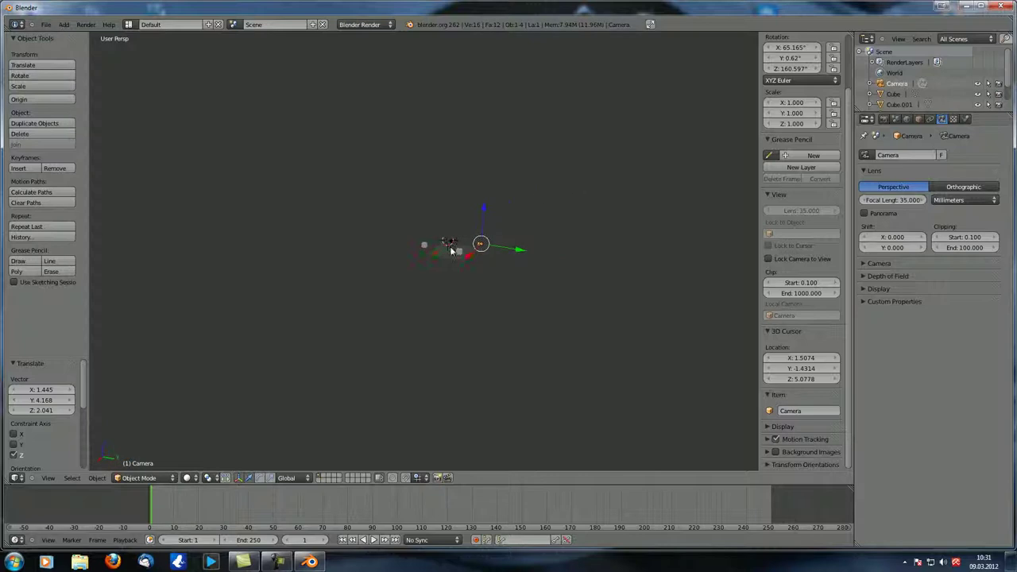
{"action": "right_click", "coordinate": [450, 240]}
{"action": "key", "text": "g"}
{"action": "key", "text": "z"}
{"action": "left_click", "coordinate": [442, 106]}
{"action": "left_click", "coordinate": [956, 271]}
Step: Duplicate the far cube five times in top orthographic view, scattering the copies between and around the two original cubes
{"action": "scroll", "coordinate": [424, 241], "scroll_direction": "up", "scroll_amount": 3}
{"action": "right_click", "coordinate": [462, 227]}
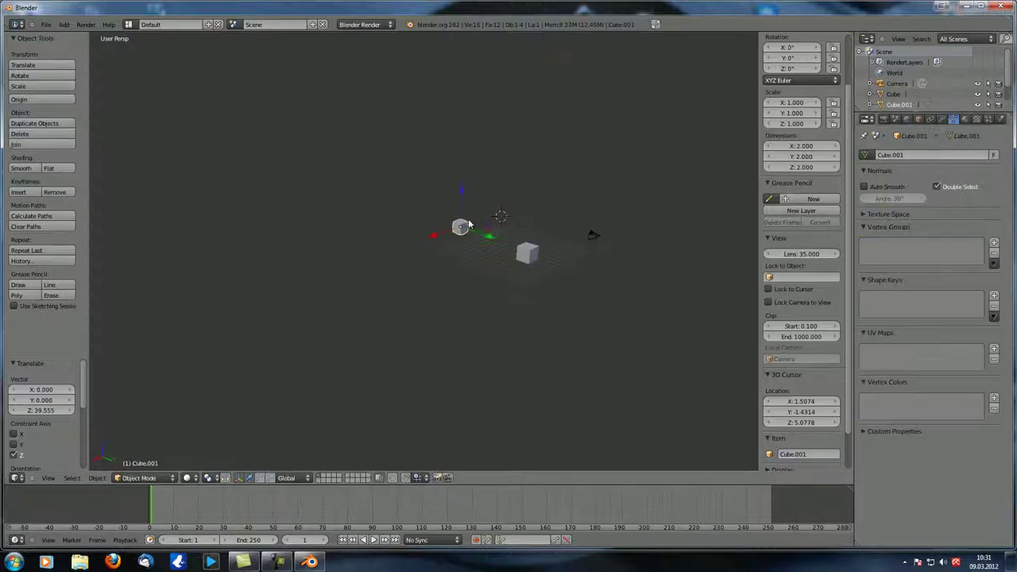
{"action": "key", "text": "KP_7"}
{"action": "key", "text": "KP_5"}
{"action": "middle_click_drag", "start_coordinate": [555, 138], "coordinate": [429, 279], "text": "shift"}
{"action": "scroll", "coordinate": [430, 280], "scroll_direction": "down", "scroll_amount": 2}
{"action": "scroll", "coordinate": [430, 278], "scroll_direction": "up", "scroll_amount": 6}
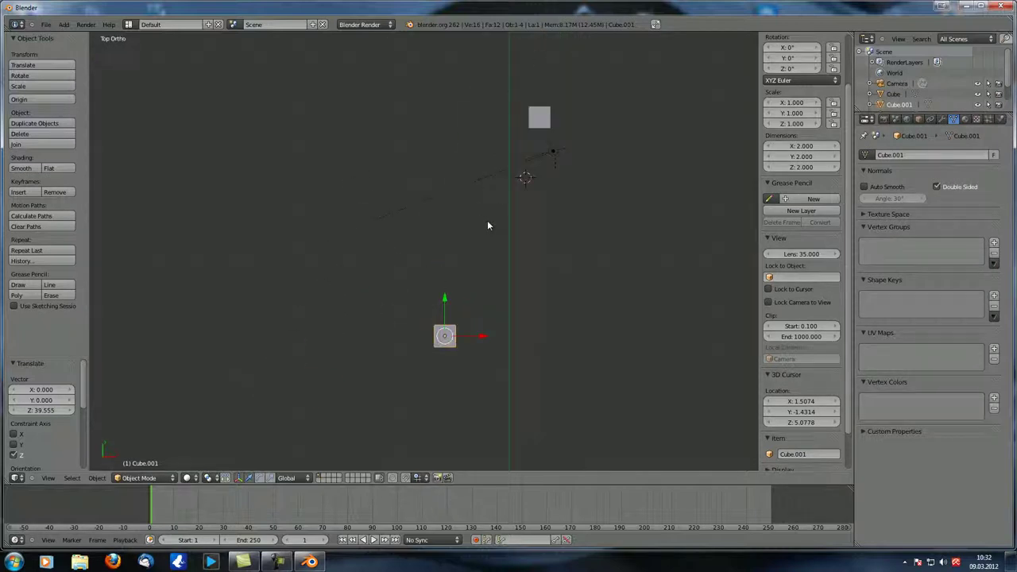
{"action": "key", "text": "shift+d"}
{"action": "left_click", "coordinate": [681, 230]}
{"action": "key", "text": "shift+d"}
{"action": "left_click", "coordinate": [390, 104]}
{"action": "key", "text": "shift+d"}
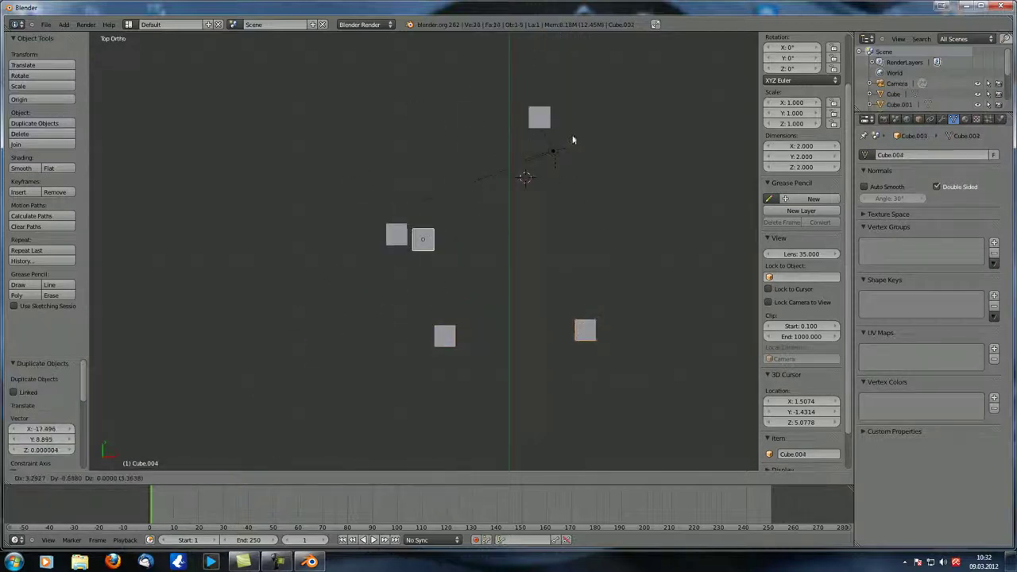
{"action": "left_click", "coordinate": [716, 138]}
{"action": "key", "text": "shift+d"}
{"action": "left_click", "coordinate": [604, 139]}
{"action": "key", "text": "shift+d"}
{"action": "left_click", "coordinate": [517, 68]}
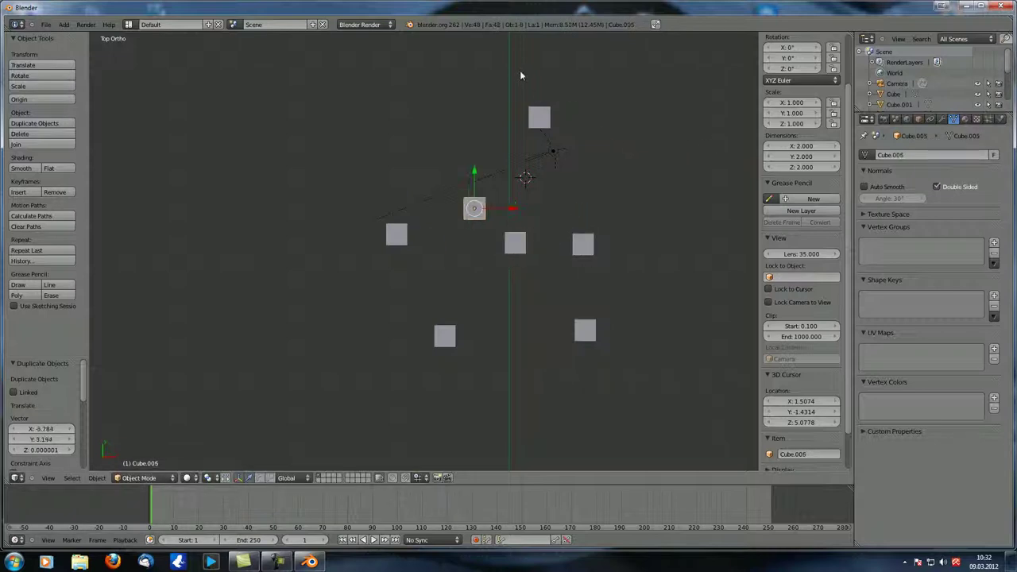
Step: Render the cubes through the camera without Panorama, look at the render settings, and return to the camera view
{"action": "scroll", "coordinate": [554, 248], "scroll_direction": "down", "scroll_amount": 3}
{"action": "key", "text": "KP_0"}
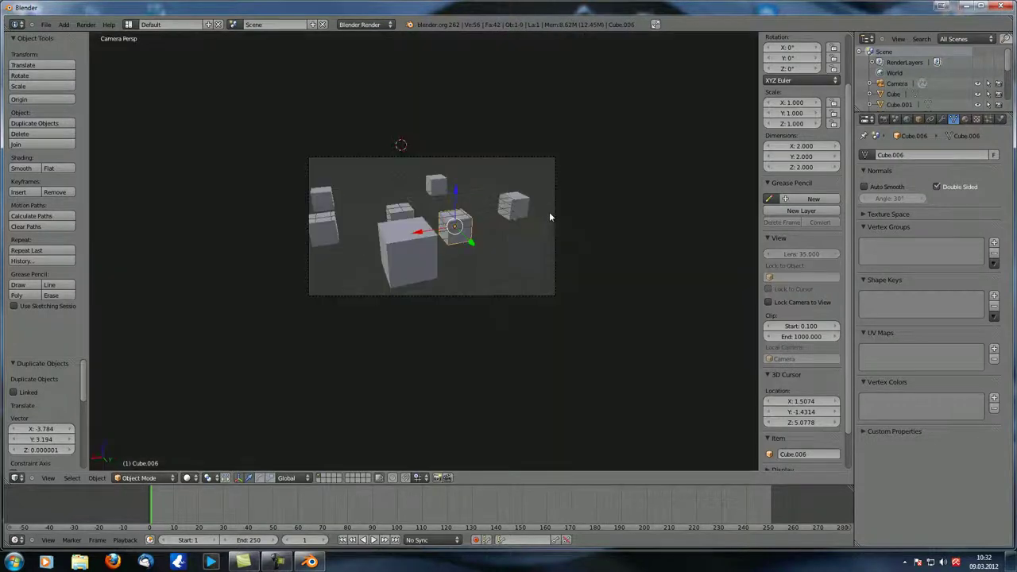
{"action": "key", "text": "F12"}
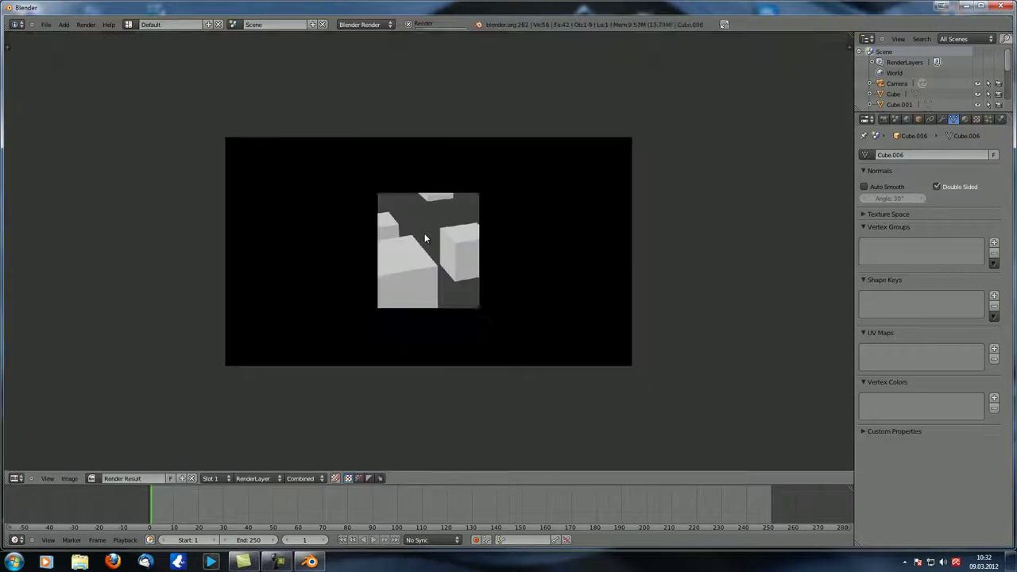
{"action": "scroll", "coordinate": [422, 239], "scroll_direction": "up", "scroll_amount": 2}
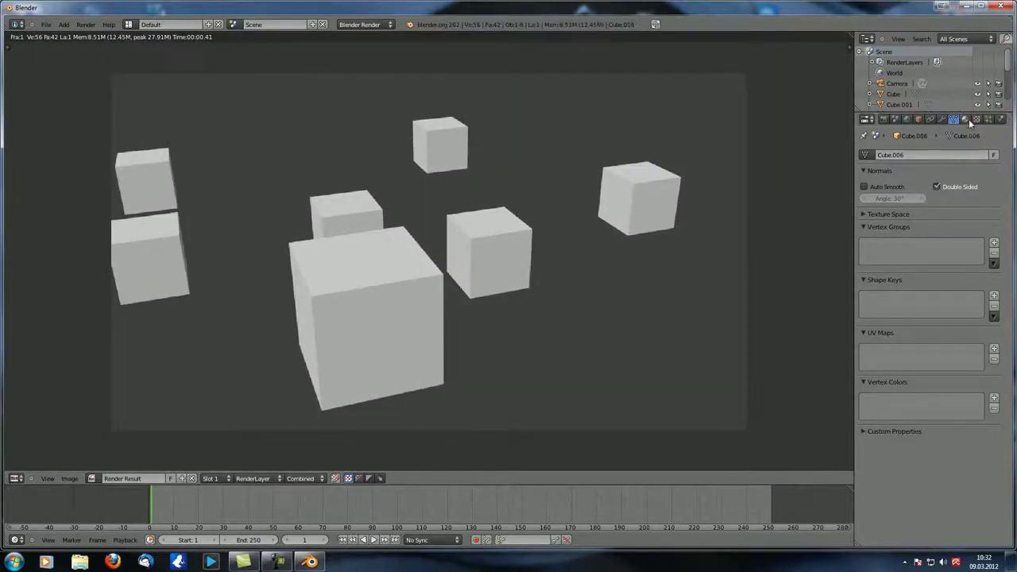
{"action": "left_click", "coordinate": [883, 119]}
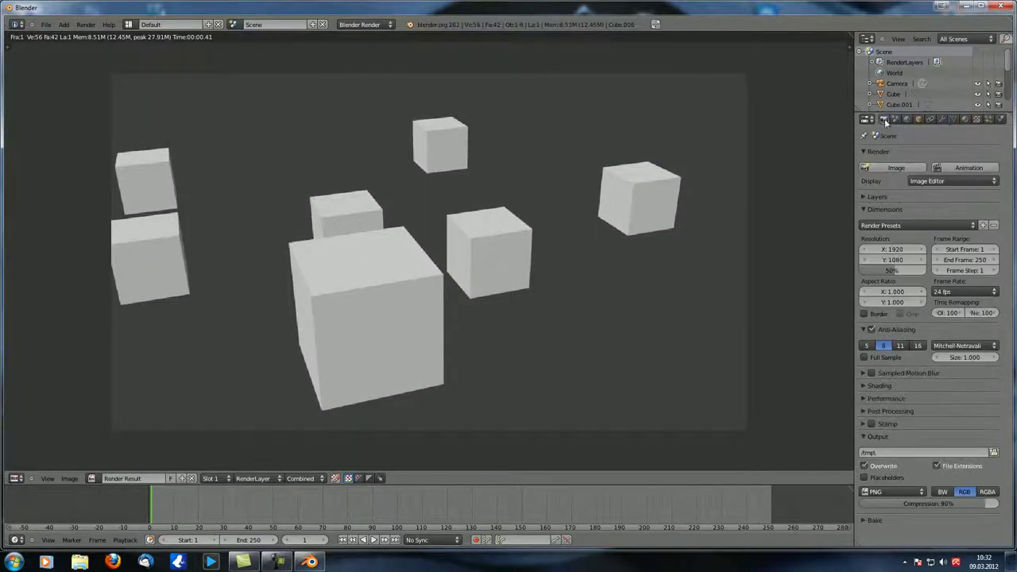
{"action": "key", "text": "Escape"}
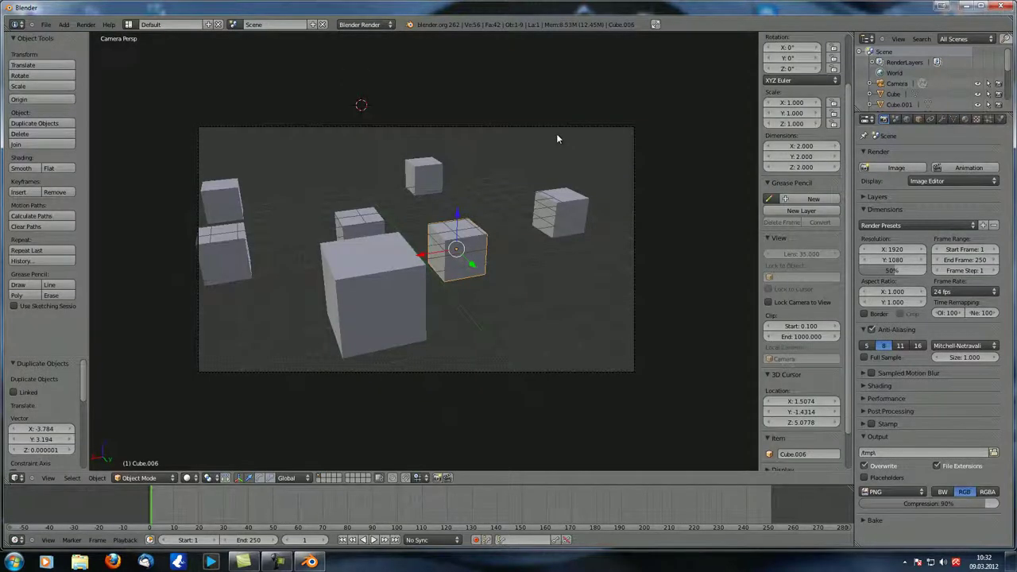
Step: Select the camera, enable its Panorama option, and render the image
{"action": "right_click", "coordinate": [560, 129]}
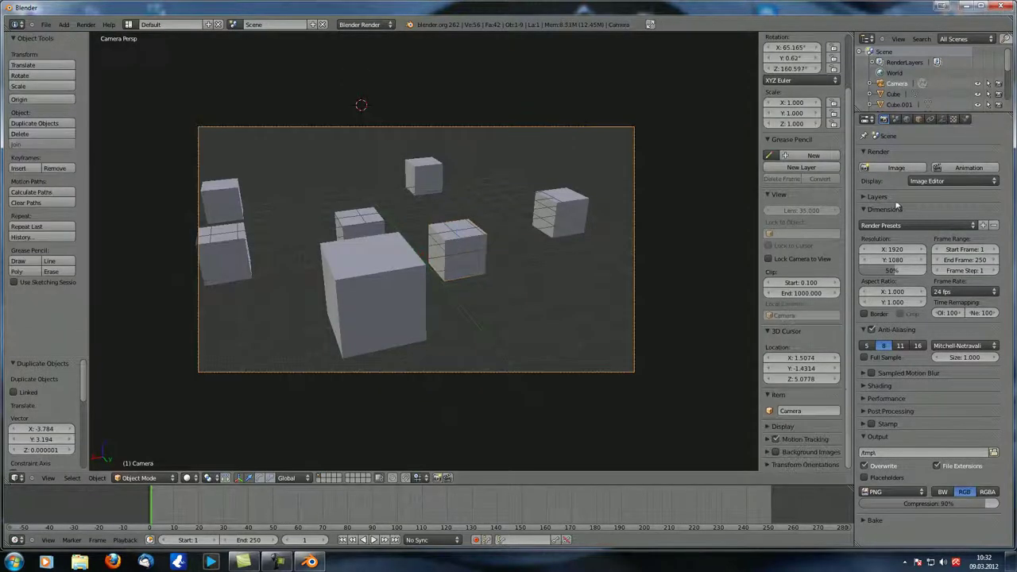
{"action": "left_click", "coordinate": [946, 120]}
{"action": "middle_click_drag", "start_coordinate": [493, 264], "coordinate": [508, 263], "text": "shift"}
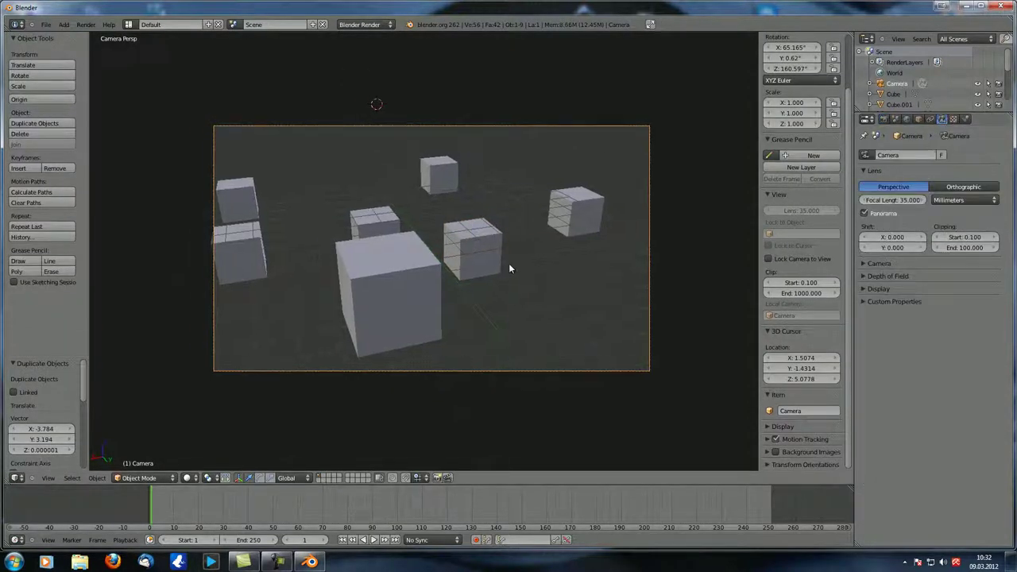
{"action": "key", "text": "F12"}
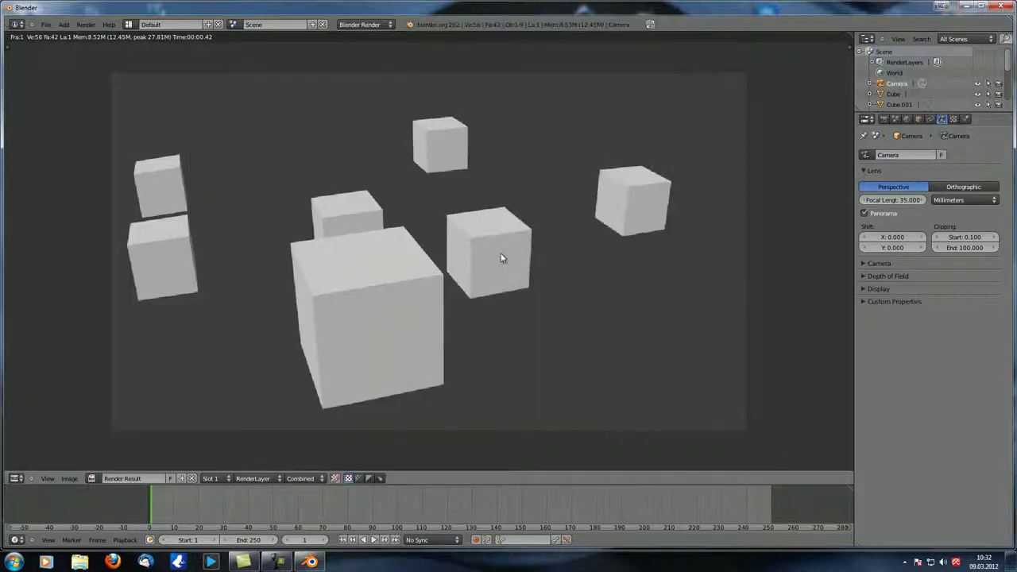
Step: Render repeatedly with Panorama off and on to compare the distortion, and leave the Panorama option enabled
{"action": "left_click", "coordinate": [887, 215]}
{"action": "key", "text": "F12"}
{"action": "left_click", "coordinate": [880, 213]}
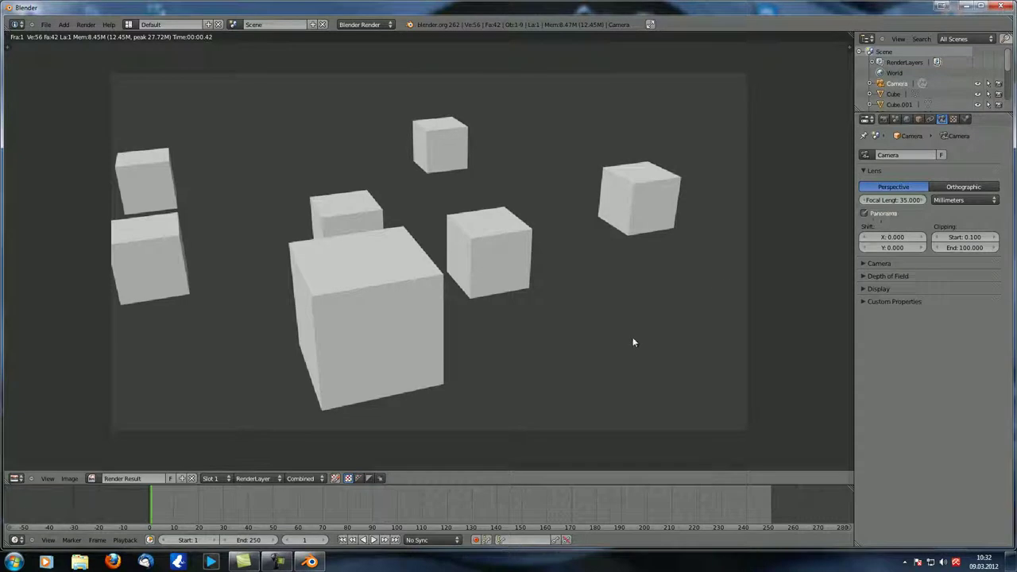
{"action": "key", "text": "F12"}
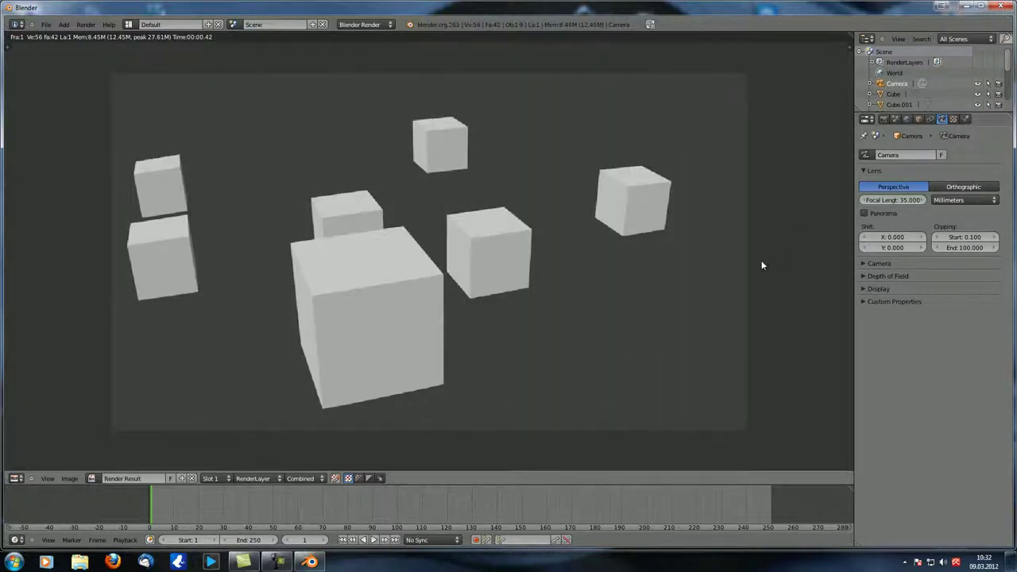
{"action": "key", "text": "F12"}
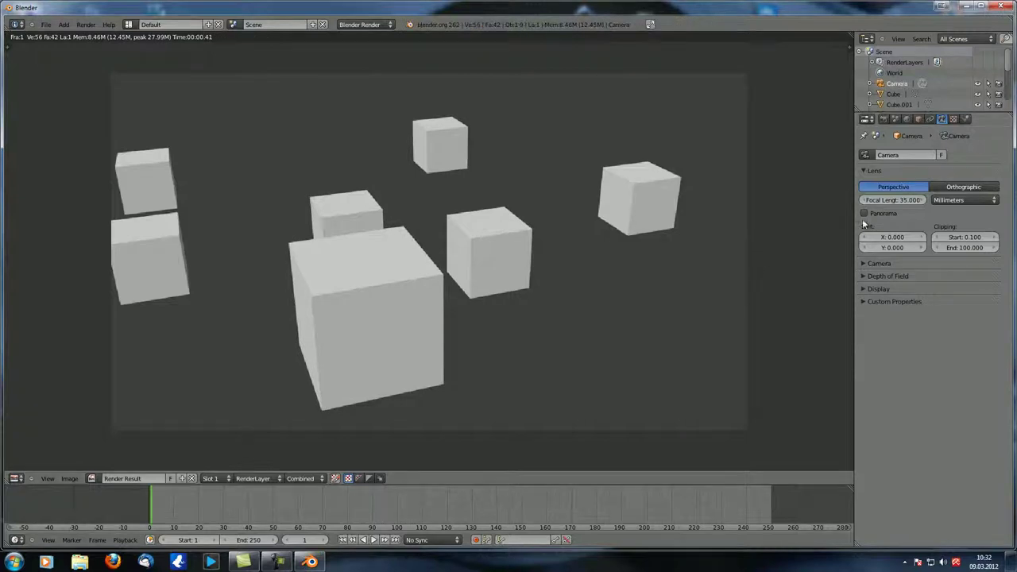
{"action": "left_click", "coordinate": [863, 215]}
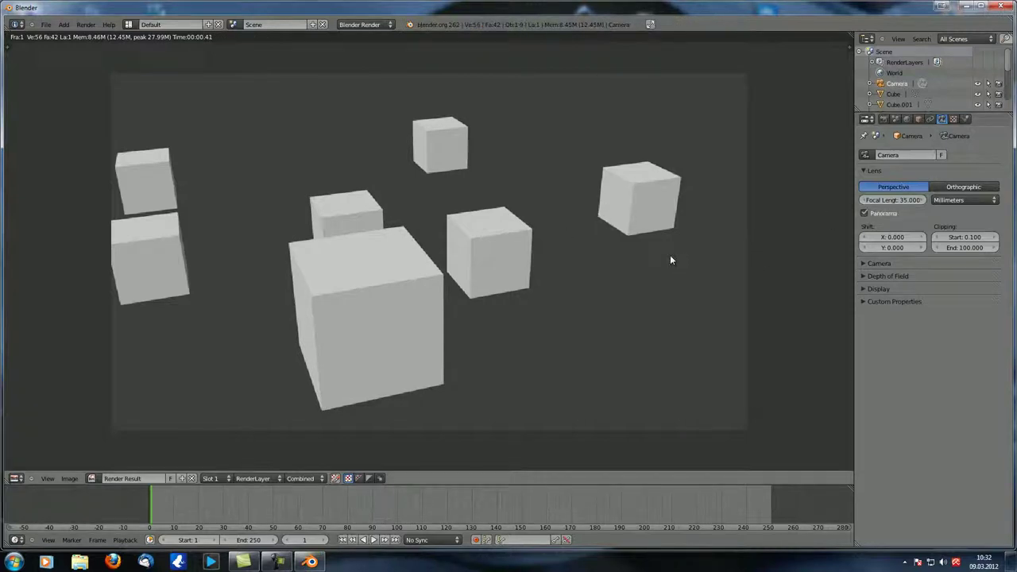
Step: Render the cubes with Panorama enabled and return to the camera view
{"action": "key", "text": "F12"}
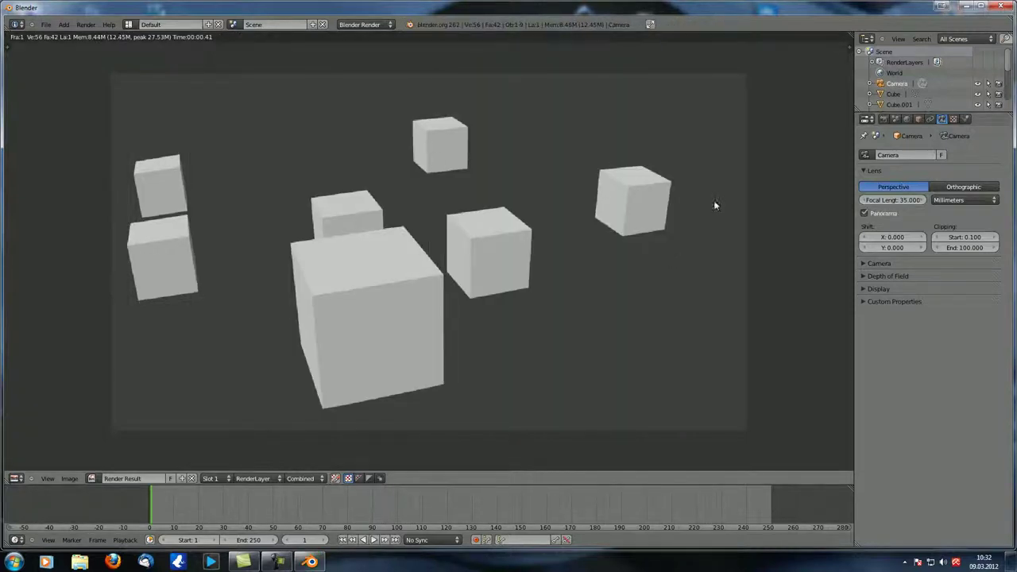
{"action": "key", "text": "Escape"}
{"action": "scroll", "coordinate": [476, 268], "scroll_direction": "up", "scroll_amount": 1}
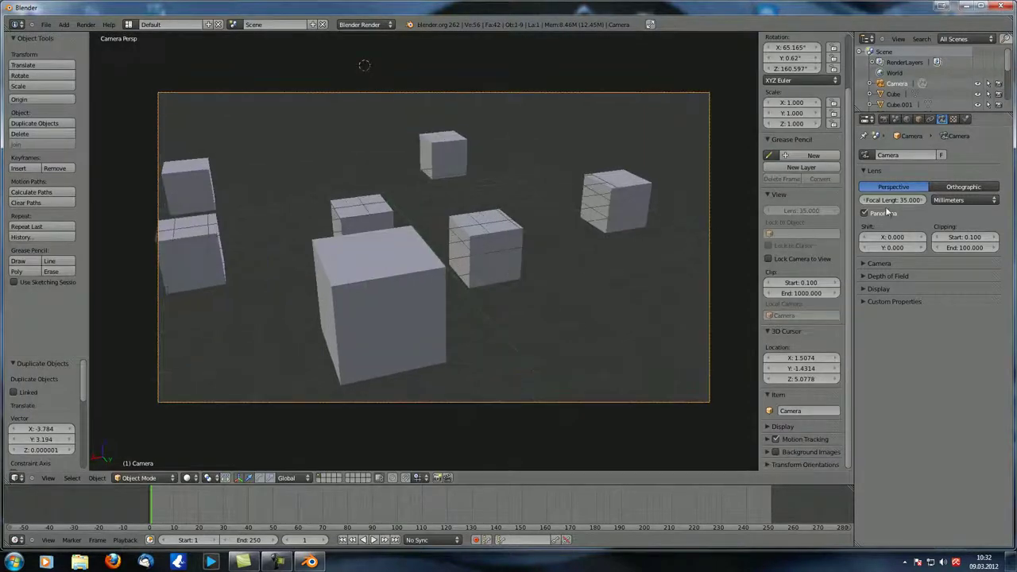
Step: Set the camera's focal length to 5 mm and move the camera forward along its local Z axis, close to the nearest cube
{"action": "left_click", "coordinate": [895, 202]}
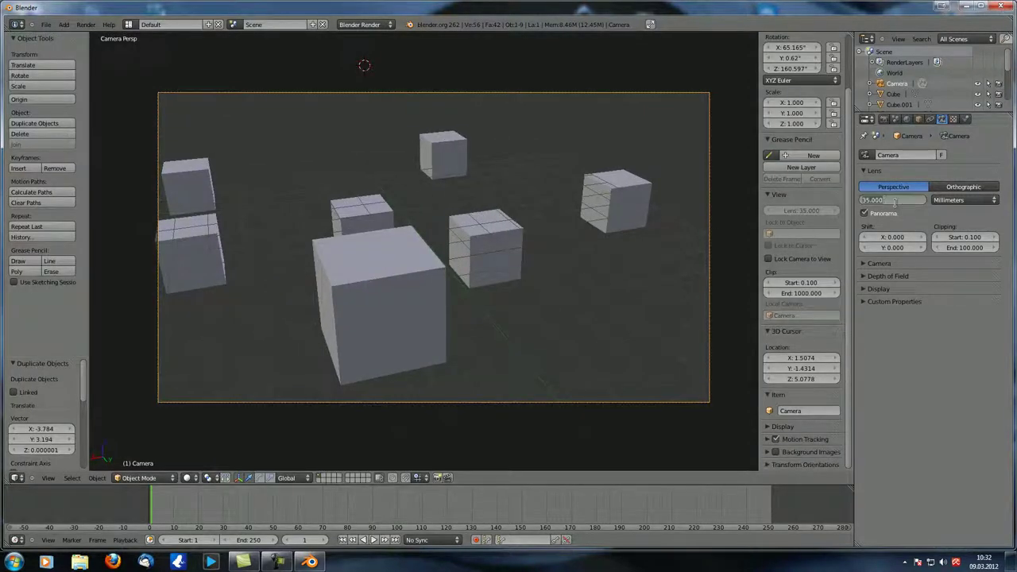
{"action": "type", "text": "5"}
{"action": "key", "text": "Return"}
{"action": "key", "text": "g"}
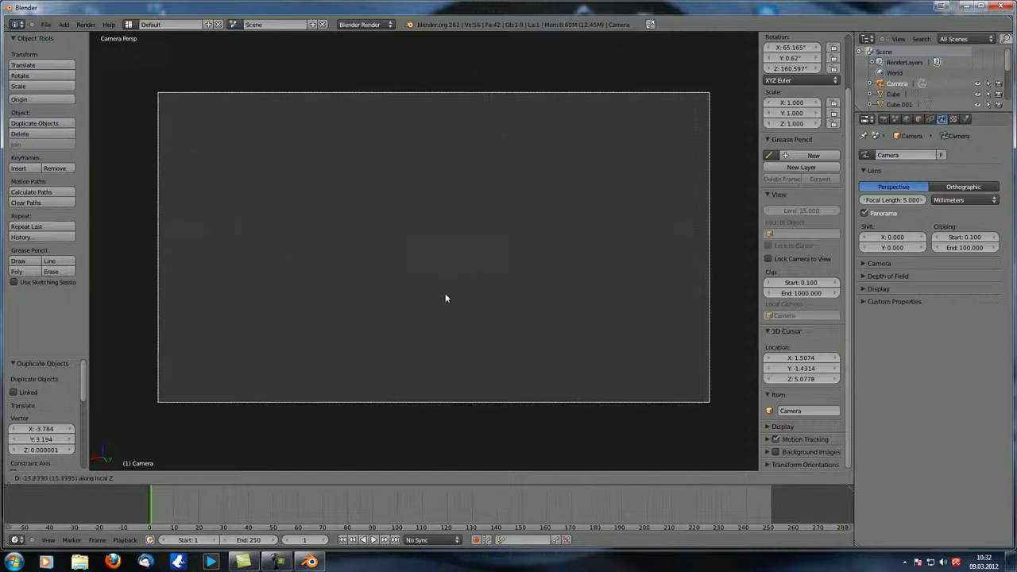
{"action": "left_click", "coordinate": [445, 313]}
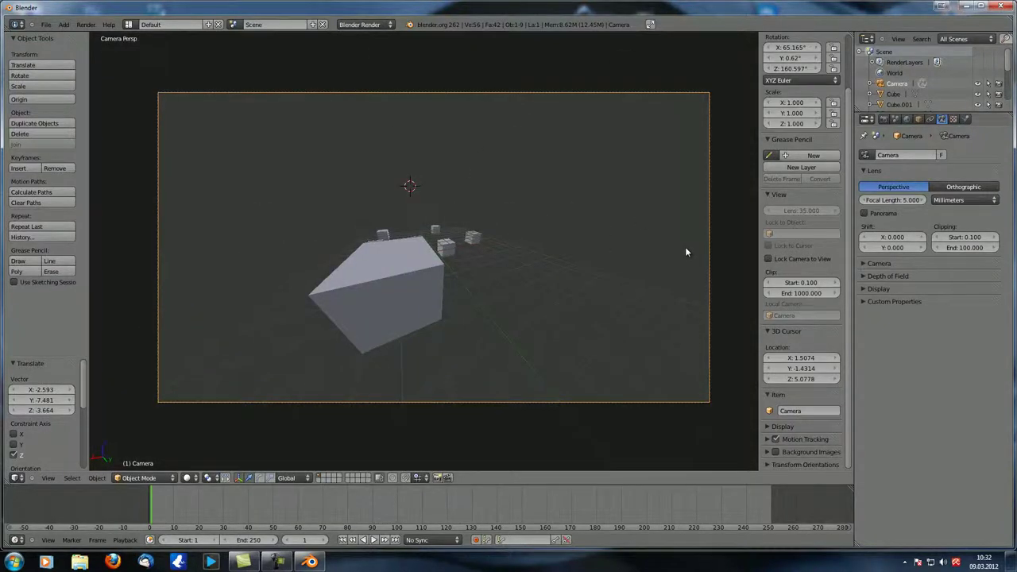
Step: Render the cubes at 5 mm with Panorama off and on to compare the distortion, and leave Panorama off
{"action": "key", "text": "F12"}
{"action": "left_click", "coordinate": [864, 213]}
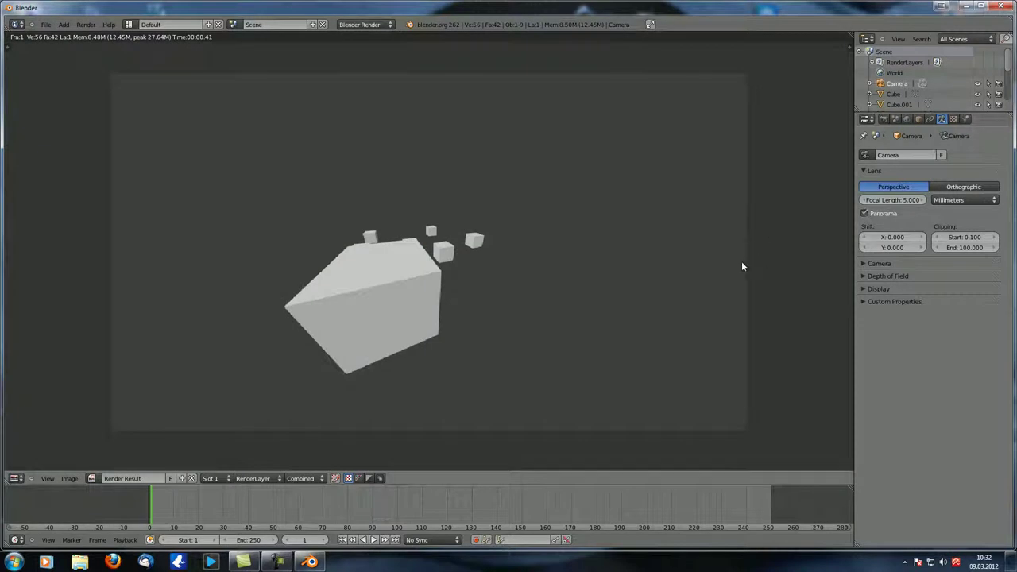
{"action": "key", "text": "F12"}
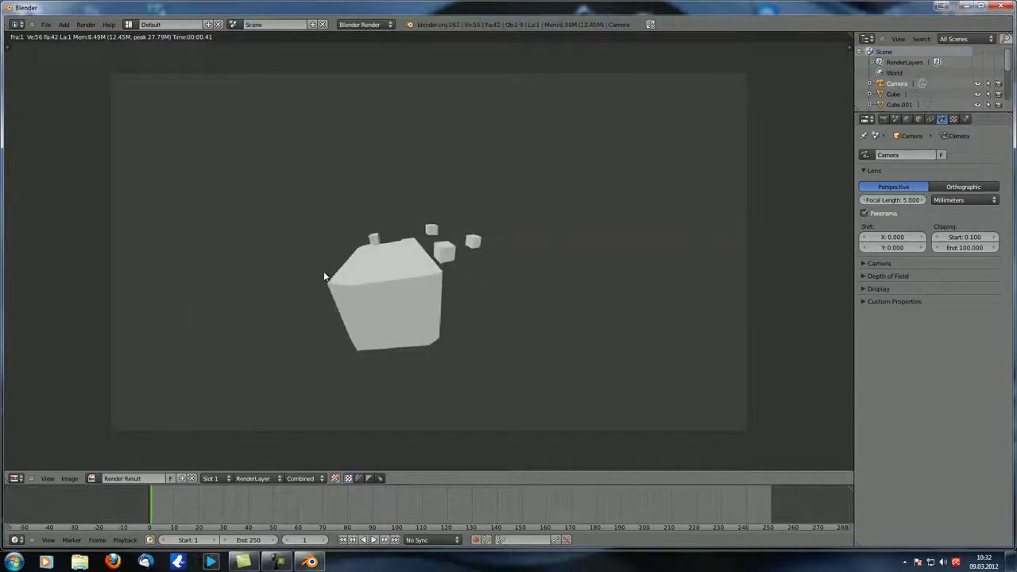
{"action": "scroll", "coordinate": [375, 318], "scroll_direction": "up", "scroll_amount": 3}
{"action": "scroll", "coordinate": [374, 318], "scroll_direction": "down", "scroll_amount": 4}
{"action": "scroll", "coordinate": [374, 318], "scroll_direction": "up", "scroll_amount": 2}
{"action": "scroll", "coordinate": [374, 316], "scroll_direction": "down", "scroll_amount": 1}
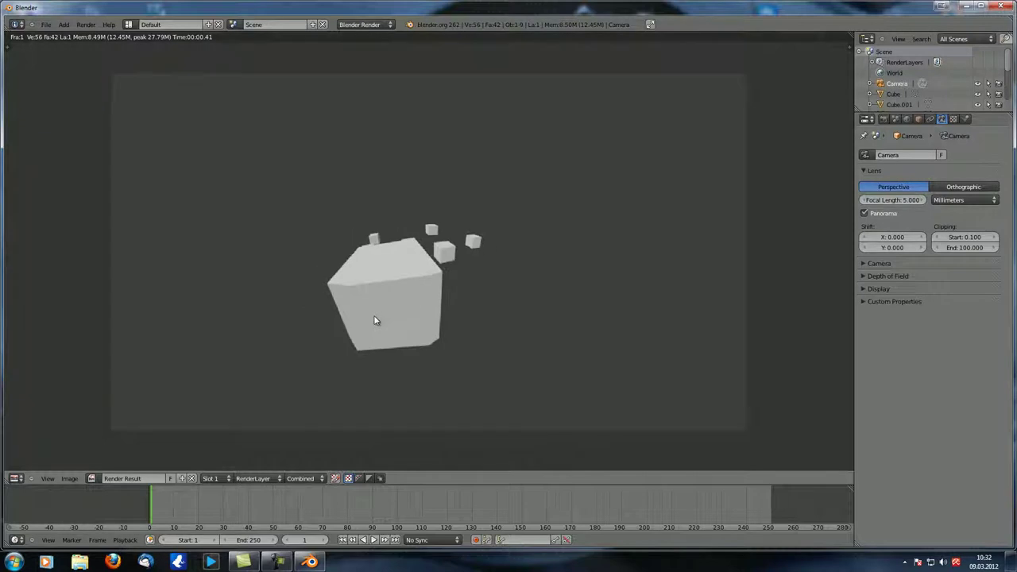
Step: Set the focal length to 35 mm, render the image, and return to the camera view
{"action": "left_click", "coordinate": [892, 199]}
{"action": "type", "text": "5"}
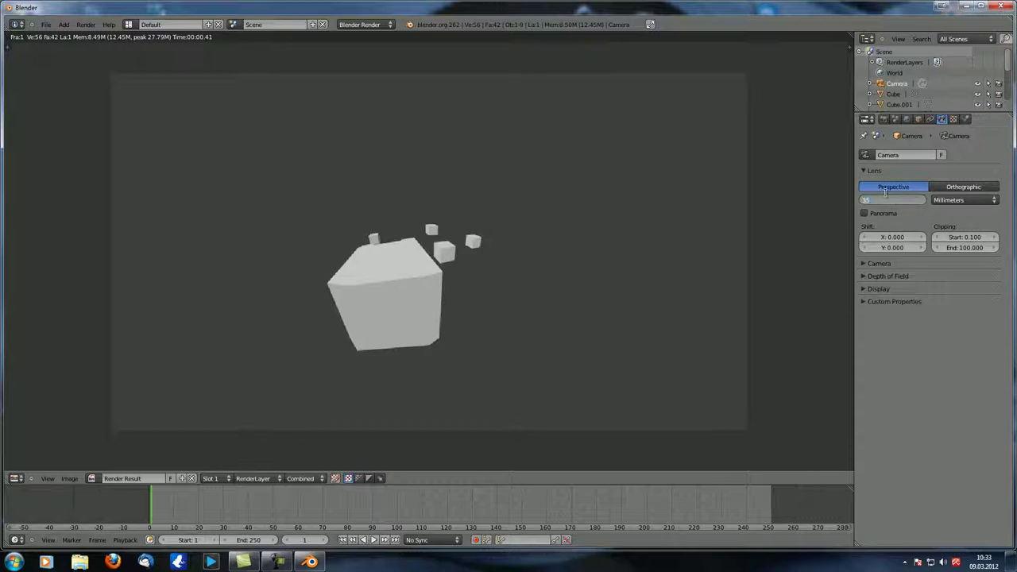
{"action": "type", "text": "5"}
{"action": "key", "text": "Return"}
{"action": "key", "text": "F12"}
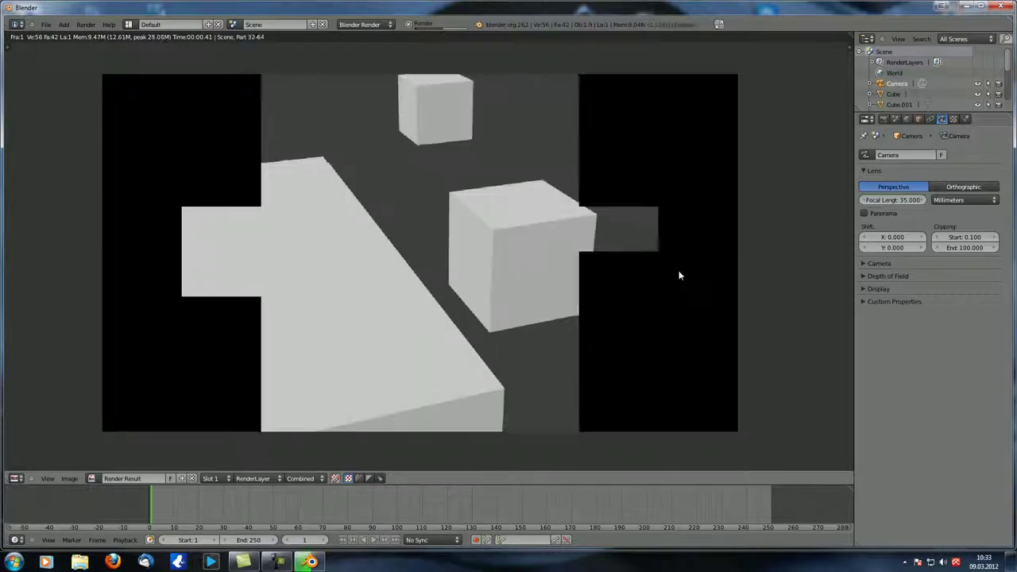
{"action": "key", "text": "Escape"}
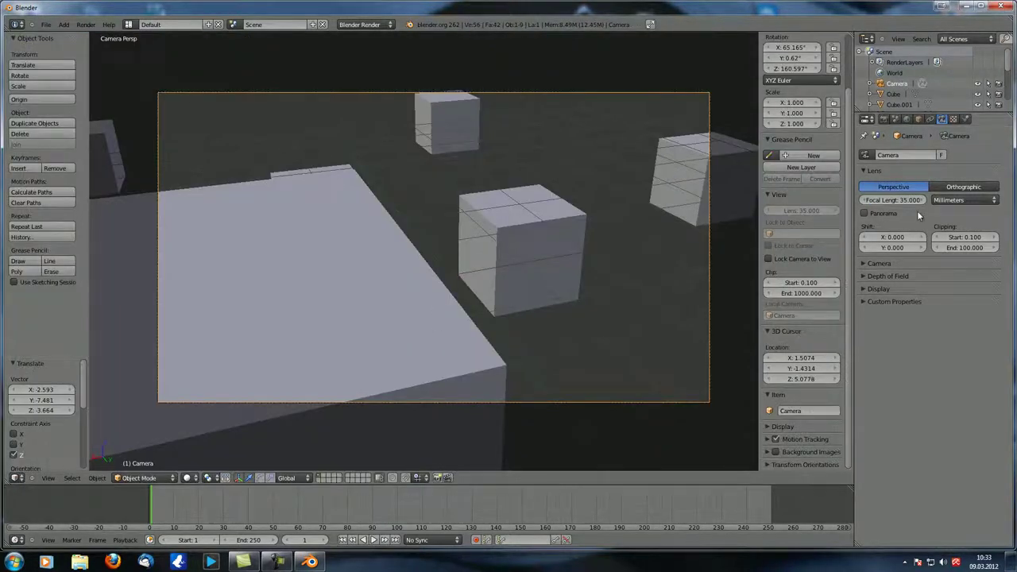
Step: Move the camera backward along its local Z axis in two moves until all the cubes fit inside the camera frame
{"action": "key", "text": "g"}
{"action": "key", "text": "z"}
{"action": "key", "text": "z"}
{"action": "left_click", "coordinate": [463, 412]}
{"action": "key", "text": "g"}
{"action": "key", "text": "z"}
{"action": "key", "text": "z"}
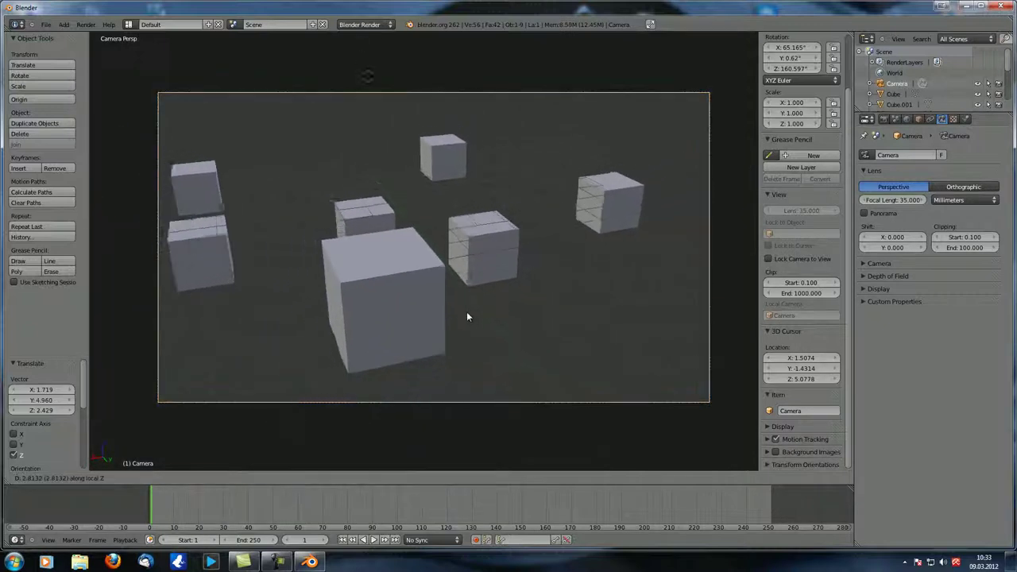
{"action": "left_click", "coordinate": [467, 338]}
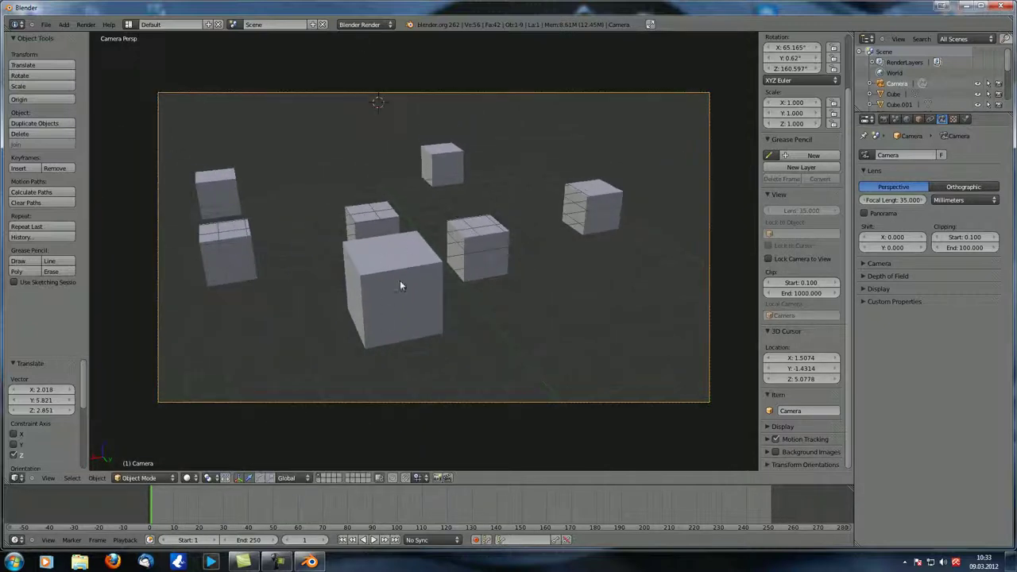
Step: Move the camera back and forth along its local Z axis to examine the perspective, leaving it slightly farther from the cubes
{"action": "key", "text": "g"}
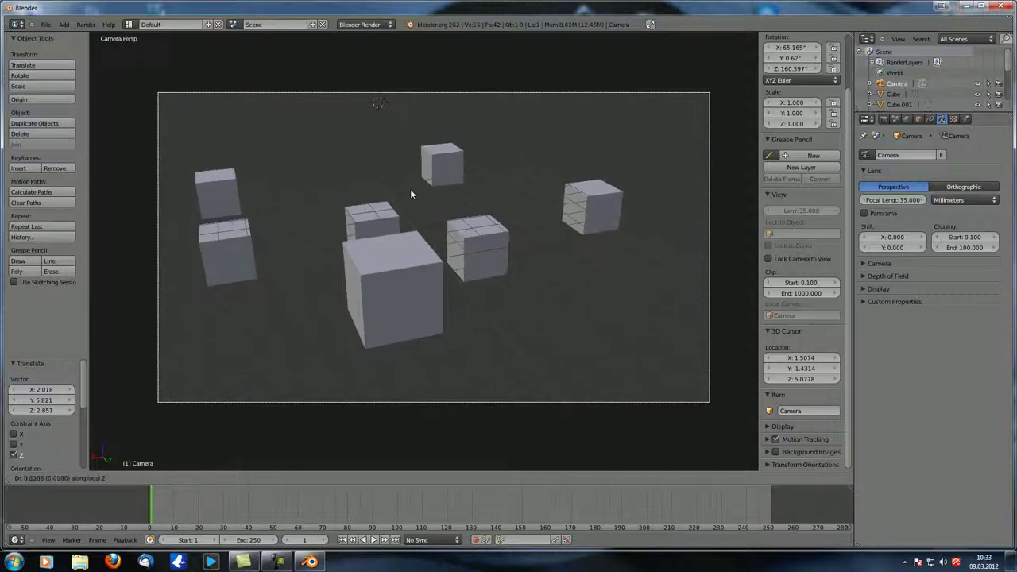
{"action": "key", "text": "z"}
{"action": "key", "text": "z"}
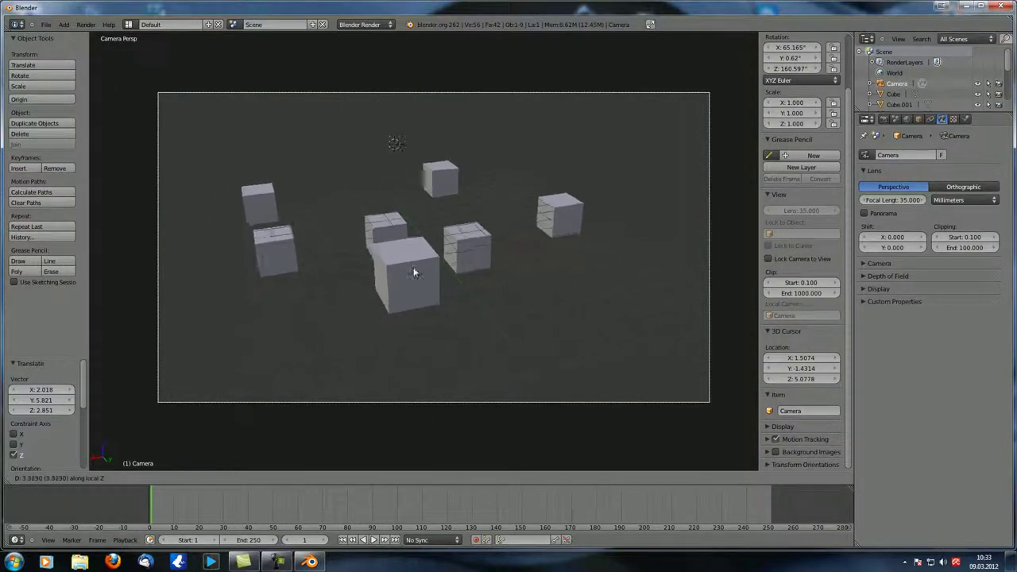
{"action": "left_click", "coordinate": [405, 282]}
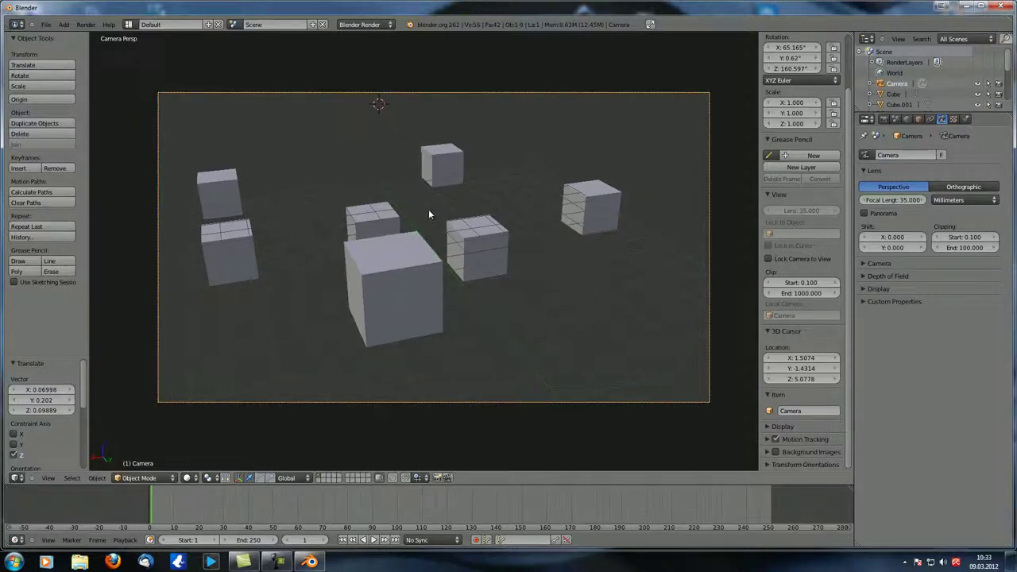
Step: Compare the orthographic and perspective camera lenses, setting the perspective focal length to 100 mm
{"action": "left_click", "coordinate": [966, 188]}
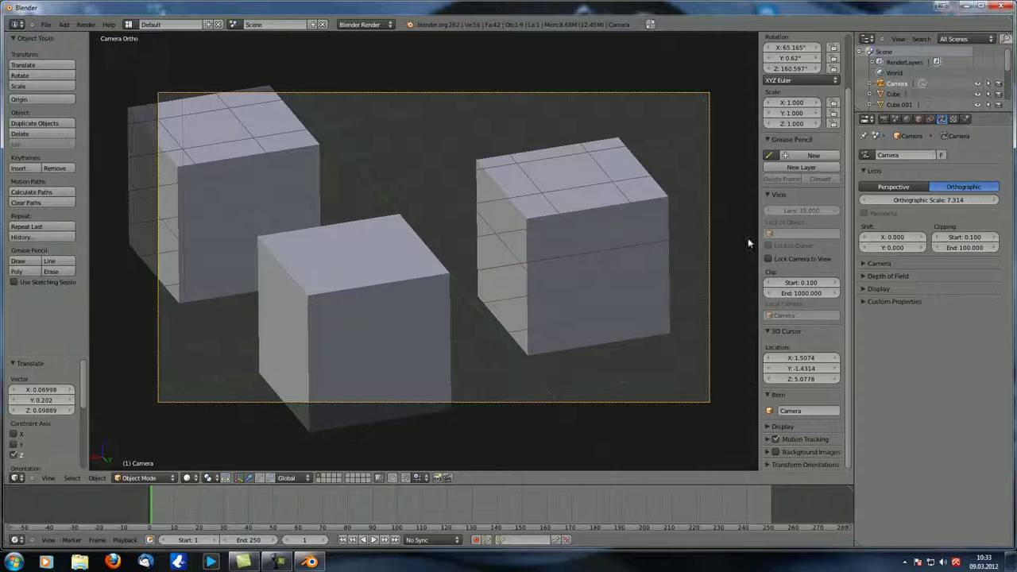
{"action": "left_click", "coordinate": [910, 188]}
{"action": "left_click", "coordinate": [891, 200]}
{"action": "type", "text": "100"}
{"action": "key", "text": "Return"}
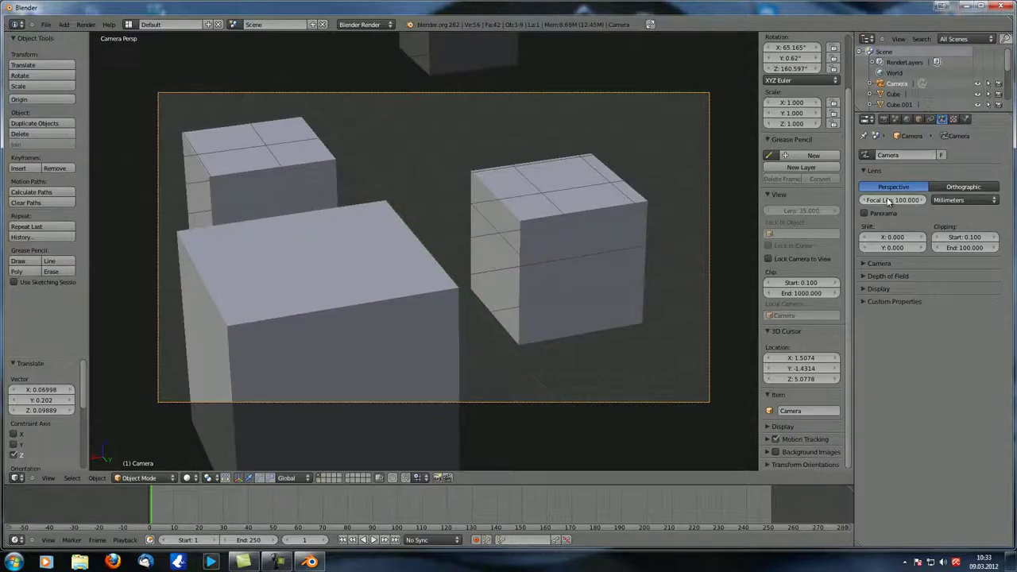
{"action": "left_click", "coordinate": [963, 187]}
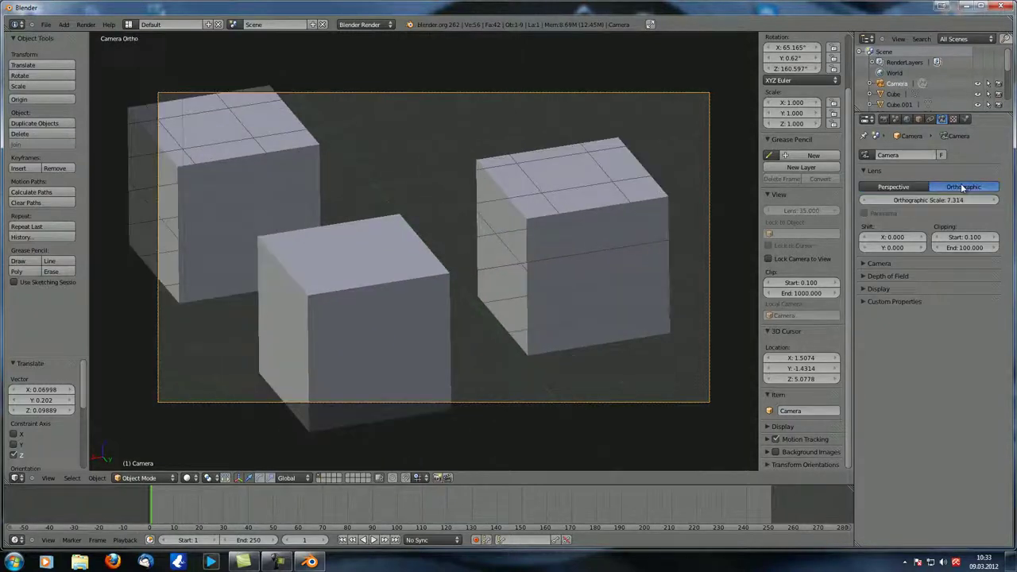
{"action": "left_click", "coordinate": [897, 187]}
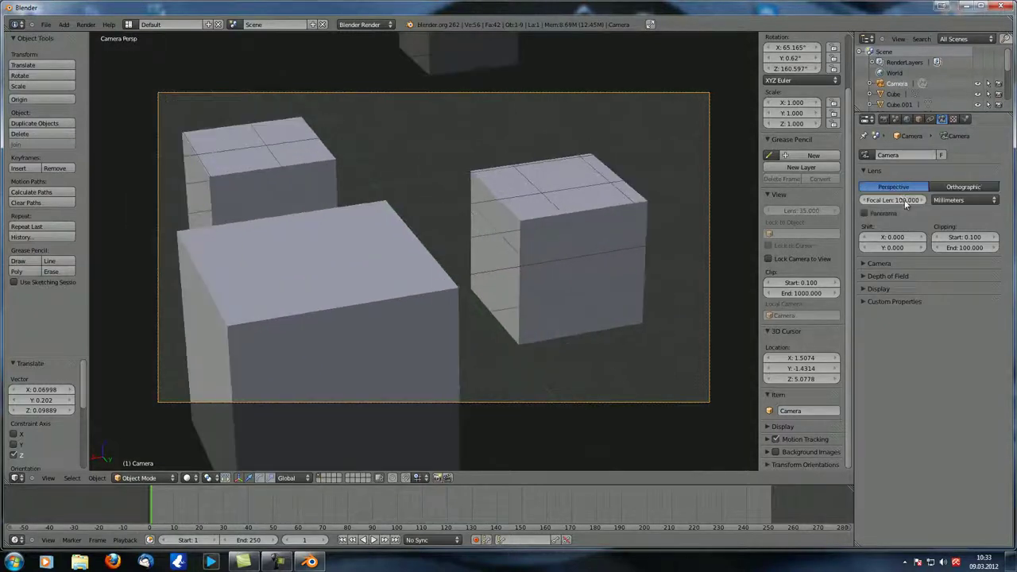
Step: Switch the camera to orthographic, try an orthographic scale of about 28.65, and set the scale to 10
{"action": "left_click", "coordinate": [962, 187]}
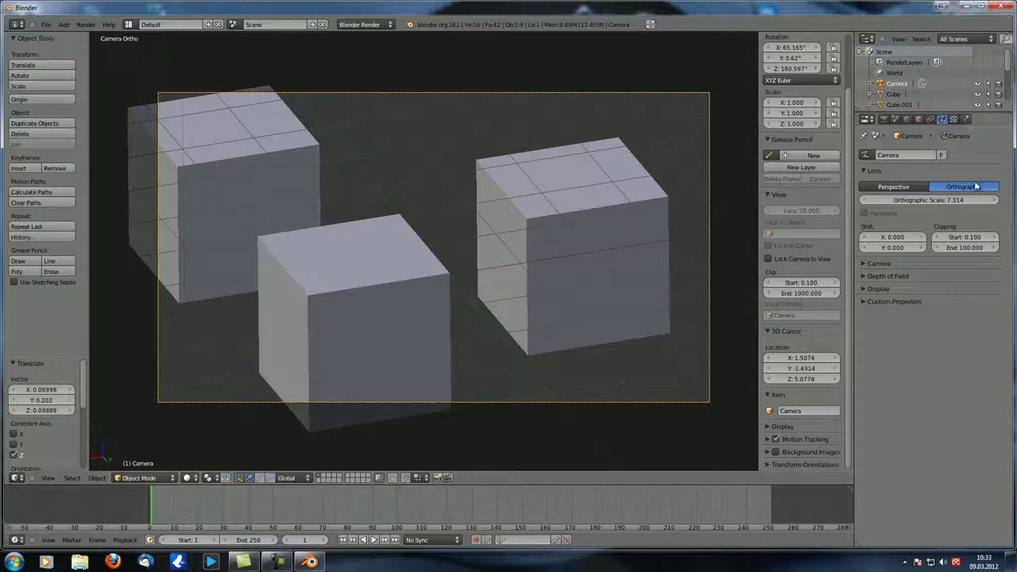
{"action": "mouse_move", "coordinate": [915, 205]}
{"action": "left_mouse_down"}
{"action": "mouse_move", "coordinate": [966, 202]}
{"action": "mouse_move", "coordinate": [873, 207]}
{"action": "mouse_move", "coordinate": [921, 201]}
{"action": "left_mouse_up"}
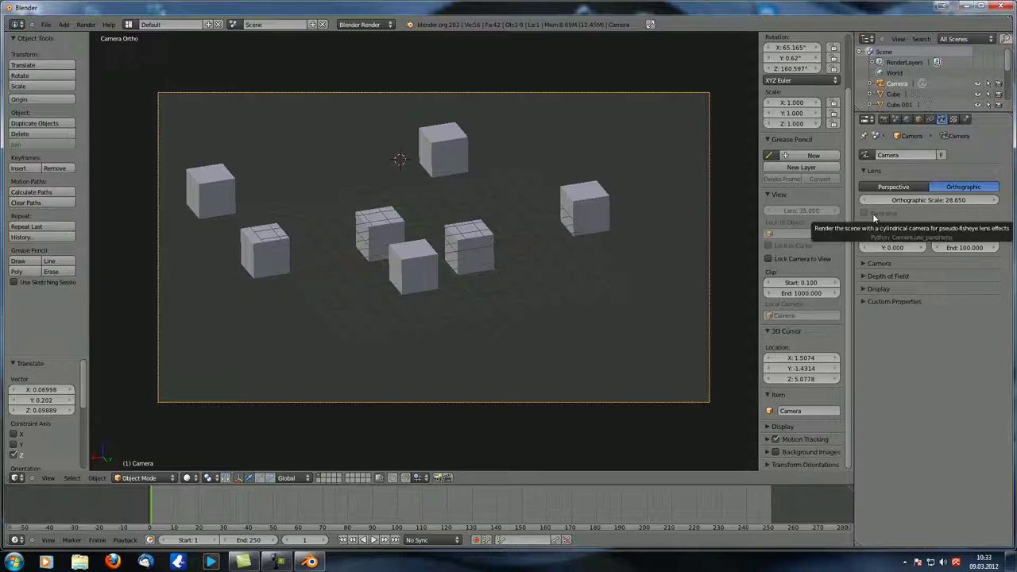
{"action": "left_click", "coordinate": [924, 200]}
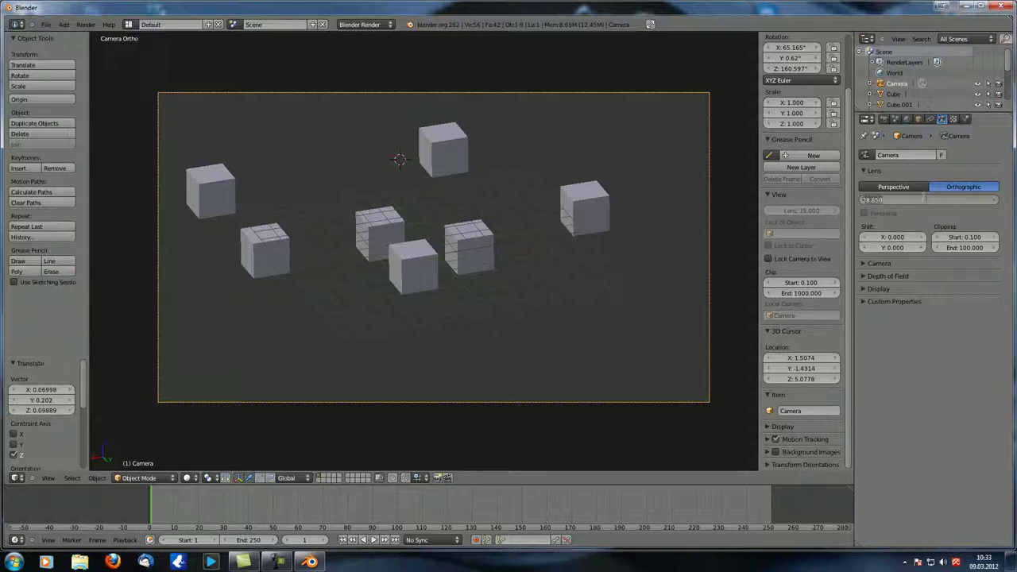
{"action": "type", "text": "10"}
{"action": "key", "text": "Return"}
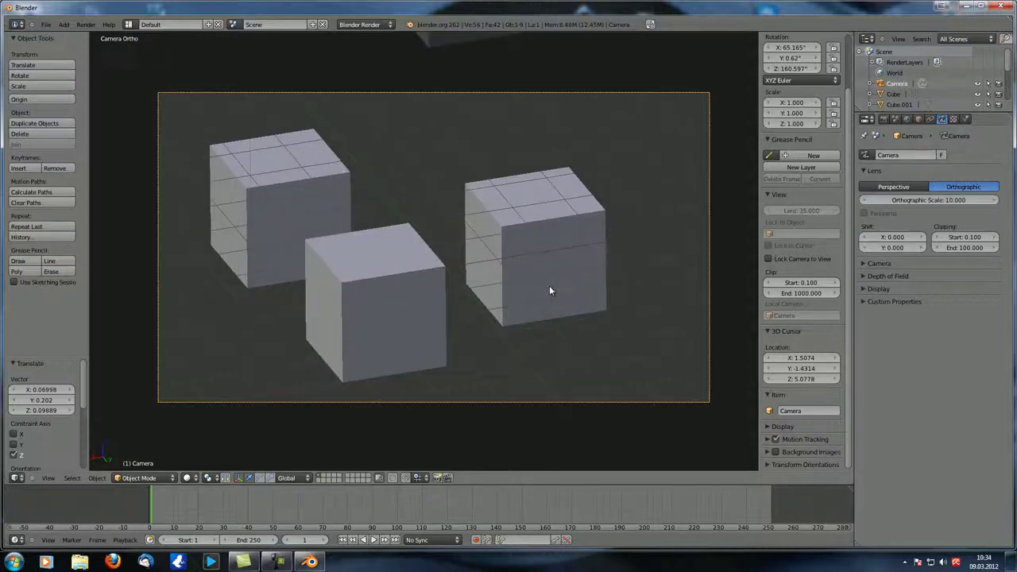
Step: Move the orthographic camera about 26 units backward along its local Z axis
{"action": "key", "text": "g"}
{"action": "key", "text": "z"}
{"action": "key", "text": "z"}
{"action": "left_click", "coordinate": [560, 412]}
Step: Try moving the orthographic camera much farther back along its local Z axis, and cancel the move
{"action": "key", "text": "g"}
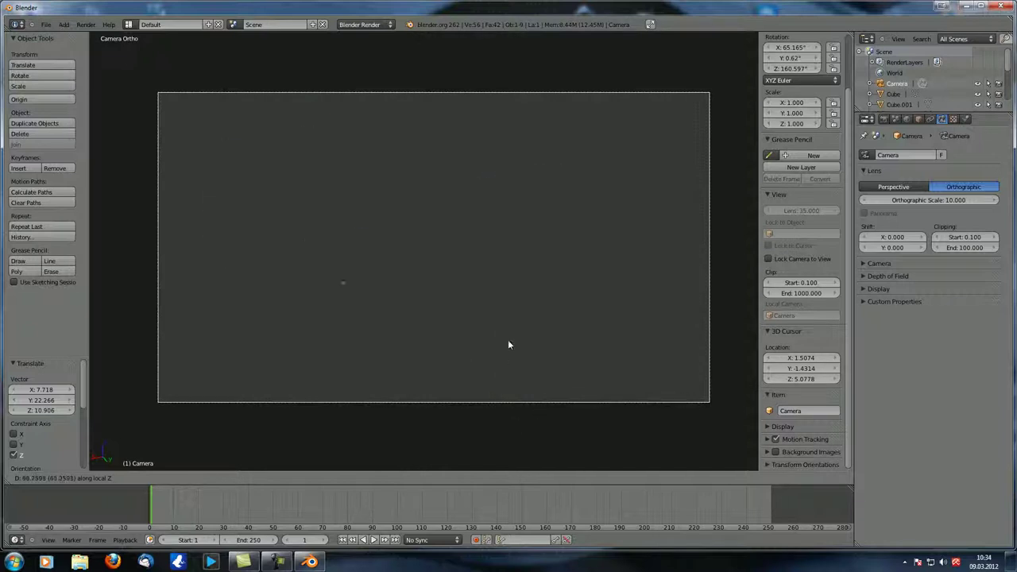
{"action": "left_click", "coordinate": [525, 376]}
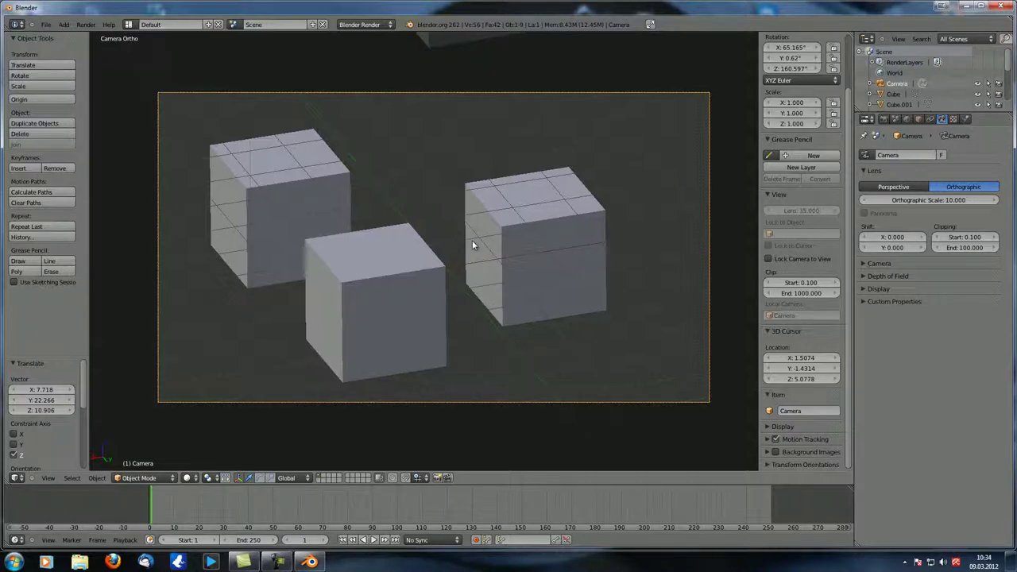
{"action": "key", "text": "g"}
{"action": "key", "text": "z"}
{"action": "key", "text": "z"}
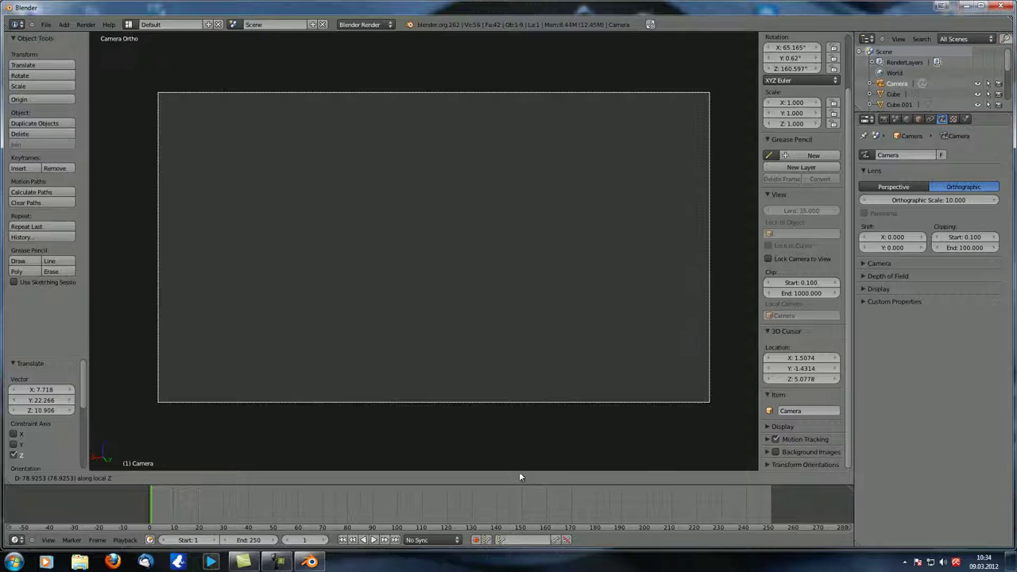
{"action": "right_click", "coordinate": [529, 454]}
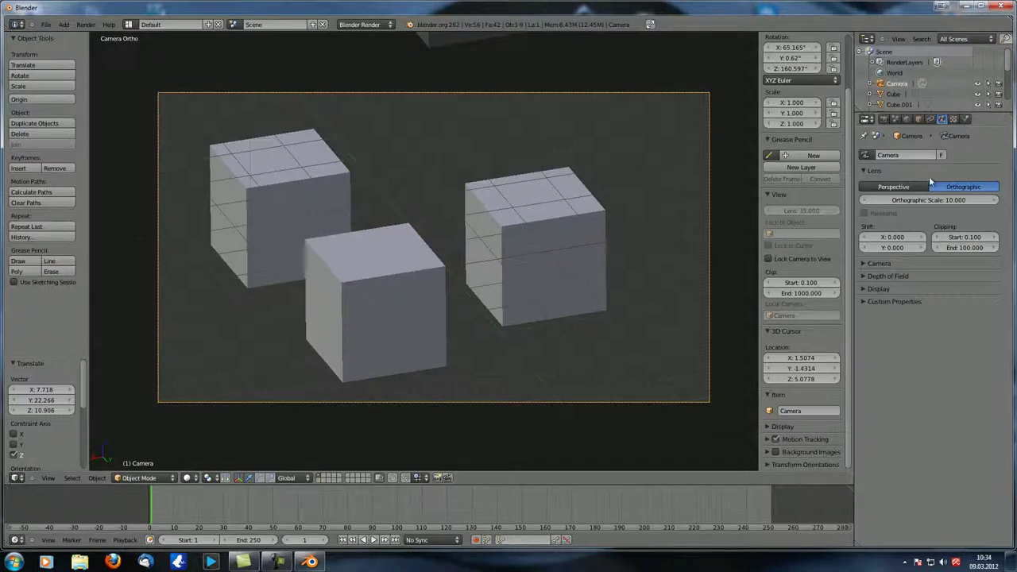
Step: Switch the camera lens to perspective and set its focal length to 35 mm
{"action": "left_click", "coordinate": [890, 187]}
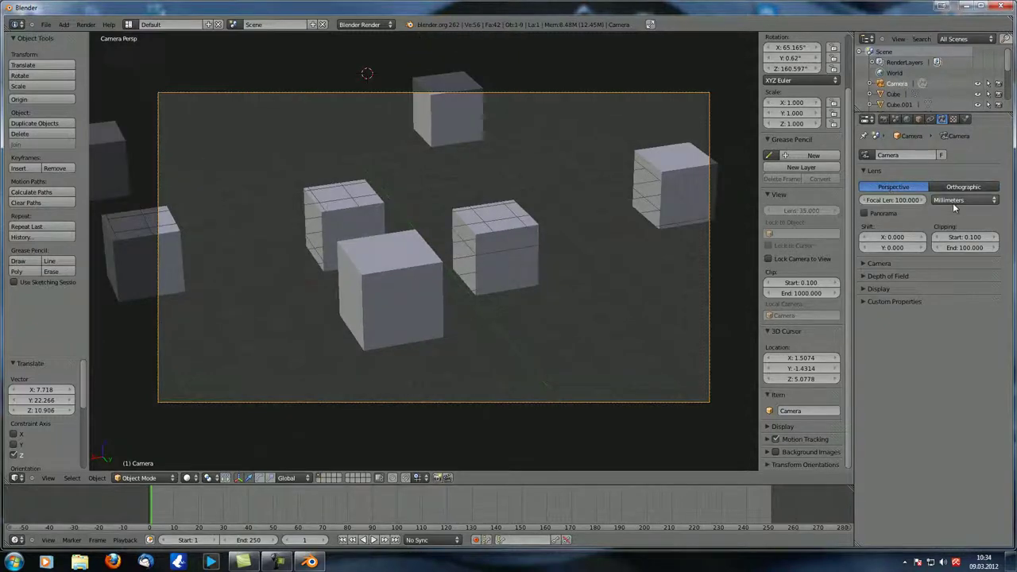
{"action": "left_click", "coordinate": [886, 199]}
{"action": "type", "text": "3"}
{"action": "key", "text": "Return"}
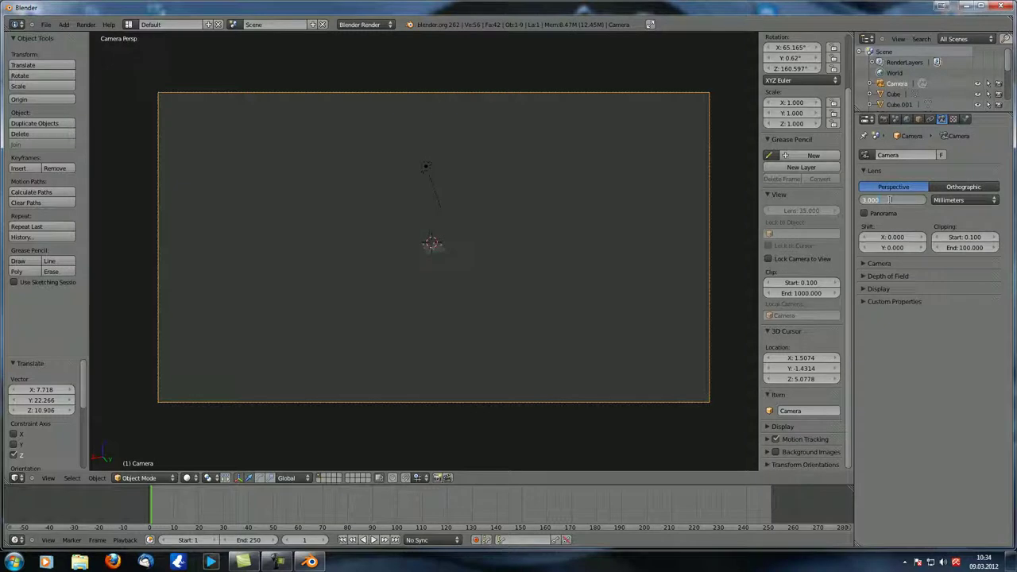
{"action": "type", "text": "5"}
{"action": "key", "text": "Return"}
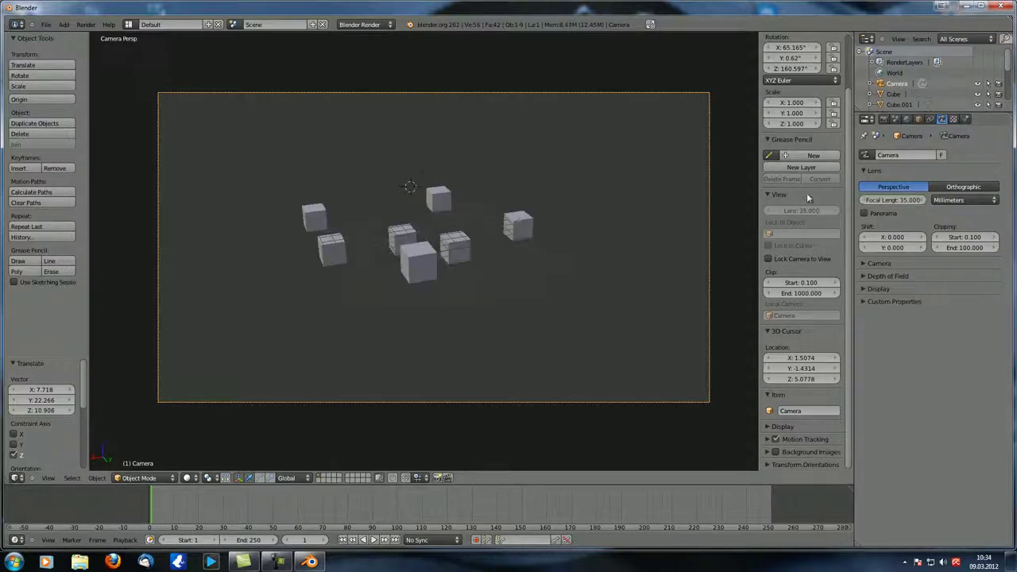
Step: Move the perspective camera about 15 units forward along its local Z axis toward the cubes
{"action": "key", "text": "g"}
{"action": "key", "text": "z"}
{"action": "key", "text": "z"}
{"action": "left_click", "coordinate": [379, 54]}
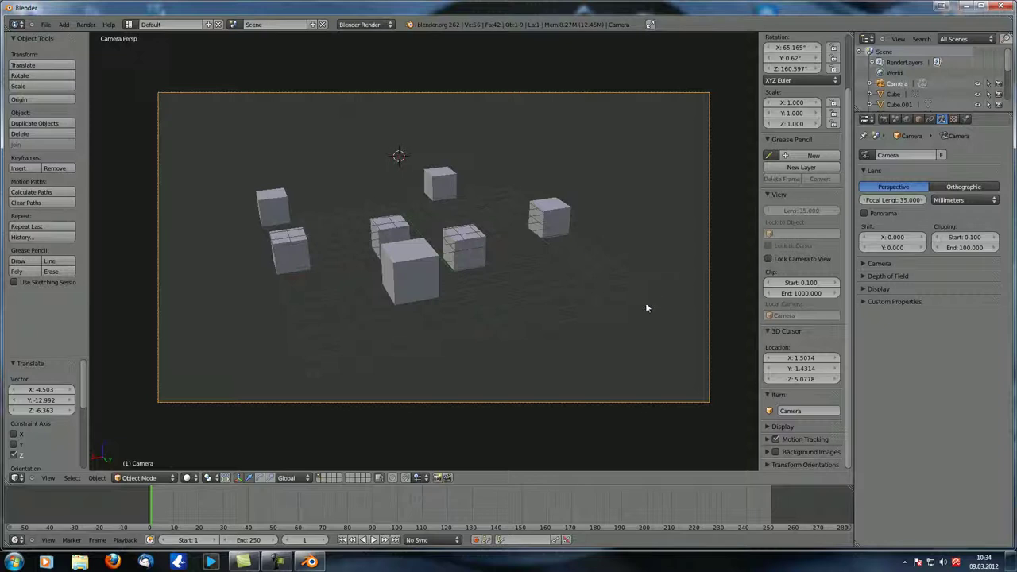
Step: View the camera object close up from outside and set its lens shift to X -2 and Y 2
{"action": "middle_click_drag", "start_coordinate": [654, 293], "coordinate": [409, 268]}
{"action": "scroll", "coordinate": [602, 287], "scroll_direction": "up", "scroll_amount": 7}
{"action": "middle_click_drag", "start_coordinate": [603, 287], "coordinate": [476, 282]}
{"action": "scroll", "coordinate": [444, 284], "scroll_direction": "up", "scroll_amount": 3}
{"action": "scroll", "coordinate": [443, 284], "scroll_direction": "up", "scroll_amount": 3}
{"action": "scroll", "coordinate": [477, 282], "scroll_direction": "up", "scroll_amount": 2}
{"action": "left_click_drag", "start_coordinate": [890, 239], "coordinate": [937, 248]}
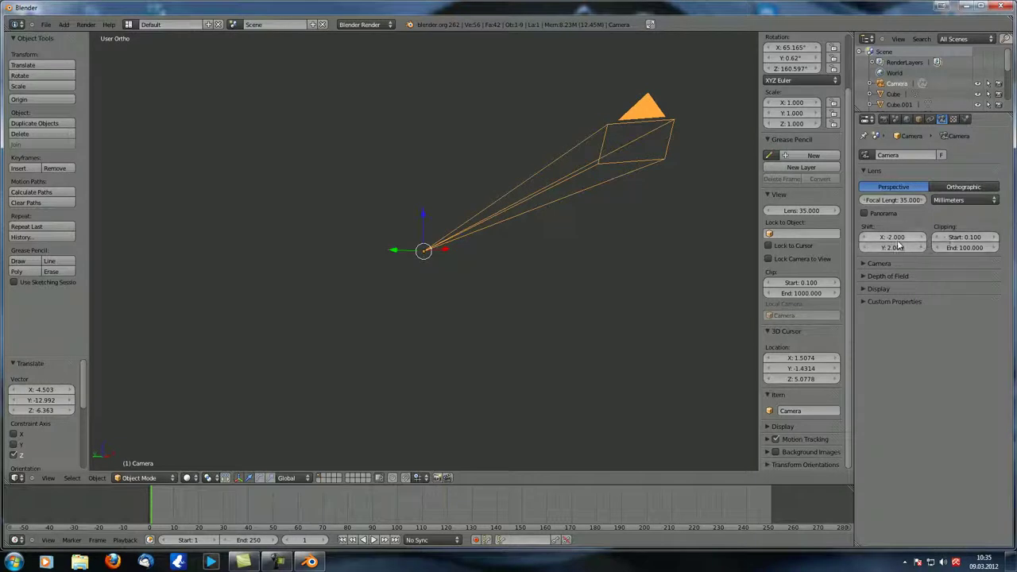
Step: Reset the camera's lens shift to X 0 and Y 0, and look through the camera
{"action": "left_click", "coordinate": [896, 239]}
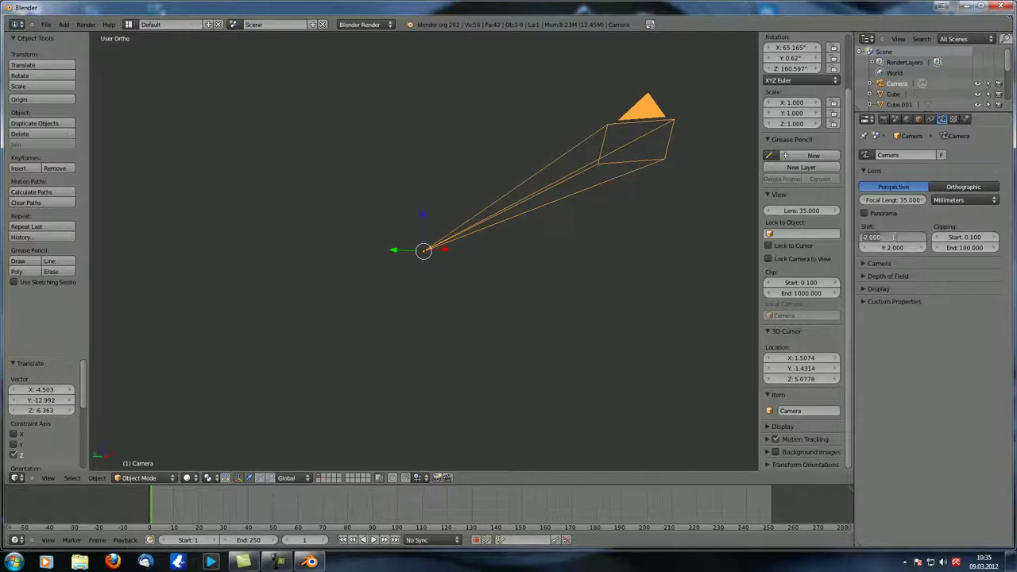
{"action": "type", "text": "0"}
{"action": "key", "text": "Return"}
{"action": "left_click", "coordinate": [898, 248]}
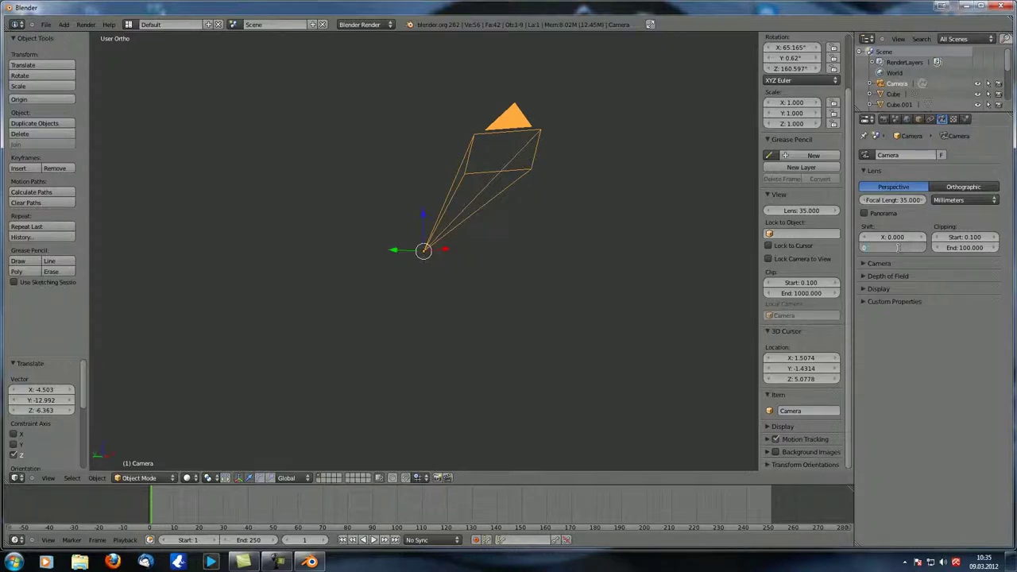
{"action": "type", "text": "0"}
{"action": "key", "text": "Return"}
{"action": "key", "text": "KP_5"}
{"action": "key", "text": "KP_0"}
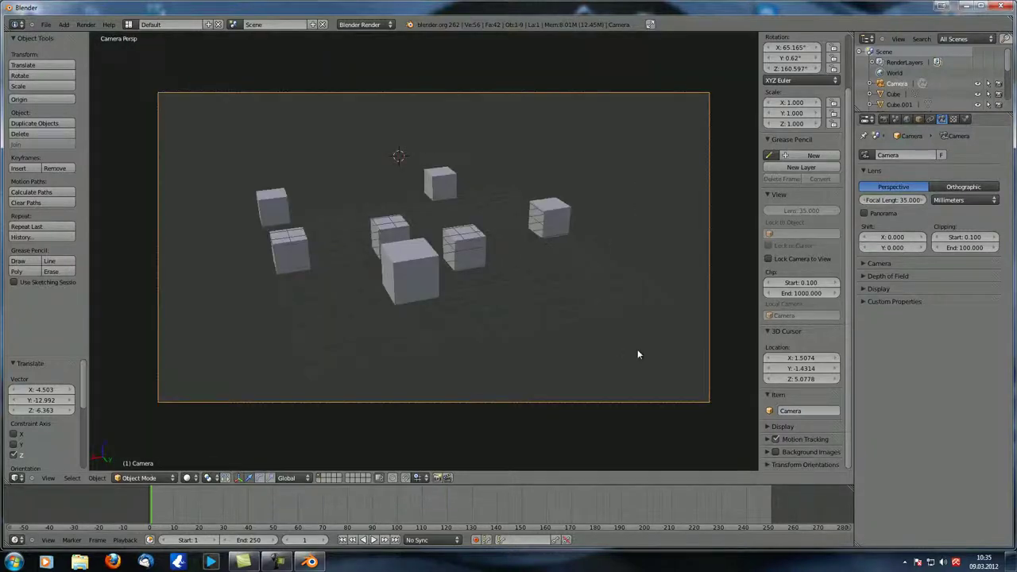
Step: Set the camera's horizontal lens shift to 2 while looking through the camera
{"action": "mouse_move", "coordinate": [891, 239]}
{"action": "left_mouse_down"}
{"action": "mouse_move", "coordinate": [912, 239]}
{"action": "mouse_move", "coordinate": [859, 240]}
{"action": "mouse_move", "coordinate": [905, 240]}
{"action": "left_mouse_up"}
{"action": "right_click", "coordinate": [906, 240]}
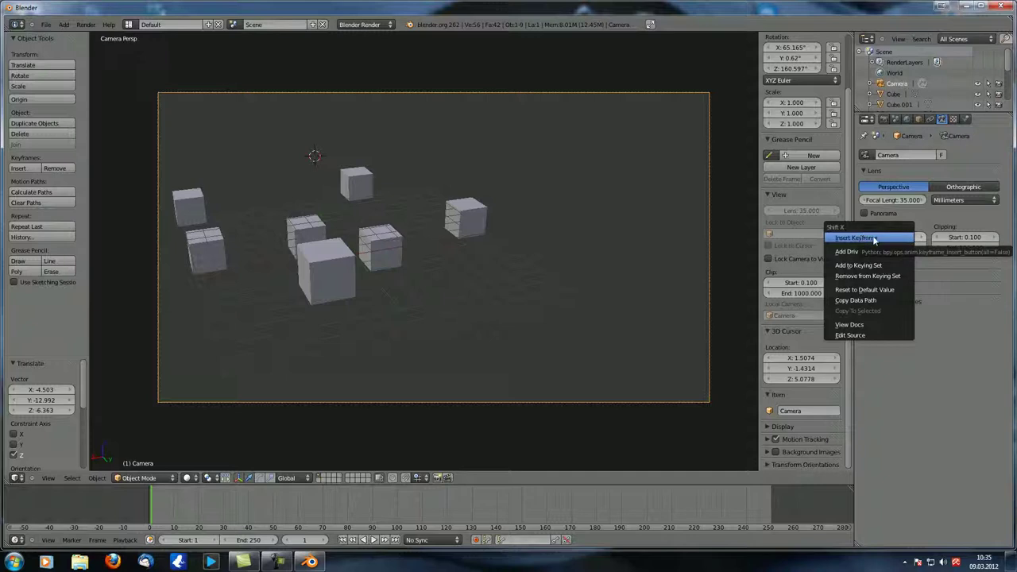
{"action": "left_click_drag", "start_coordinate": [888, 240], "coordinate": [1013, 242]}
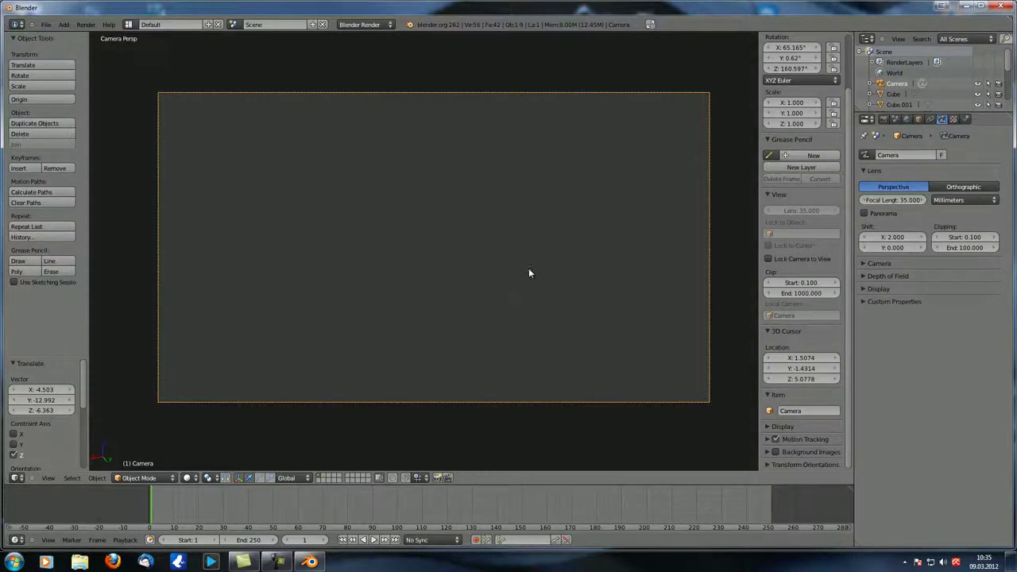
Step: Rotate the camera by about -69° in the top view toward the cubes, and look through the camera
{"action": "middle_click_drag", "start_coordinate": [537, 273], "coordinate": [533, 273]}
{"action": "key", "text": "KP_7"}
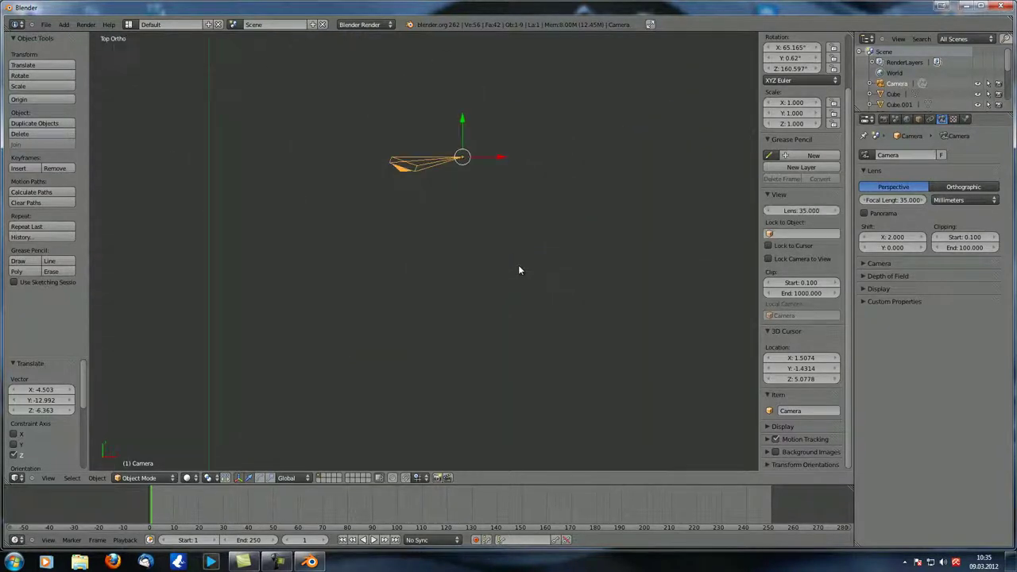
{"action": "middle_click_drag", "start_coordinate": [524, 197], "coordinate": [545, 112], "text": "shift"}
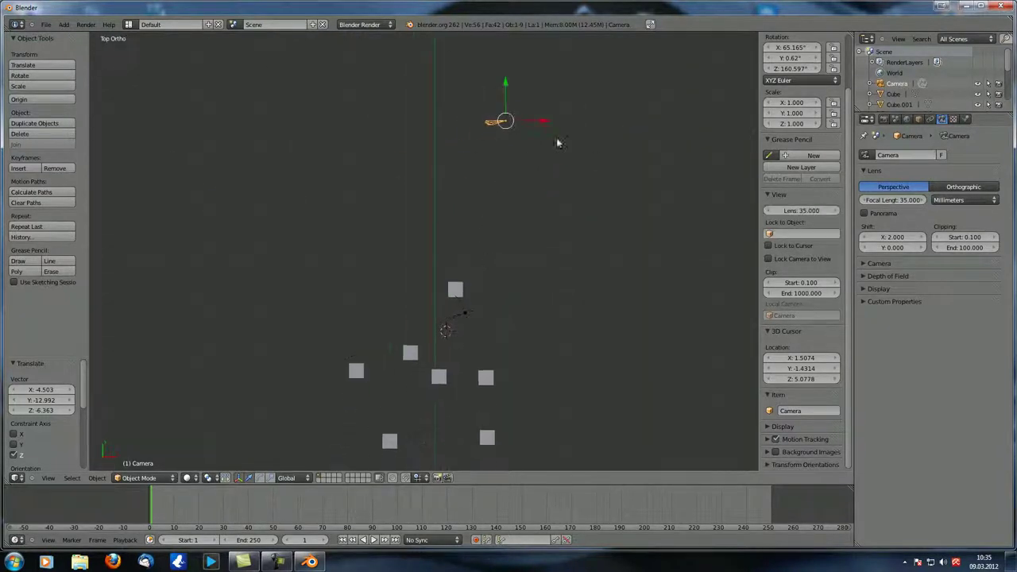
{"action": "key", "text": "r"}
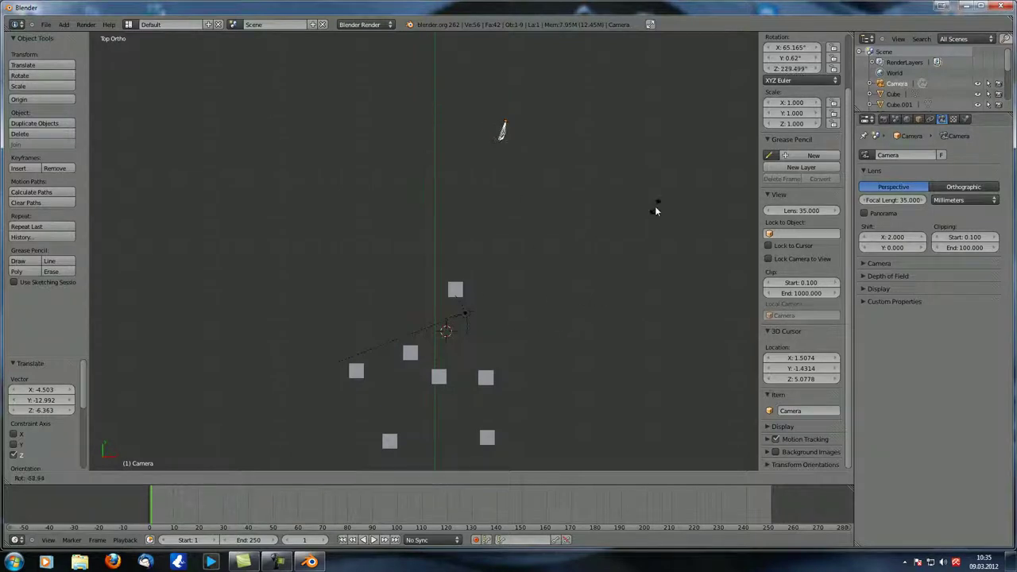
{"action": "left_click", "coordinate": [651, 212]}
{"action": "key", "text": "KP_0"}
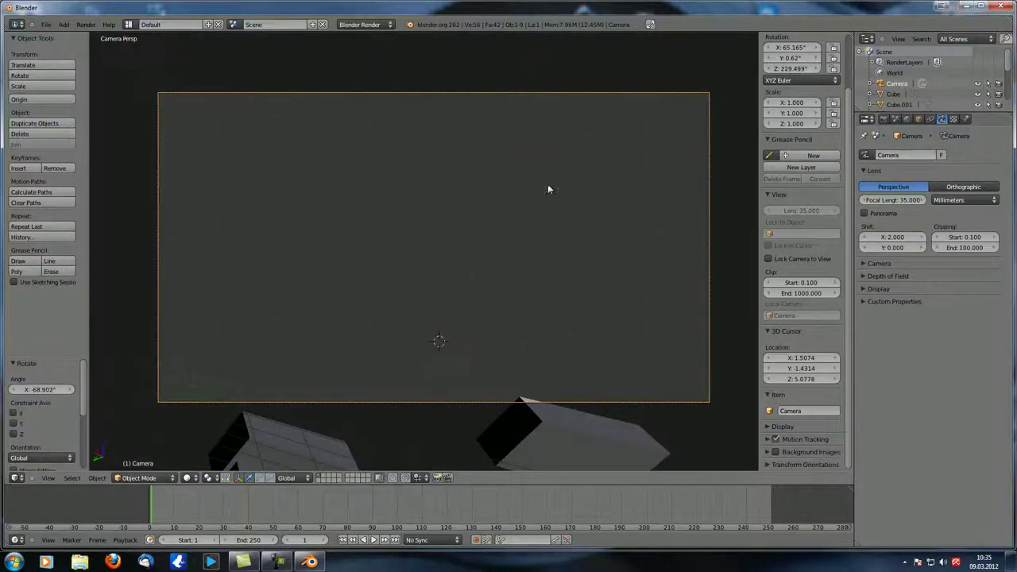
Step: Rotate the camera about 13.6° around the global X axis and move it to frame the distorted cubes
{"action": "key", "text": "r"}
{"action": "key", "text": "x"}
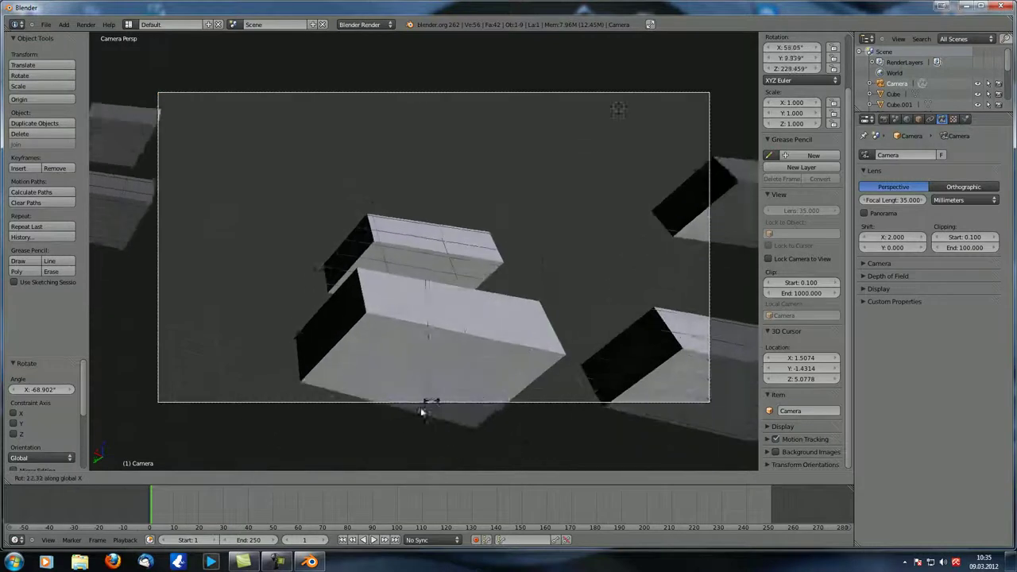
{"action": "left_click", "coordinate": [343, 441]}
{"action": "key", "text": "g"}
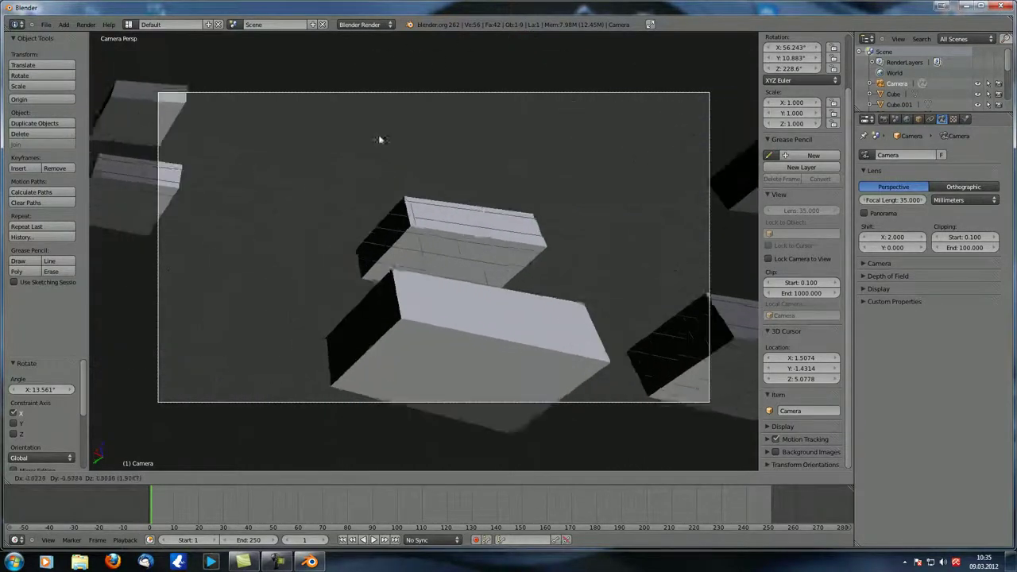
{"action": "left_click", "coordinate": [642, 228]}
Step: Set the vertical lens shift to 2 and rotate the camera until the cubes appear in its view again
{"action": "left_click_drag", "start_coordinate": [888, 247], "coordinate": [968, 255]}
{"action": "key", "text": "r"}
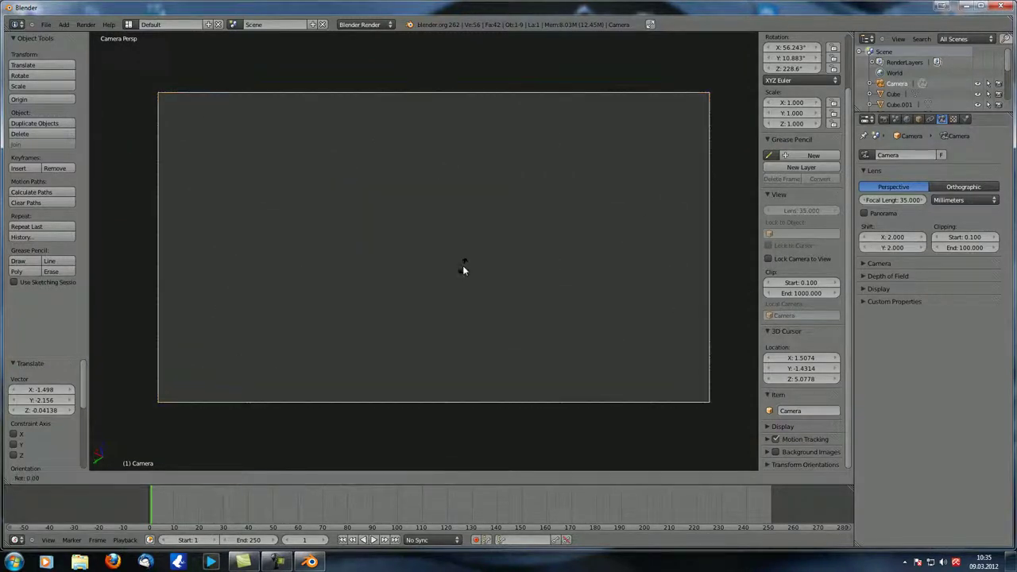
{"action": "key", "text": "y"}
{"action": "left_click", "coordinate": [298, 419]}
{"action": "middle_click_drag", "start_coordinate": [387, 372], "coordinate": [363, 256]}
{"action": "key", "text": "r"}
{"action": "left_click", "coordinate": [512, 388]}
{"action": "key", "text": "r"}
{"action": "left_click", "coordinate": [574, 287]}
{"action": "key", "text": "KP_0"}
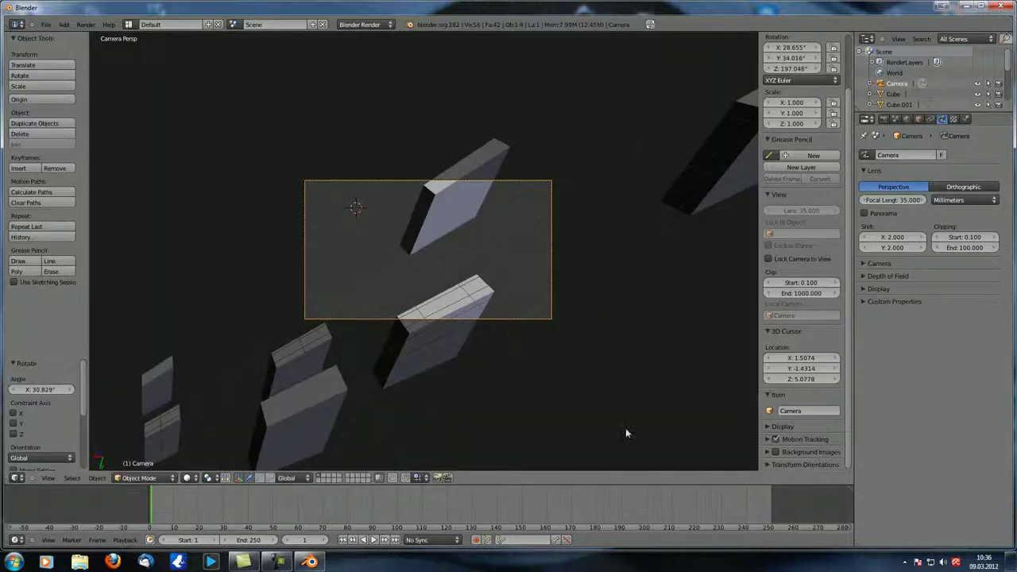
Step: Move the camera freely to position the strongly distorted cubes inside its frame
{"action": "key", "text": "g"}
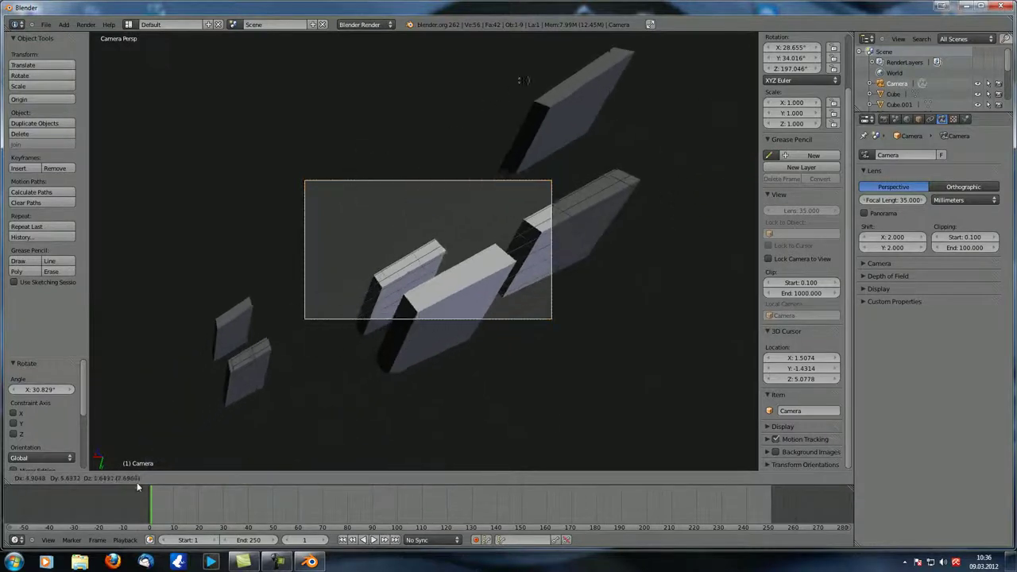
{"action": "left_click", "coordinate": [299, 397]}
{"action": "key", "text": "g"}
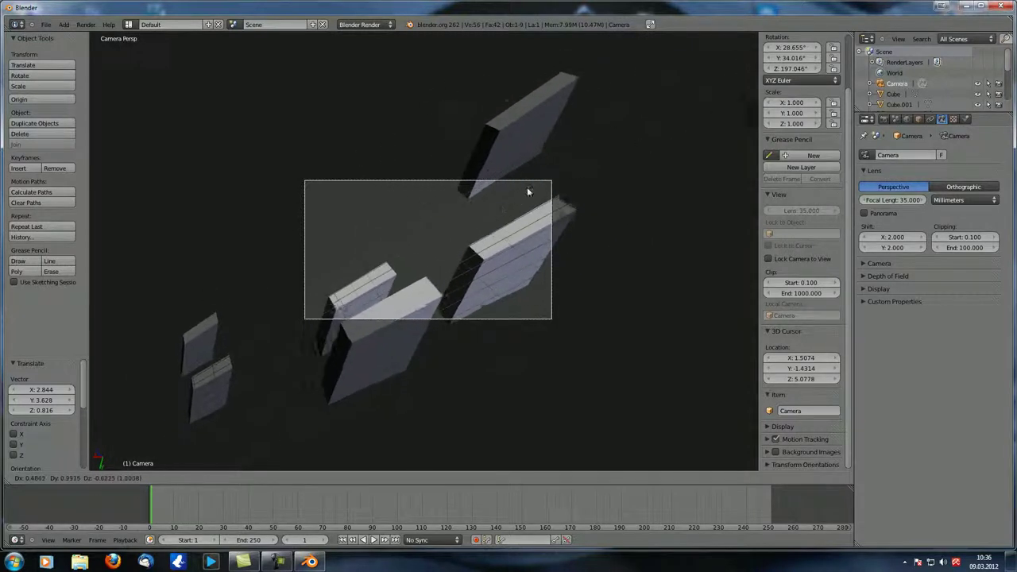
{"action": "left_click", "coordinate": [548, 193]}
Step: Reset both lens shift values, X and Y, to 0
{"action": "left_click", "coordinate": [896, 236]}
{"action": "type", "text": "0"}
{"action": "key", "text": "Return"}
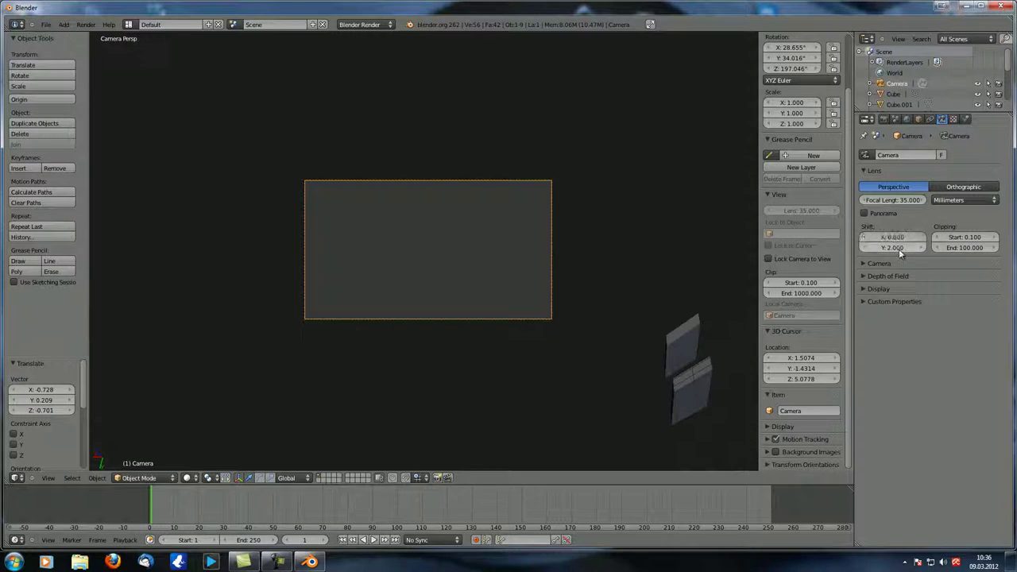
{"action": "left_click", "coordinate": [892, 248]}
{"action": "type", "text": "0"}
{"action": "key", "text": "Return"}
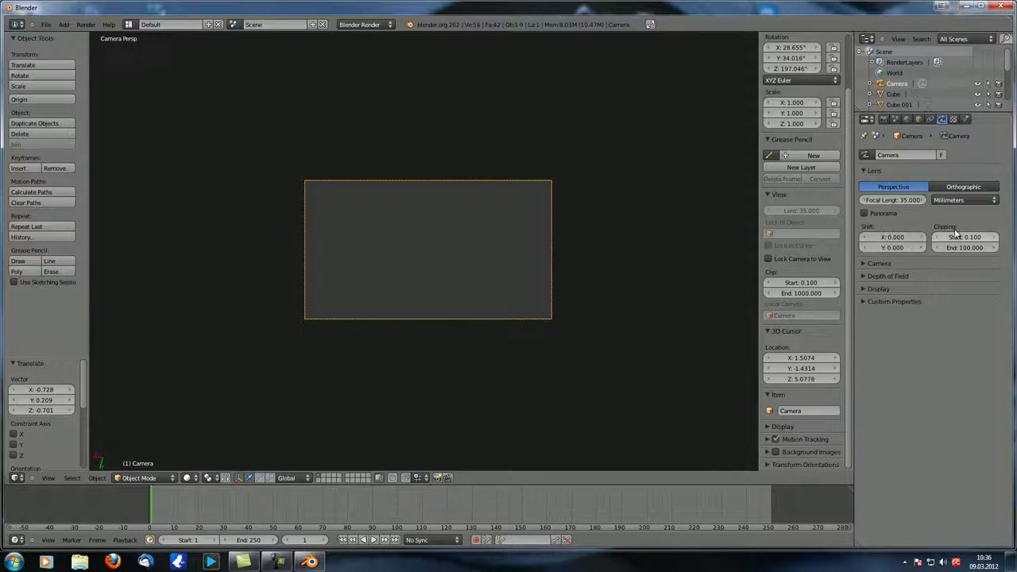
Step: Orbit to a new view of the scene and align the camera to that view
{"action": "middle_click_drag", "start_coordinate": [485, 266], "coordinate": [424, 280]}
{"action": "key", "text": "KP_1"}
{"action": "middle_click_drag", "start_coordinate": [574, 174], "coordinate": [440, 254], "text": "shift"}
{"action": "key", "text": "ctrl+alt+KP_0"}
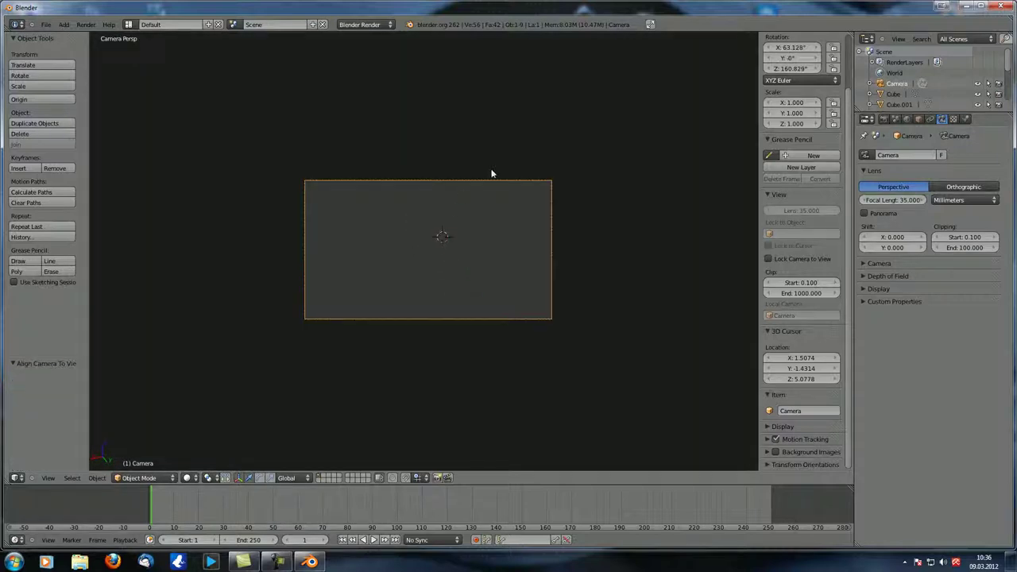
Step: Move the camera twice along its local Z axis, and try a free move that is cancelled
{"action": "key", "text": "g"}
{"action": "key", "text": "z"}
{"action": "key", "text": "z"}
{"action": "left_click", "coordinate": [429, 363]}
{"action": "key", "text": "g"}
{"action": "key", "text": "z"}
{"action": "key", "text": "z"}
{"action": "left_click", "coordinate": [417, 157]}
{"action": "key", "text": "g"}
{"action": "right_click", "coordinate": [496, 344]}
Step: Reposition the camera from an outside view, and look through it
{"action": "middle_click_drag", "start_coordinate": [496, 344], "coordinate": [447, 307]}
{"action": "scroll", "coordinate": [535, 280], "scroll_direction": "down", "scroll_amount": 4}
{"action": "middle_click_drag", "start_coordinate": [582, 251], "coordinate": [469, 183], "text": "shift"}
{"action": "key", "text": "g"}
{"action": "left_click", "coordinate": [545, 278]}
{"action": "middle_click_drag", "start_coordinate": [544, 279], "coordinate": [543, 326]}
{"action": "key", "text": "g"}
{"action": "left_click", "coordinate": [575, 229]}
{"action": "key", "text": "KP_0"}
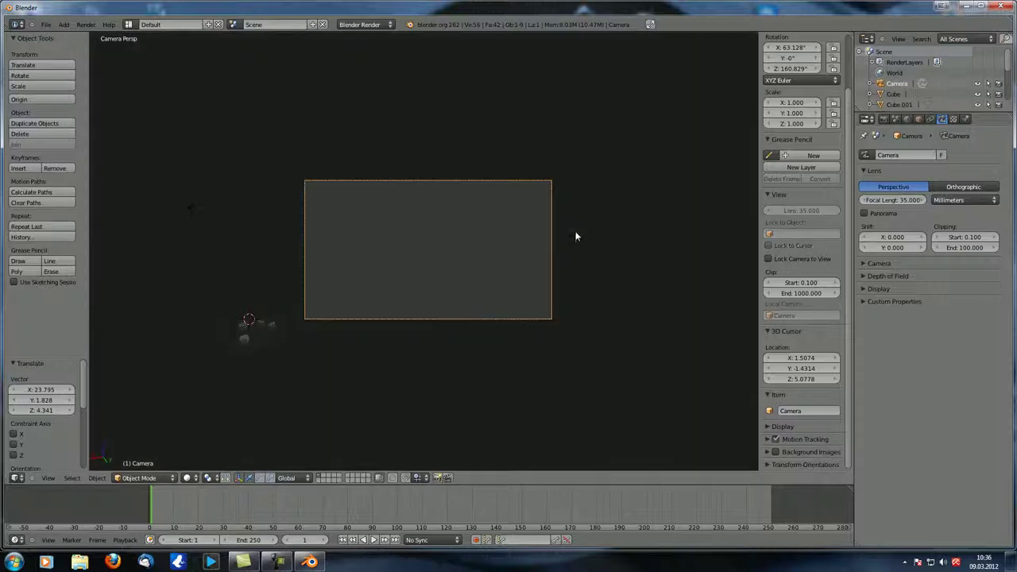
Step: Rotate the camera about 44° around the global Z axis and move it freely to adjust the framing
{"action": "key", "text": "r"}
{"action": "key", "text": "z"}
{"action": "left_click", "coordinate": [511, 164]}
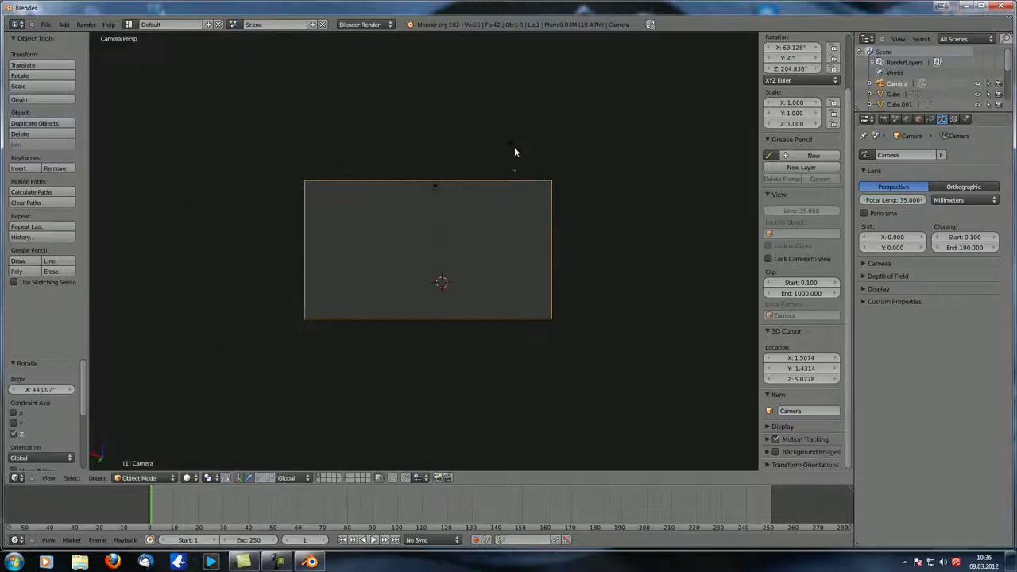
{"action": "key", "text": "g"}
{"action": "left_click", "coordinate": [496, 427]}
Step: Move the camera forward along its local Z axis and shift it to bring the cubes into the frame
{"action": "key", "text": "g"}
{"action": "key", "text": "z"}
{"action": "key", "text": "z"}
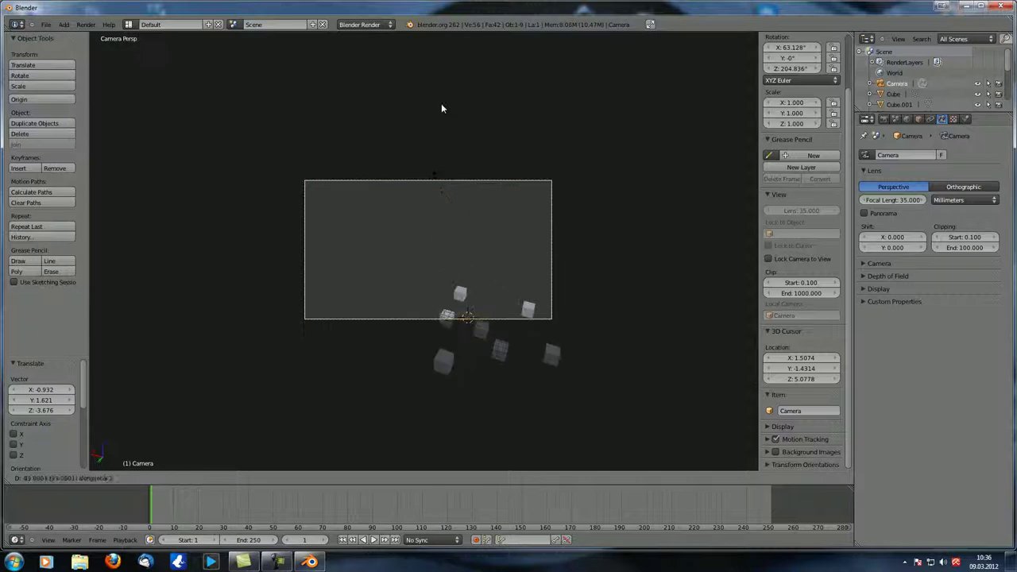
{"action": "left_click", "coordinate": [440, 104]}
{"action": "key", "text": "g"}
{"action": "left_click", "coordinate": [612, 432]}
{"action": "key", "text": "g"}
{"action": "left_click", "coordinate": [556, 406]}
{"action": "key", "text": "g"}
{"action": "left_click", "coordinate": [529, 314]}
Step: Adjust the camera's distance along its local Z axis and fine-tune its position so all the cubes are framed
{"action": "key", "text": "g"}
{"action": "key", "text": "z"}
{"action": "key", "text": "z"}
{"action": "left_click", "coordinate": [481, 264]}
{"action": "key", "text": "g"}
{"action": "left_click", "coordinate": [500, 308]}
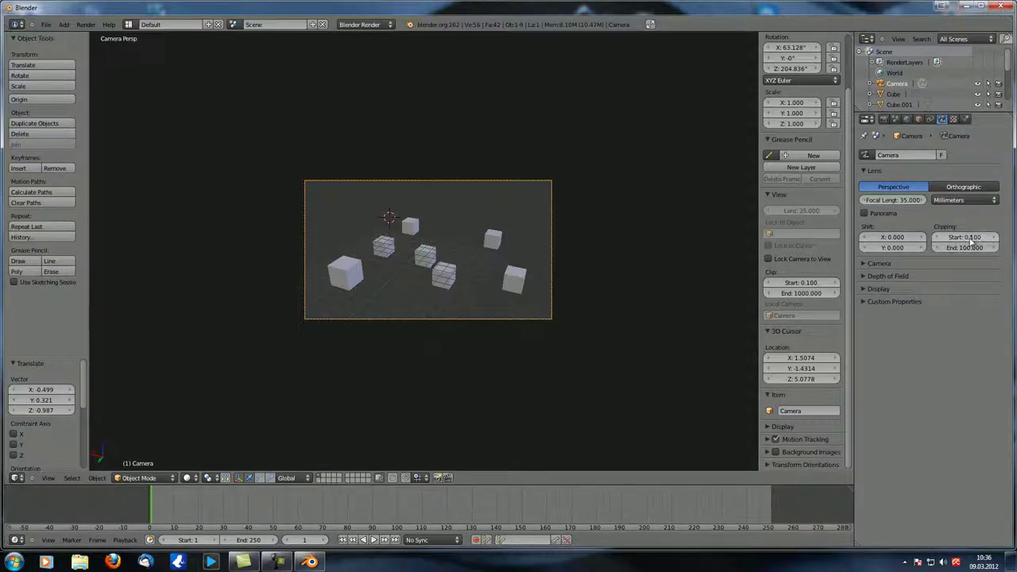
Step: View the scene from outside and turn on the Limits display for the camera
{"action": "middle_click_drag", "start_coordinate": [620, 266], "coordinate": [528, 270]}
{"action": "scroll", "coordinate": [528, 271], "scroll_direction": "up", "scroll_amount": 10}
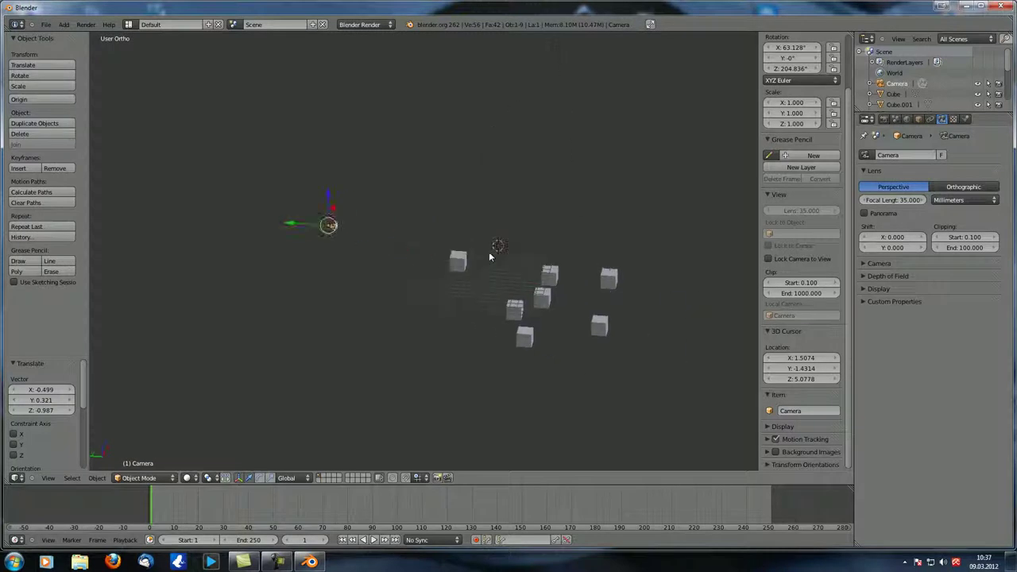
{"action": "scroll", "coordinate": [488, 241], "scroll_direction": "up", "scroll_amount": 1}
{"action": "left_click", "coordinate": [865, 288]}
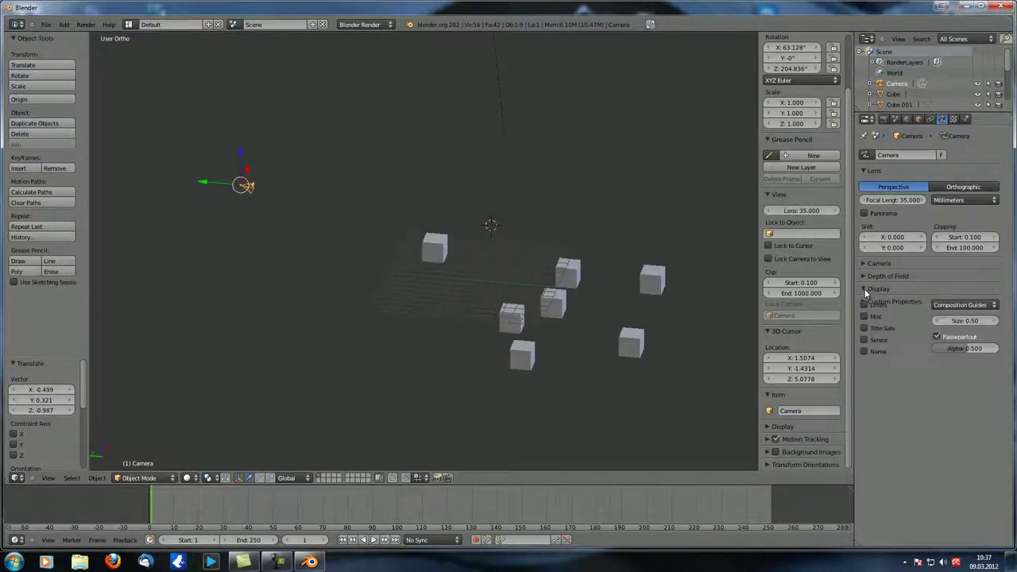
{"action": "left_click", "coordinate": [864, 304]}
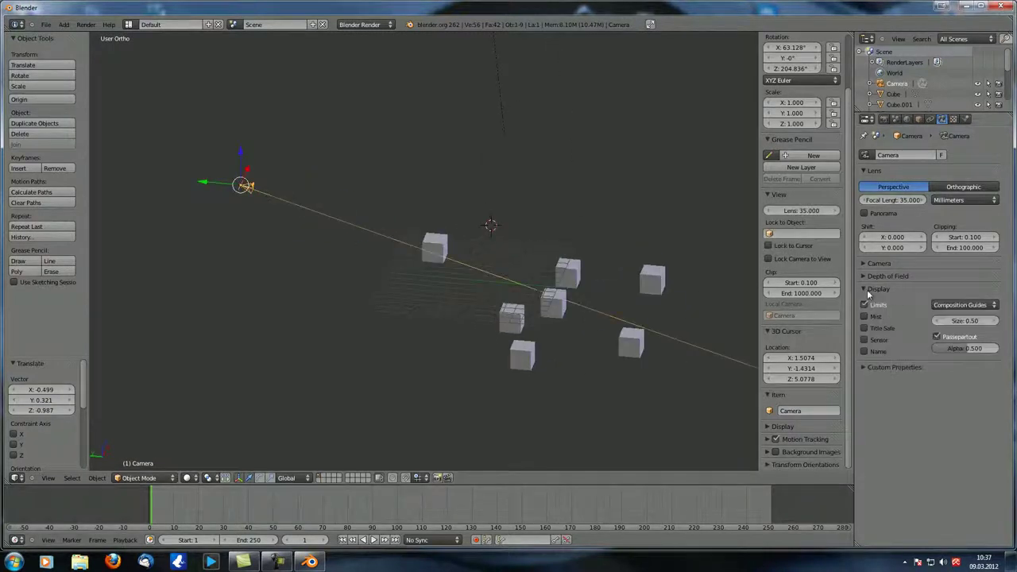
{"action": "left_click", "coordinate": [864, 289]}
Step: Examine the camera's clipping limit line from its far end up to its start point close to the camera
{"action": "scroll", "coordinate": [479, 286], "scroll_direction": "down", "scroll_amount": 6}
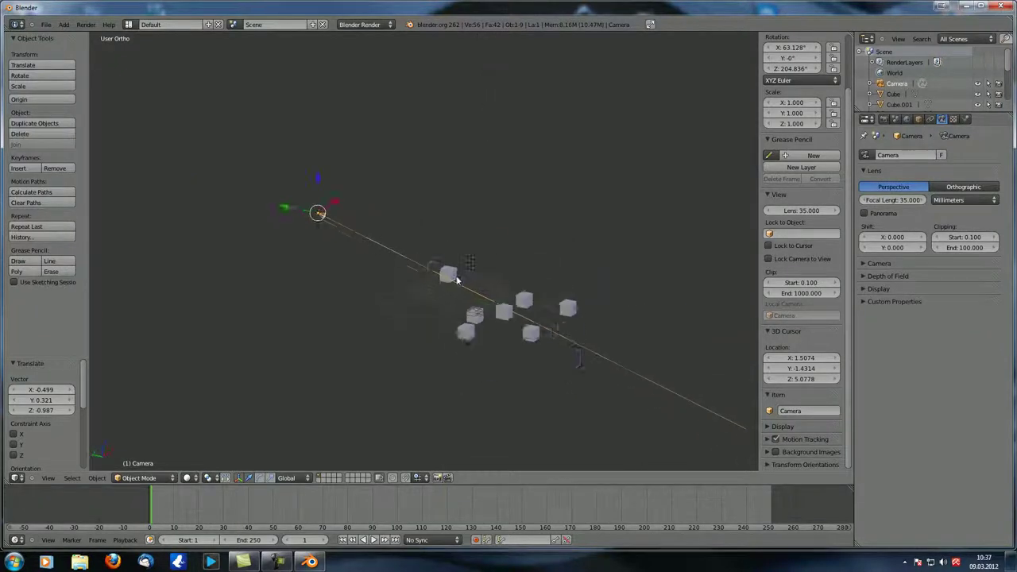
{"action": "scroll", "coordinate": [426, 207], "scroll_direction": "down", "scroll_amount": 3}
{"action": "scroll", "coordinate": [433, 217], "scroll_direction": "up", "scroll_amount": 3}
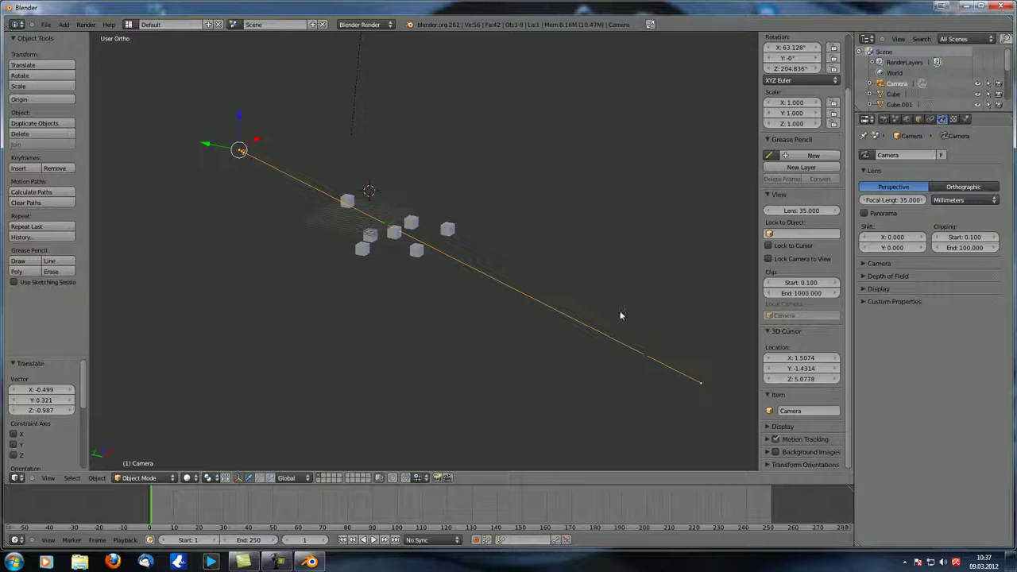
{"action": "scroll", "coordinate": [308, 243], "scroll_direction": "up", "scroll_amount": 3}
{"action": "middle_click_drag", "start_coordinate": [473, 301], "coordinate": [624, 395], "text": "shift"}
{"action": "middle_click_drag", "start_coordinate": [203, 186], "coordinate": [388, 228], "text": "shift"}
{"action": "scroll", "coordinate": [388, 229], "scroll_direction": "up", "scroll_amount": 8}
{"action": "middle_click_drag", "start_coordinate": [497, 94], "coordinate": [477, 228], "text": "shift"}
{"action": "scroll", "coordinate": [478, 228], "scroll_direction": "up", "scroll_amount": 4}
{"action": "scroll", "coordinate": [477, 232], "scroll_direction": "up", "scroll_amount": 5}
{"action": "middle_click_drag", "start_coordinate": [626, 170], "coordinate": [364, 243], "text": "shift"}
{"action": "scroll", "coordinate": [465, 186], "scroll_direction": "up", "scroll_amount": 4}
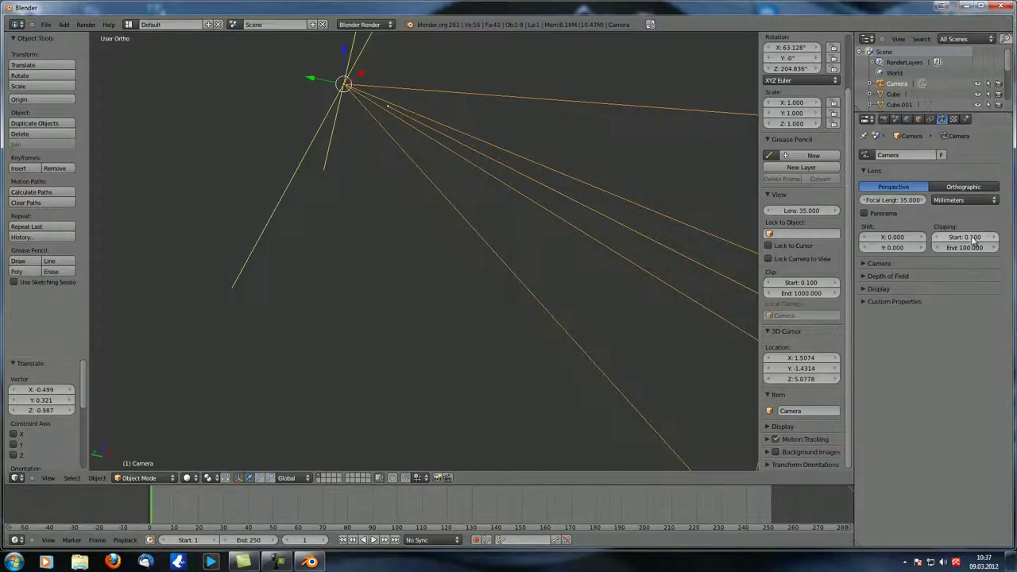
Step: Examine the full clipping limit line in relation to the cubes and its end point
{"action": "scroll", "coordinate": [474, 317], "scroll_direction": "down", "scroll_amount": 16}
{"action": "middle_click_drag", "start_coordinate": [654, 305], "coordinate": [321, 62], "text": "shift"}
{"action": "scroll", "coordinate": [516, 269], "scroll_direction": "down", "scroll_amount": 4}
{"action": "scroll", "coordinate": [572, 302], "scroll_direction": "down", "scroll_amount": 5}
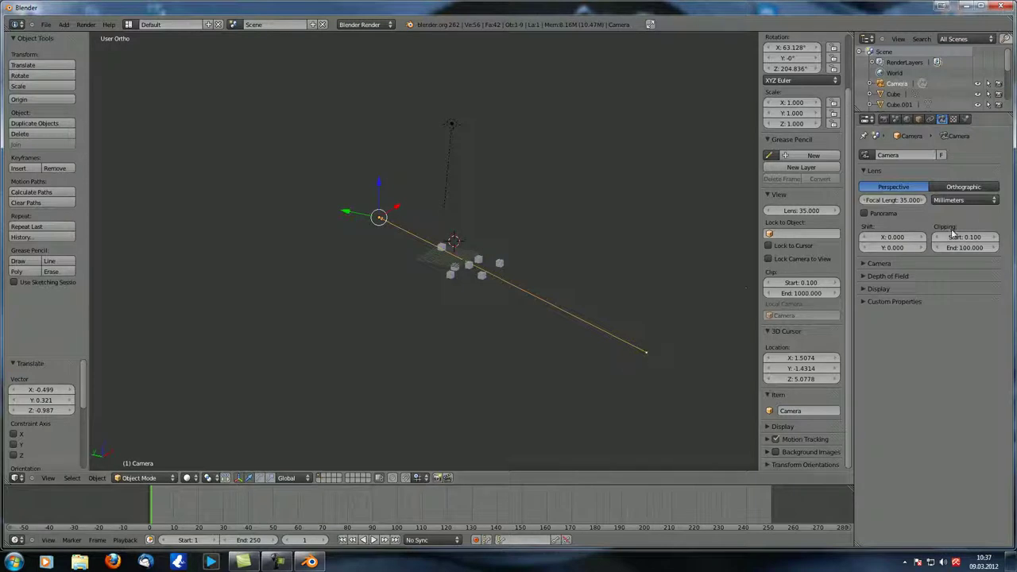
{"action": "scroll", "coordinate": [472, 286], "scroll_direction": "up", "scroll_amount": 6}
{"action": "middle_click_drag", "start_coordinate": [541, 215], "coordinate": [438, 181], "text": "shift"}
{"action": "scroll", "coordinate": [510, 225], "scroll_direction": "down", "scroll_amount": 4}
{"action": "scroll", "coordinate": [509, 227], "scroll_direction": "up", "scroll_amount": 2}
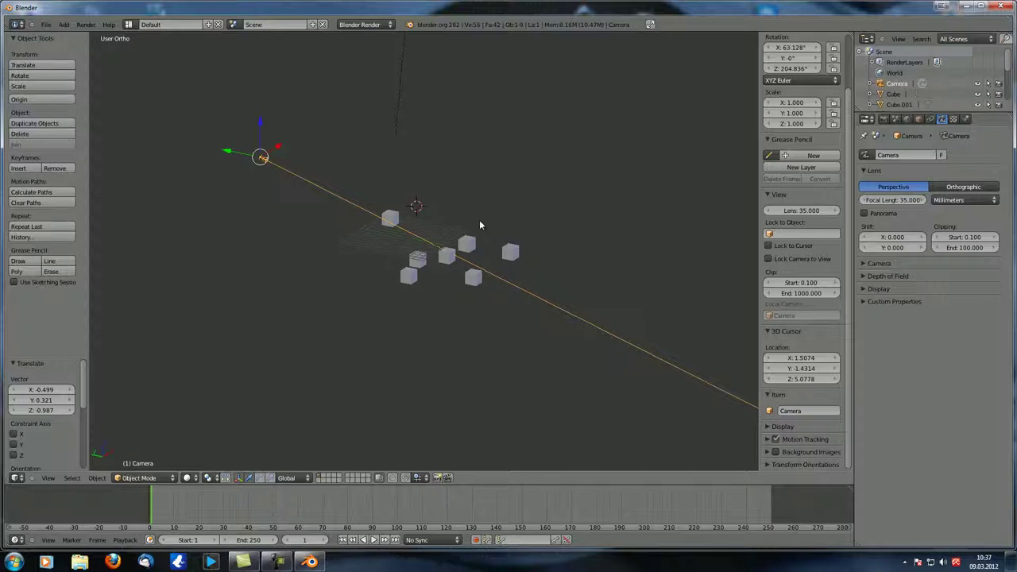
Step: Set the camera's clipping start to 33.54 and end to 37.406 in camera view, and render the image
{"action": "key", "text": "KP_0"}
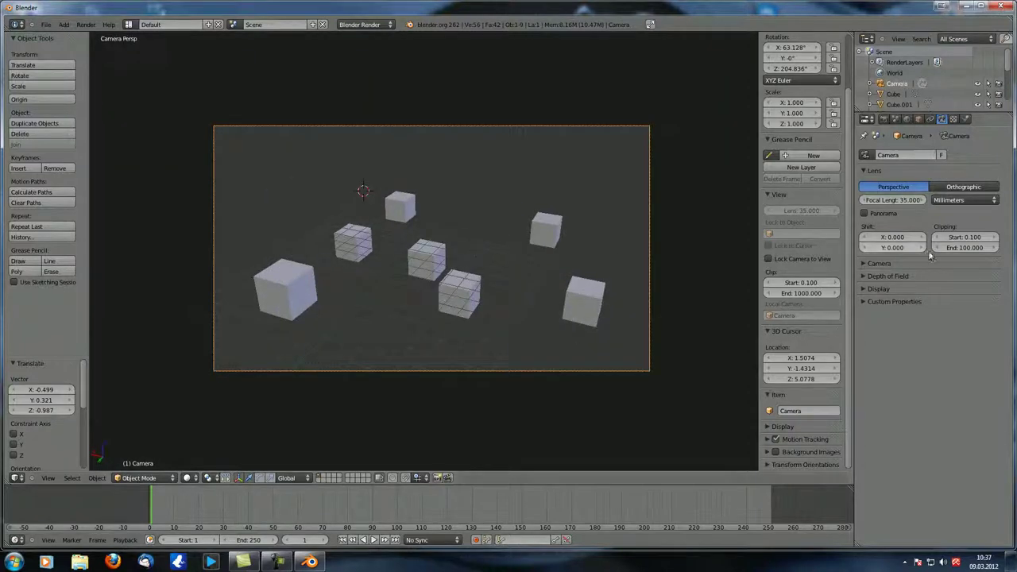
{"action": "mouse_move", "coordinate": [971, 237]}
{"action": "left_mouse_down"}
{"action": "mouse_move", "coordinate": [999, 238]}
{"action": "mouse_move", "coordinate": [941, 248]}
{"action": "mouse_move", "coordinate": [984, 237]}
{"action": "left_mouse_up"}
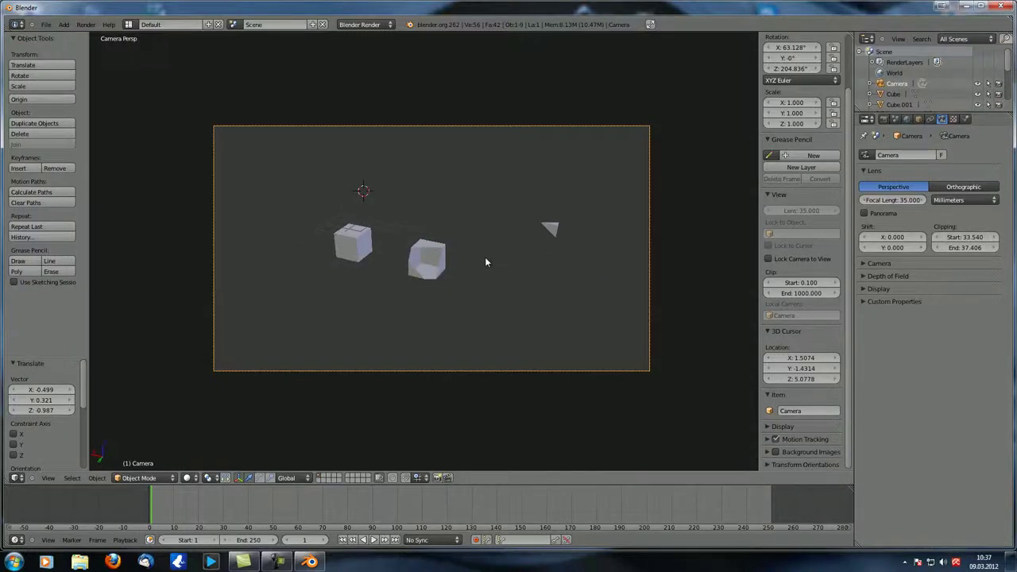
{"action": "key", "text": "F12"}
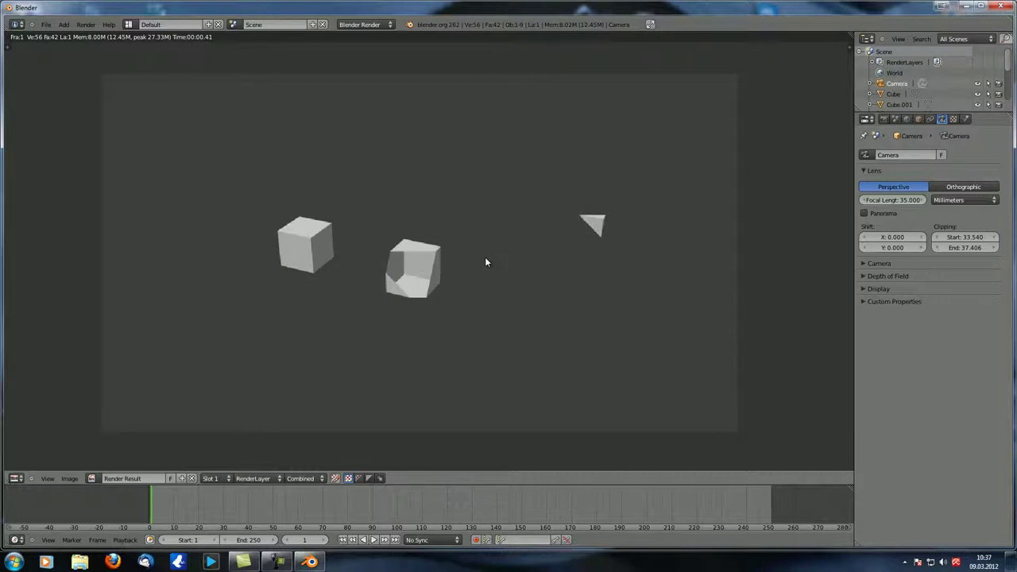
{"action": "key", "text": "Escape"}
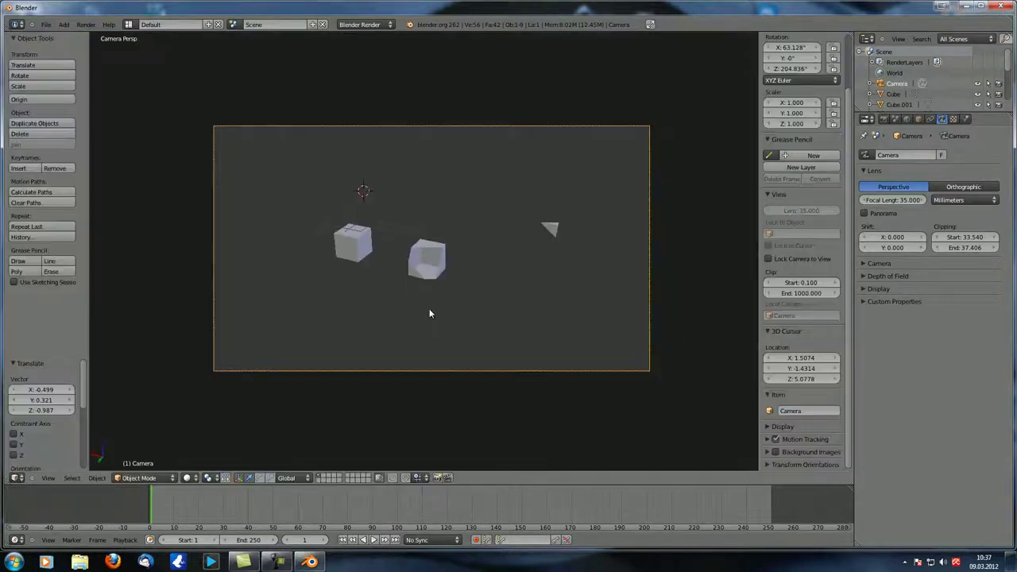
Step: Set the camera's clipping start to 100 and its clipping end to 1
{"action": "left_click", "coordinate": [964, 237]}
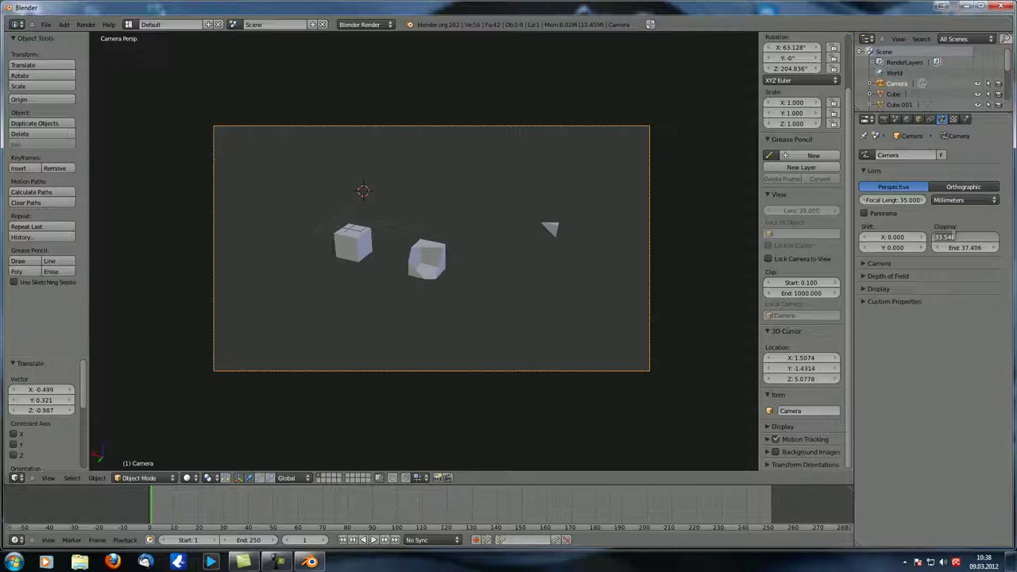
{"action": "type", "text": "100"}
{"action": "key", "text": "Return"}
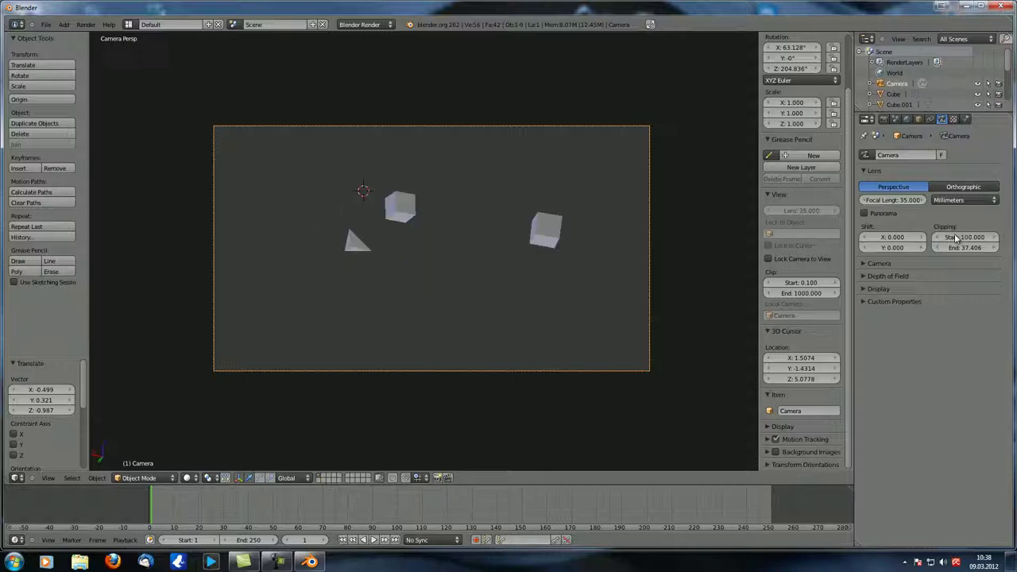
{"action": "left_click", "coordinate": [970, 248]}
{"action": "type", "text": "1000"}
{"action": "key", "text": "Return"}
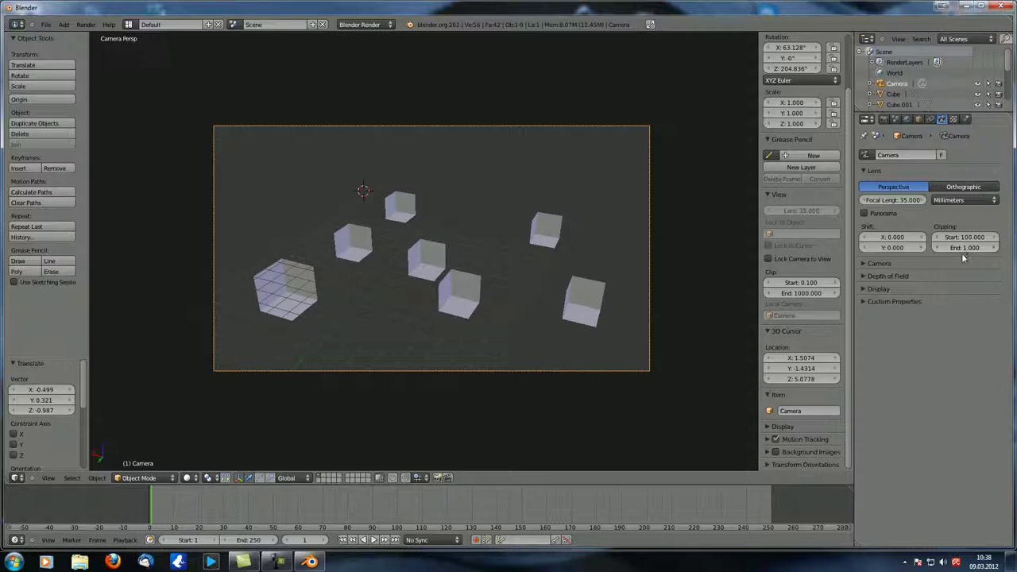
{"action": "left_click", "coordinate": [965, 247]}
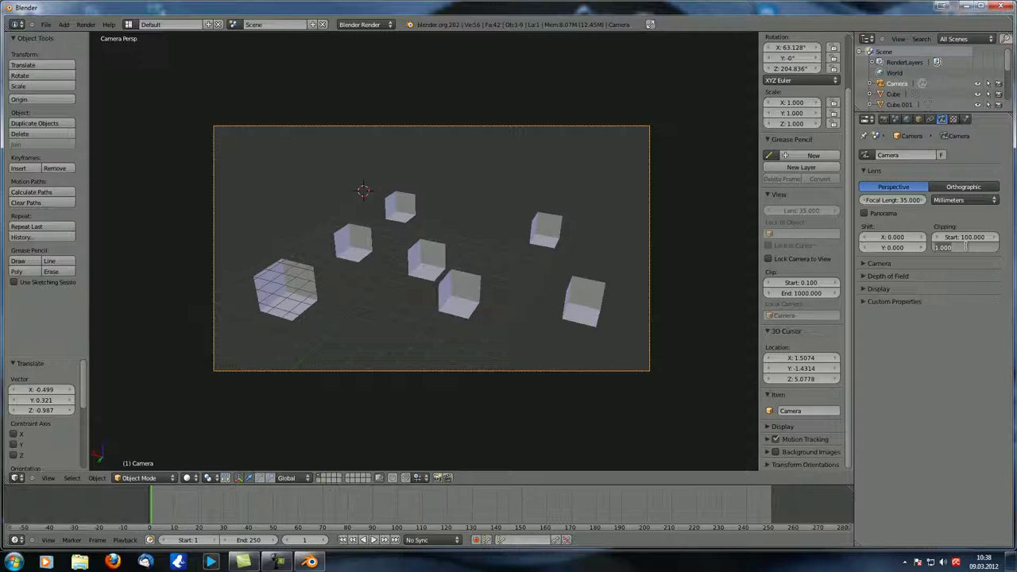
{"action": "type", "text": "0"}
{"action": "key", "text": "Return"}
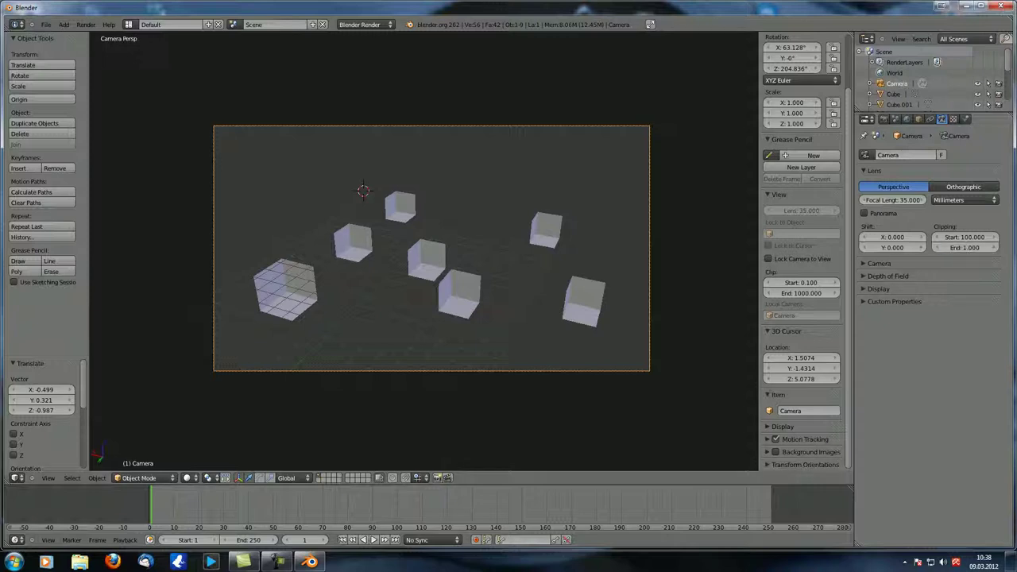
Step: Set the camera's clipping end to 100 and try clipping starts of 0.001 and 0.1
{"action": "left_click_drag", "start_coordinate": [958, 247], "coordinate": [280, 252]}
{"action": "left_click", "coordinate": [965, 248]}
{"action": "type", "text": "1"}
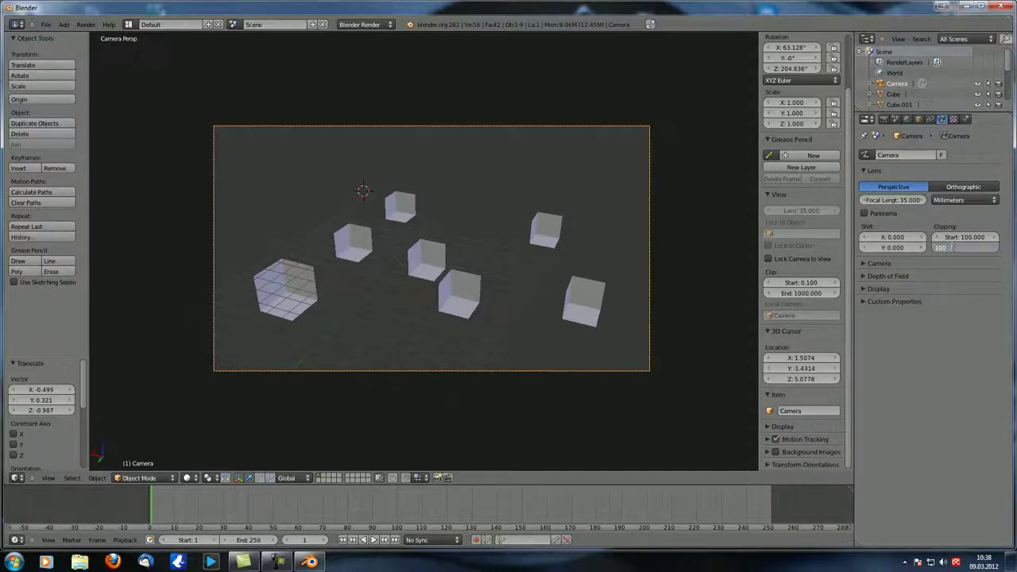
{"action": "key", "text": "Return"}
{"action": "left_click", "coordinate": [964, 236]}
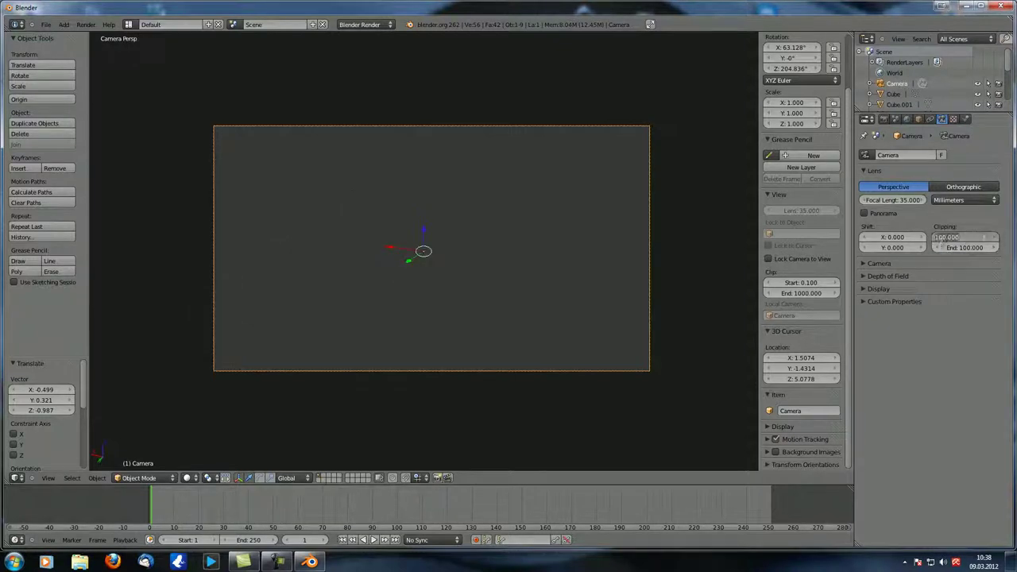
{"action": "type", "text": "0.001"}
{"action": "key", "text": "Return"}
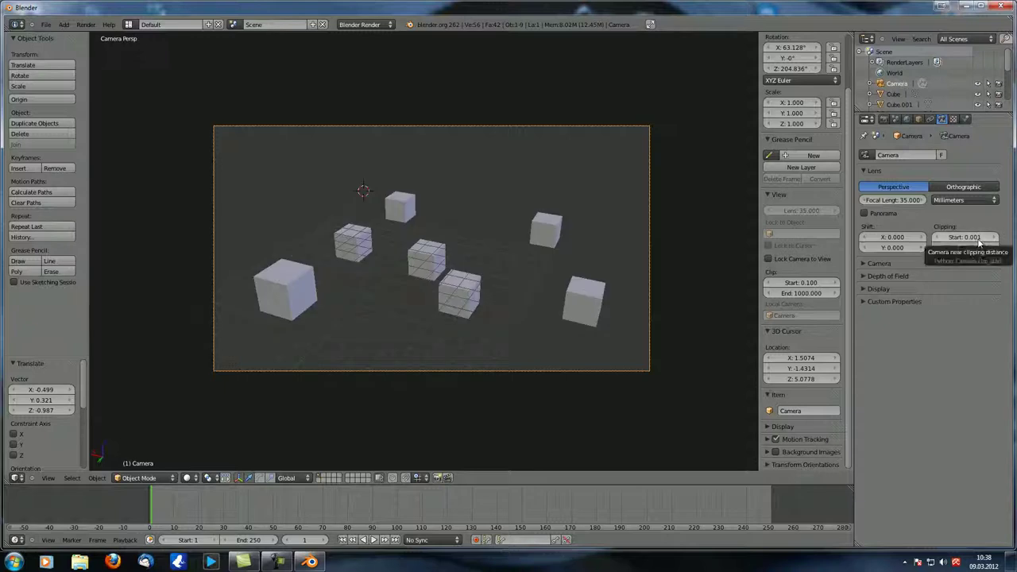
{"action": "left_click", "coordinate": [976, 238]}
{"action": "type", "text": "0.1"}
{"action": "key", "text": "Return"}
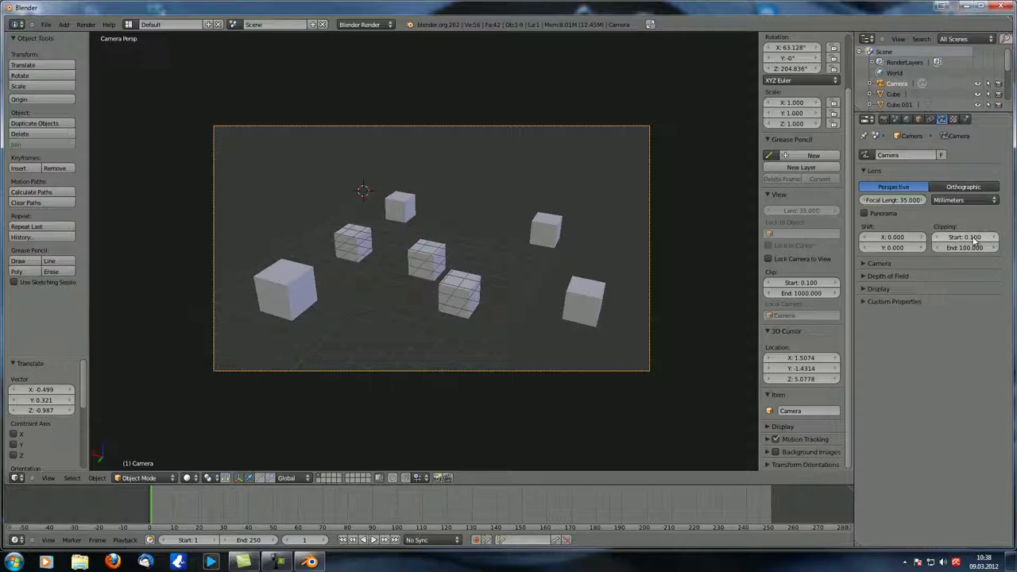
Step: Render the image with a clipping start of 0.001 and again with 0.1 for comparison
{"action": "left_click_drag", "start_coordinate": [969, 236], "coordinate": [873, 239]}
{"action": "key", "text": "F12"}
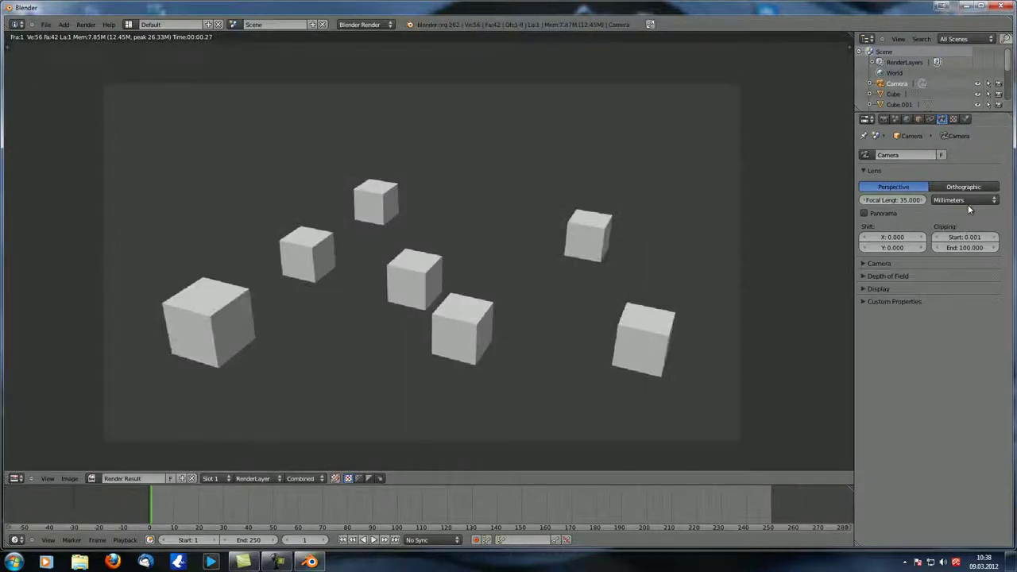
{"action": "left_click", "coordinate": [959, 237]}
{"action": "type", "text": "0.1"}
{"action": "key", "text": "Return"}
{"action": "key", "text": "F12"}
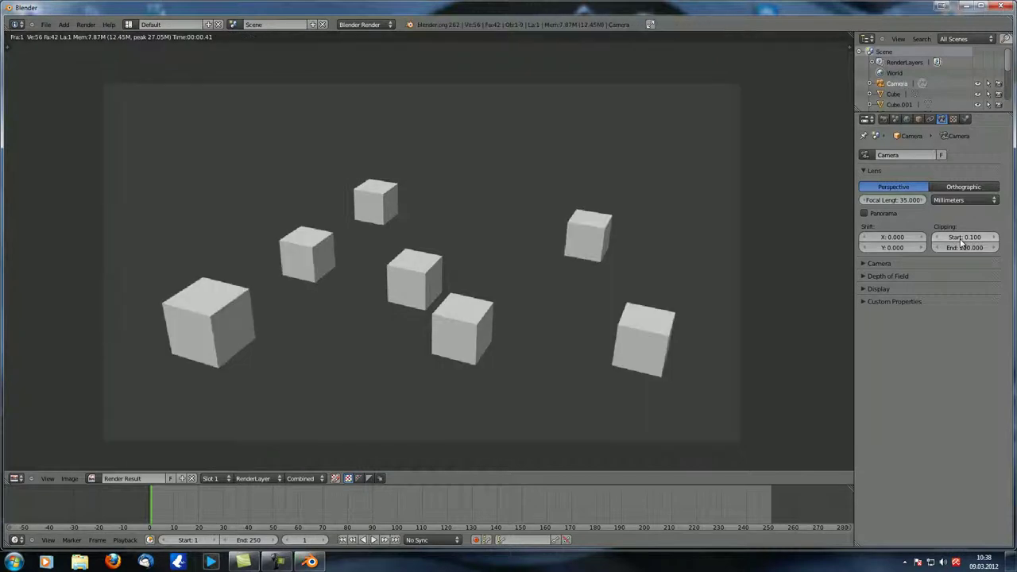
Step: Set the clipping start to 0.001 and render the image once more
{"action": "left_click", "coordinate": [960, 239]}
{"action": "type", "text": "0.001"}
{"action": "key", "text": "Return"}
{"action": "key", "text": "F12"}
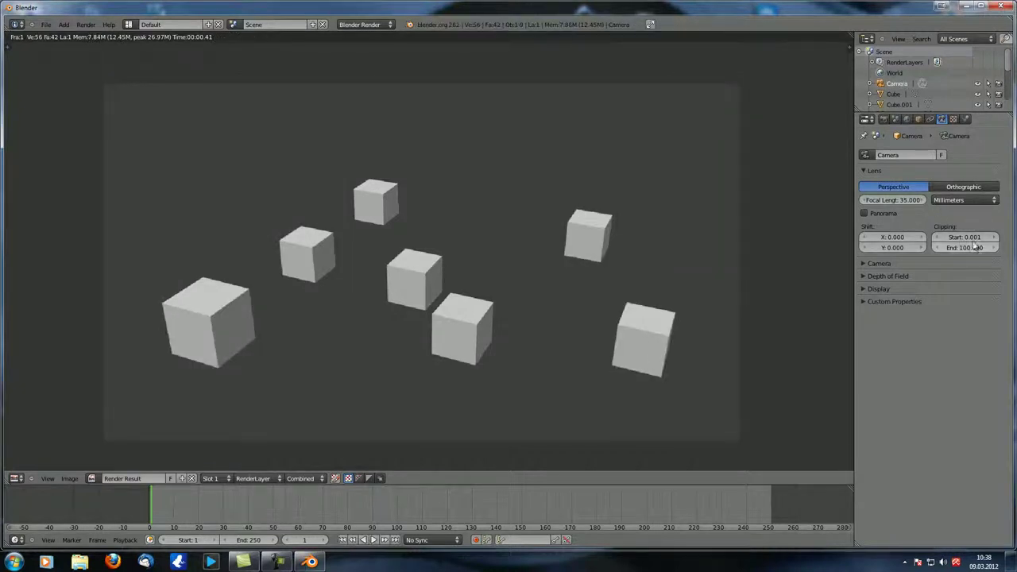
Step: Set the clipping start to 0.1 and leave the render result for the camera view
{"action": "left_click", "coordinate": [967, 239]}
{"action": "key", "text": "BackSpace"}
{"action": "type", "text": "0.1"}
{"action": "key", "text": "Return"}
{"action": "middle_click_drag", "start_coordinate": [607, 273], "coordinate": [593, 268]}
{"action": "key", "text": "Escape"}
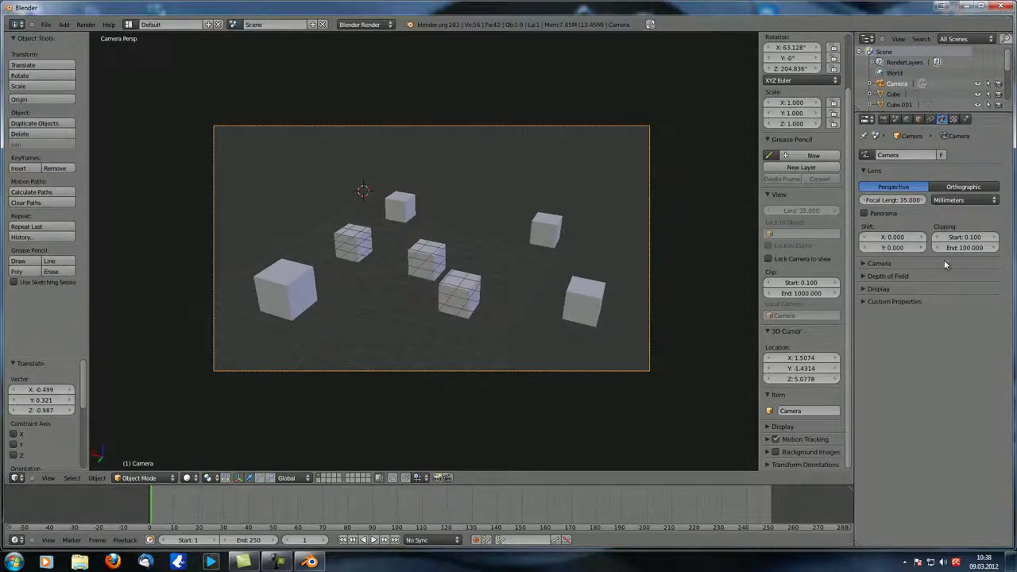
Step: Collapse the Lens settings, expand the Camera settings and examine the list of available camera presets
{"action": "left_click", "coordinate": [863, 172]}
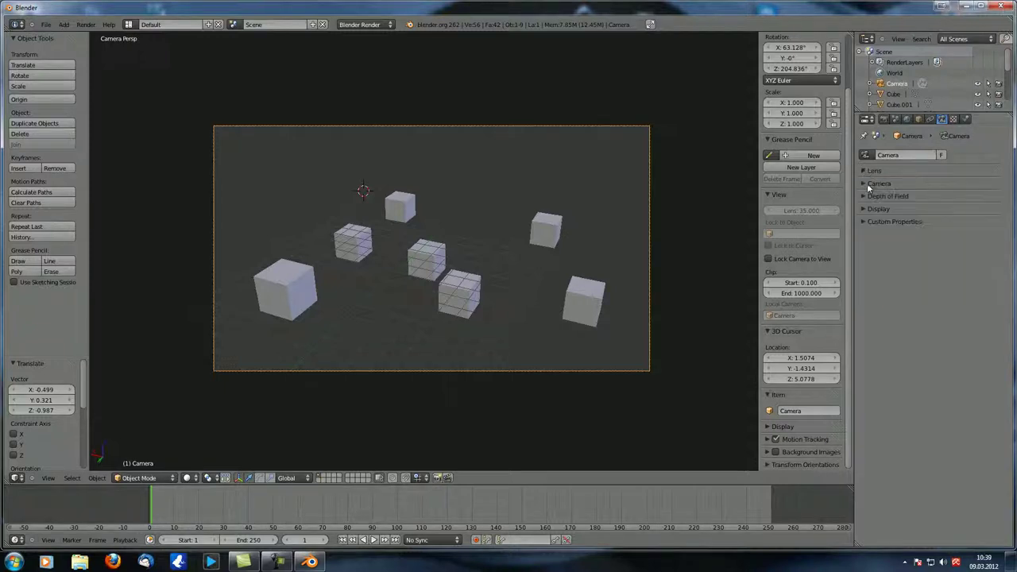
{"action": "left_click", "coordinate": [864, 184]}
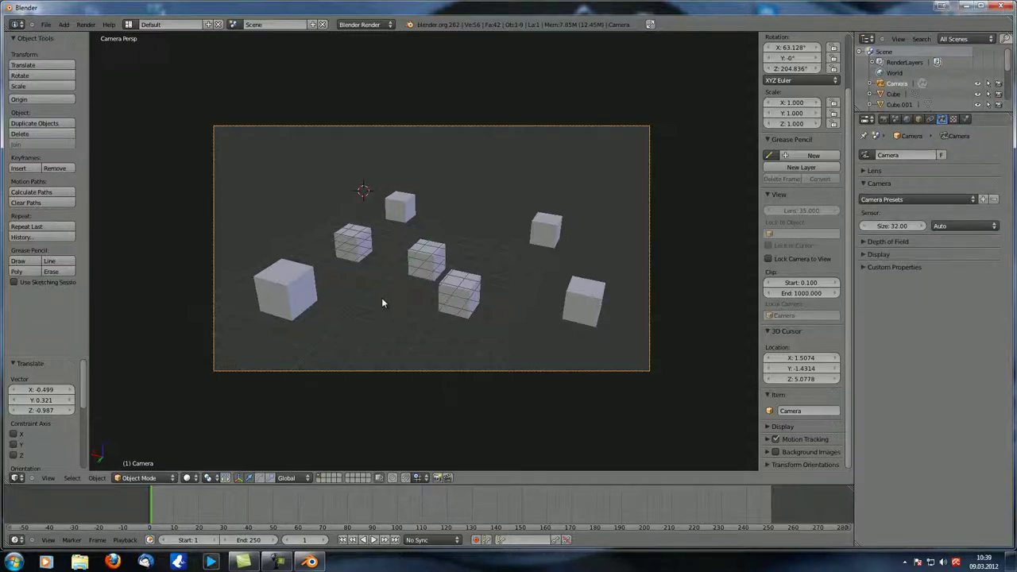
{"action": "scroll", "coordinate": [382, 298], "scroll_direction": "up", "scroll_amount": 1}
{"action": "middle_click_drag", "start_coordinate": [389, 294], "coordinate": [411, 293], "text": "shift"}
{"action": "scroll", "coordinate": [390, 286], "scroll_direction": "up", "scroll_amount": 1}
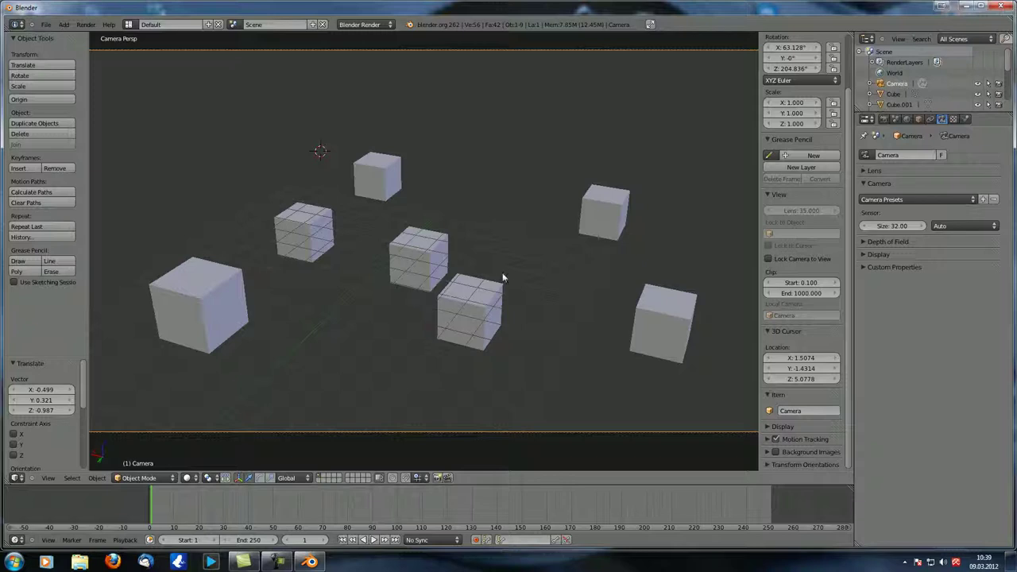
{"action": "left_click", "coordinate": [913, 200]}
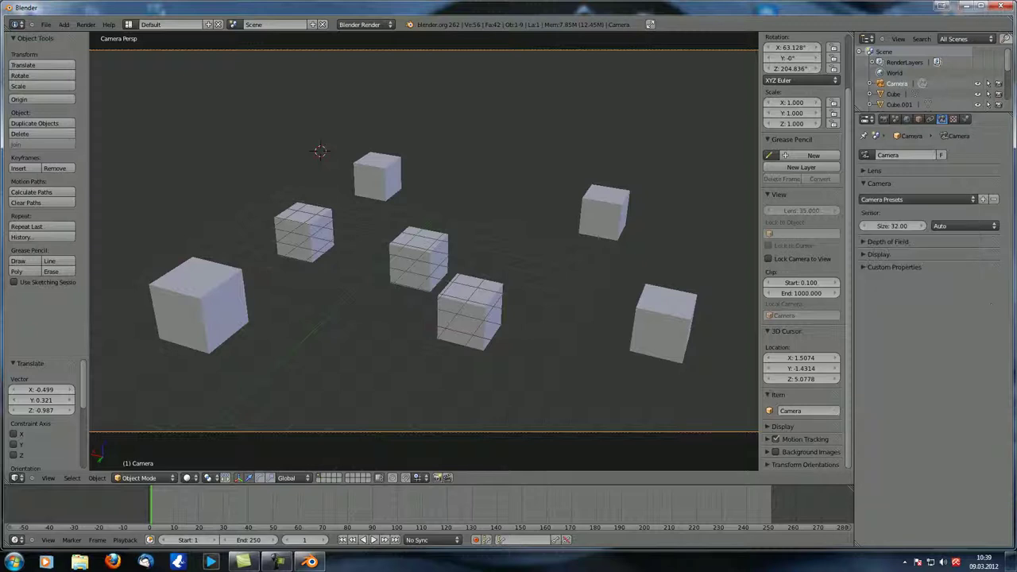
Step: Try the Canon 1D camera preset and replace it with the Canon 5D preset
{"action": "left_click", "coordinate": [926, 203]}
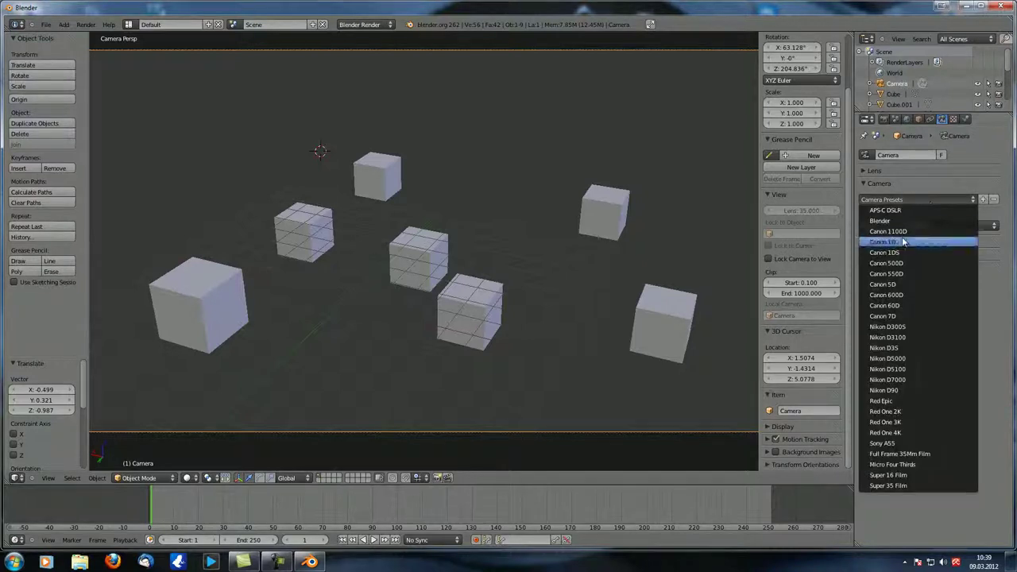
{"action": "left_click", "coordinate": [906, 243]}
{"action": "left_click", "coordinate": [917, 198]}
{"action": "left_click", "coordinate": [905, 286]}
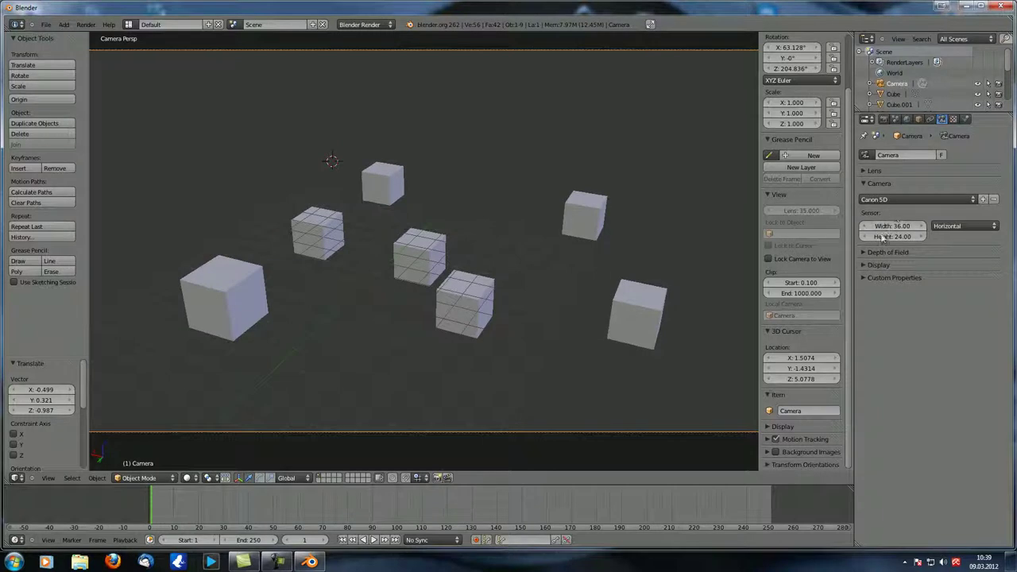
Step: Review the Sensor Fit options of the Canon 5D preset, keeping Horizontal
{"action": "left_click", "coordinate": [962, 226]}
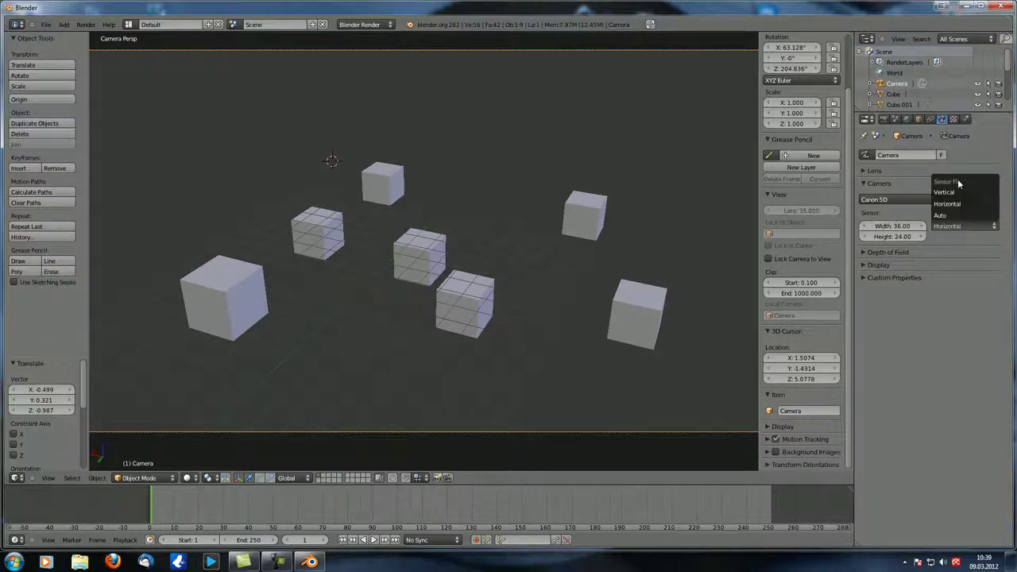
{"action": "left_click", "coordinate": [947, 204]}
{"action": "left_click", "coordinate": [933, 200]}
{"action": "left_click", "coordinate": [934, 200]}
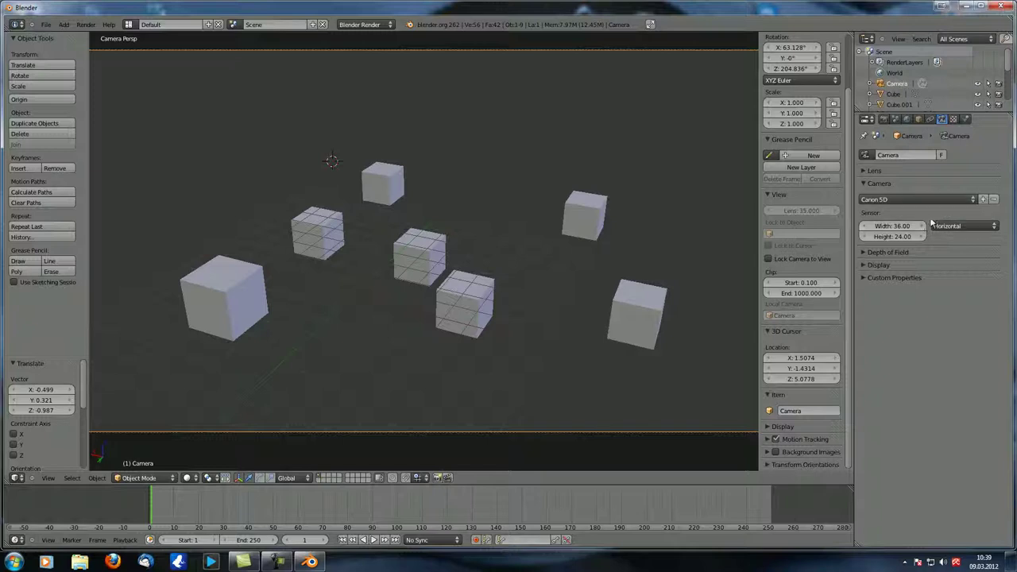
{"action": "left_click", "coordinate": [959, 226]}
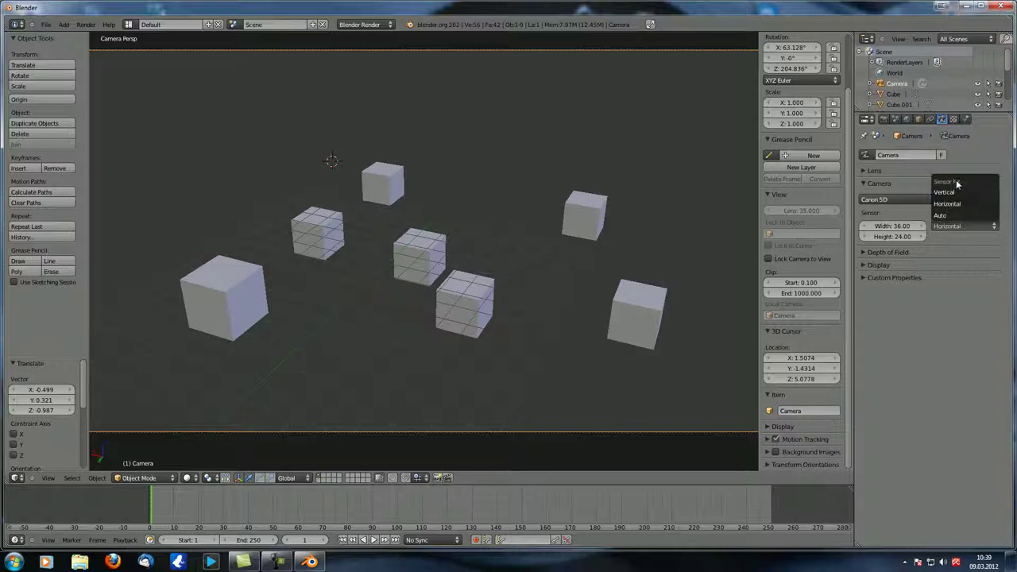
{"action": "left_click", "coordinate": [946, 203]}
Step: Apply the Blender camera preset and check its sensor fit options and the Lens settings
{"action": "left_click", "coordinate": [916, 199]}
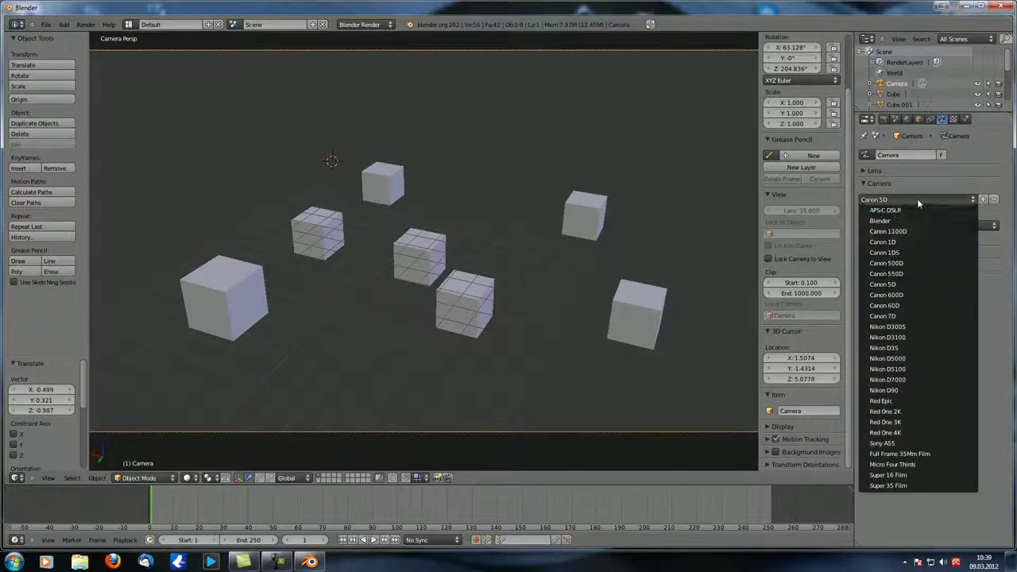
{"action": "left_click", "coordinate": [903, 211]}
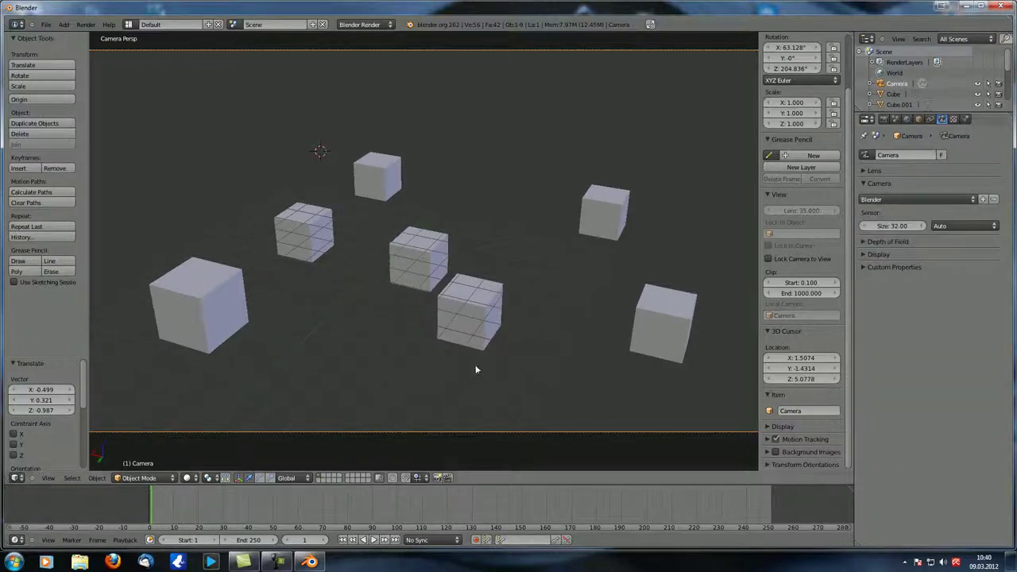
{"action": "scroll", "coordinate": [479, 323], "scroll_direction": "down", "scroll_amount": 3}
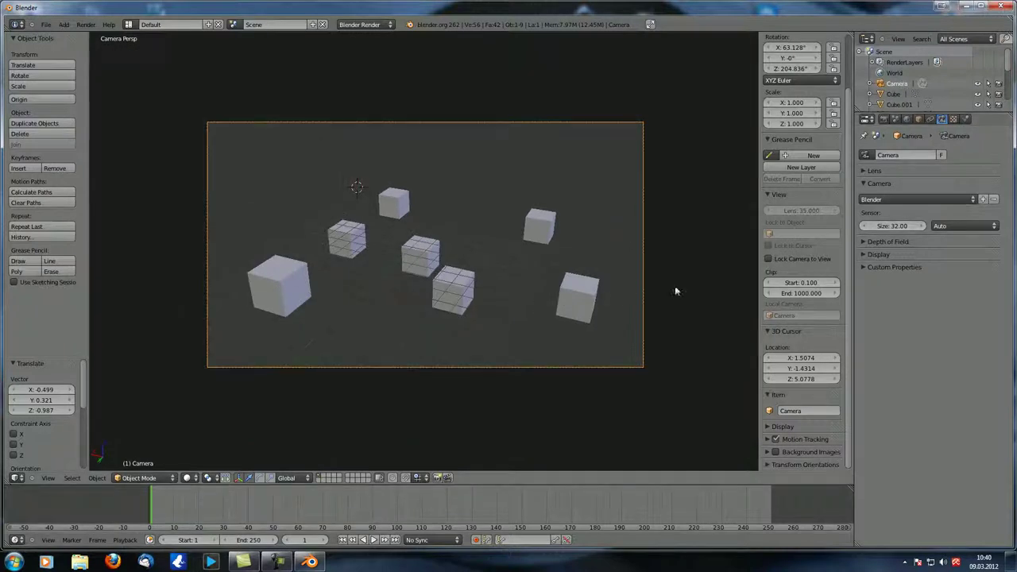
{"action": "left_click", "coordinate": [947, 227]}
{"action": "scroll", "coordinate": [423, 297], "scroll_direction": "up", "scroll_amount": 1}
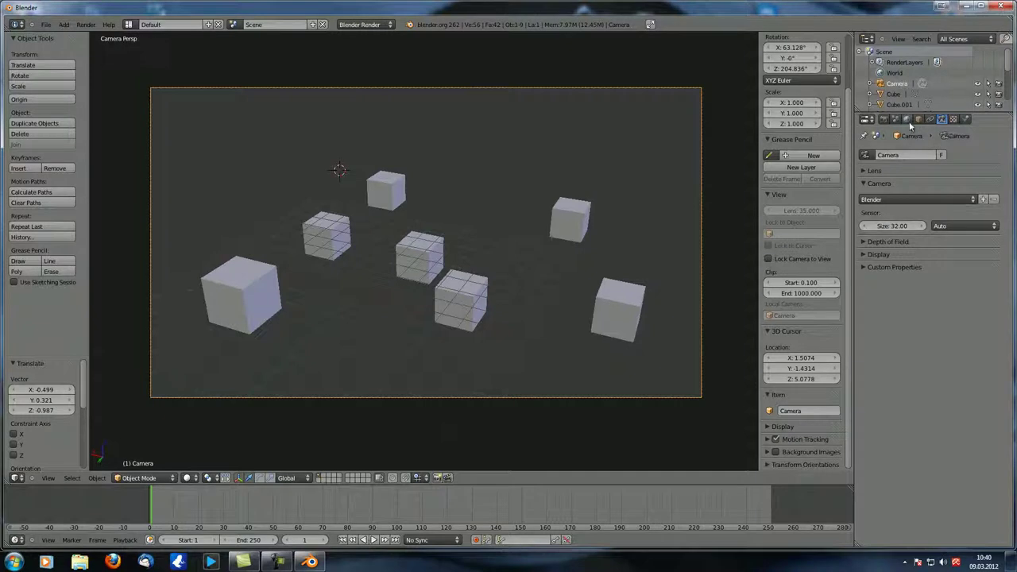
{"action": "left_click", "coordinate": [875, 171]}
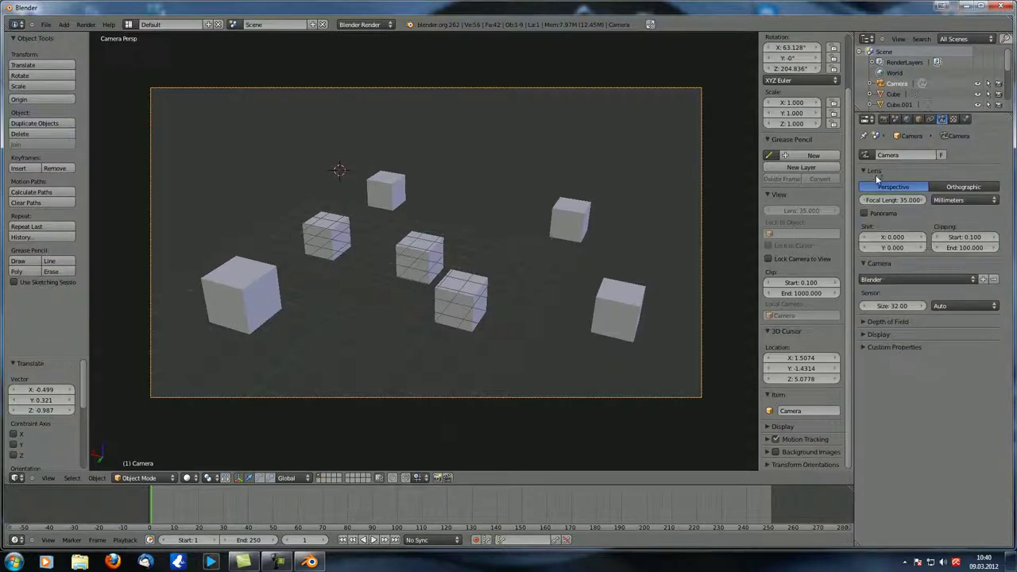
{"action": "left_click", "coordinate": [863, 171]}
Step: Try a sensor size of 35.10 and reset it to 32
{"action": "left_click_drag", "start_coordinate": [876, 231], "coordinate": [802, 240]}
{"action": "left_click", "coordinate": [897, 227]}
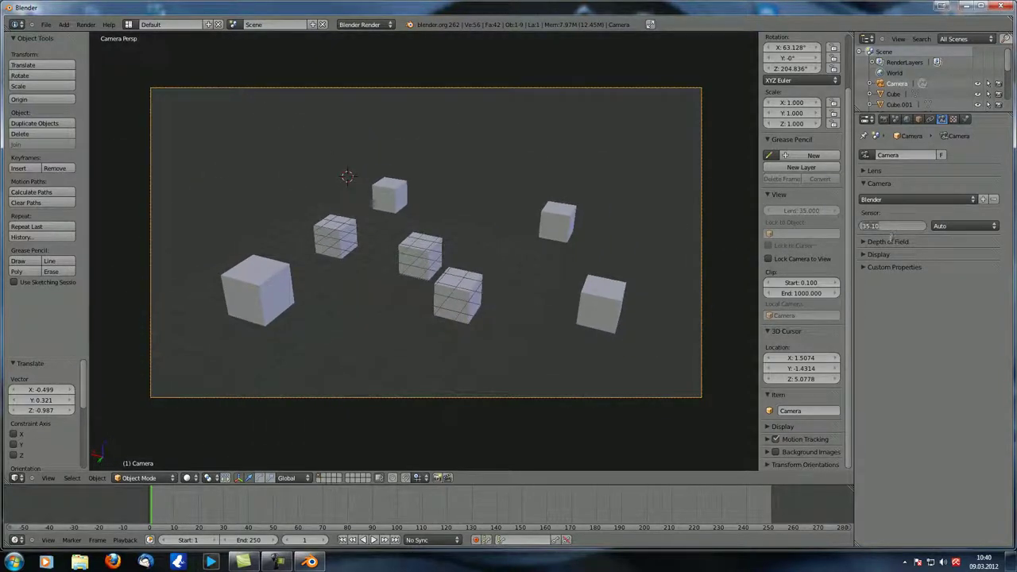
{"action": "type", "text": "32"}
{"action": "key", "text": "Return"}
Step: Apply the Canon 5D camera preset and keep its sensor fit on Horizontal
{"action": "left_click", "coordinate": [932, 202]}
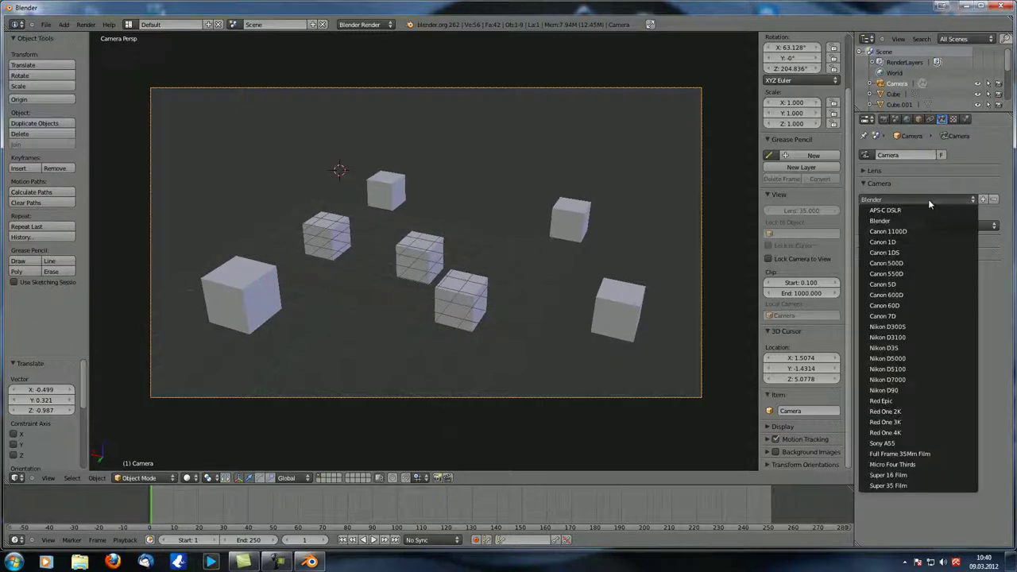
{"action": "left_click", "coordinate": [911, 290]}
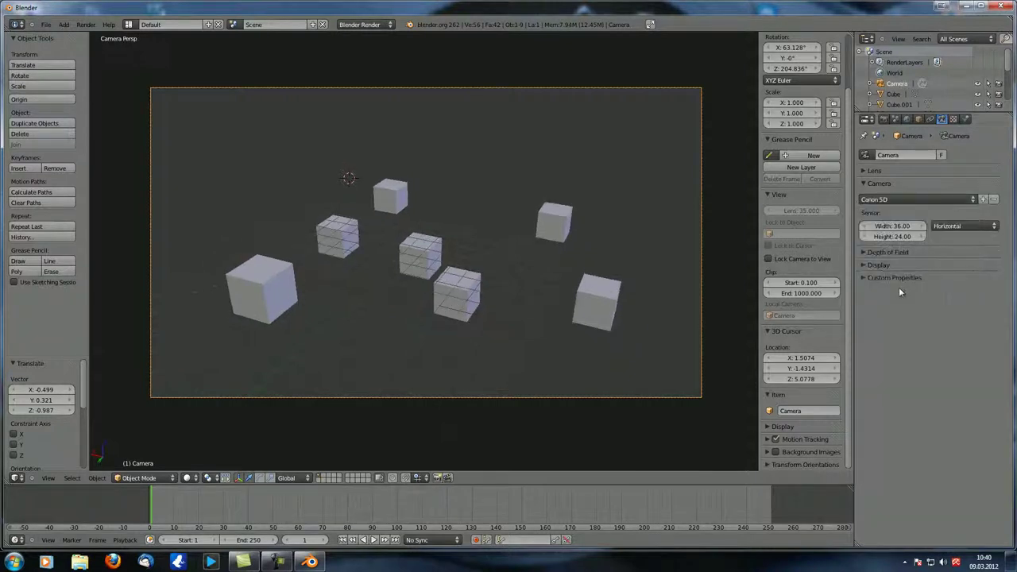
{"action": "scroll", "coordinate": [354, 300], "scroll_direction": "up", "scroll_amount": 2}
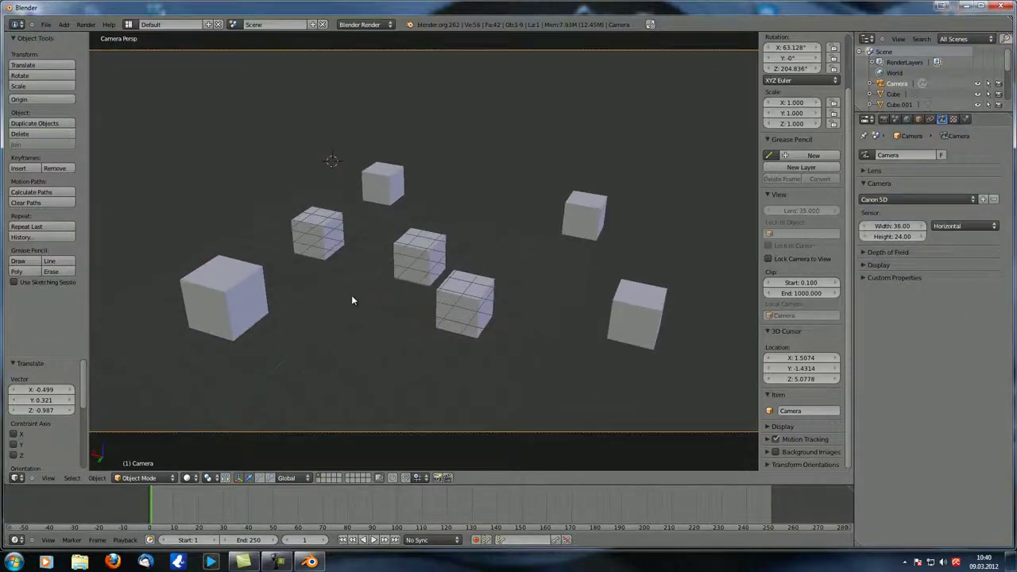
{"action": "left_click", "coordinate": [953, 226]}
{"action": "left_click", "coordinate": [958, 203]}
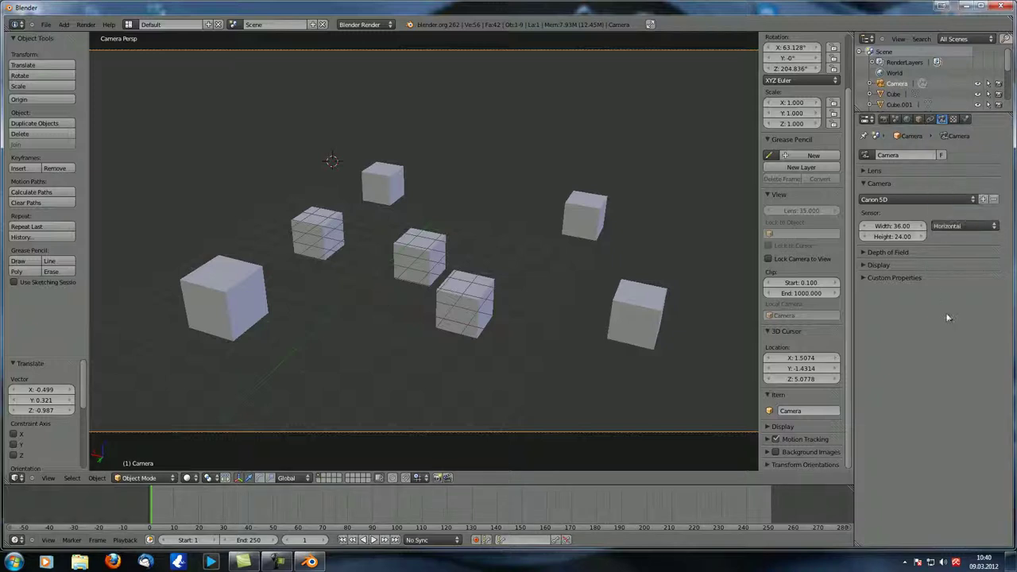
Step: Change the sensor width to 45.11 and height to 10.88, and set the sensor fit to Vertical
{"action": "left_click_drag", "start_coordinate": [887, 229], "coordinate": [920, 226]}
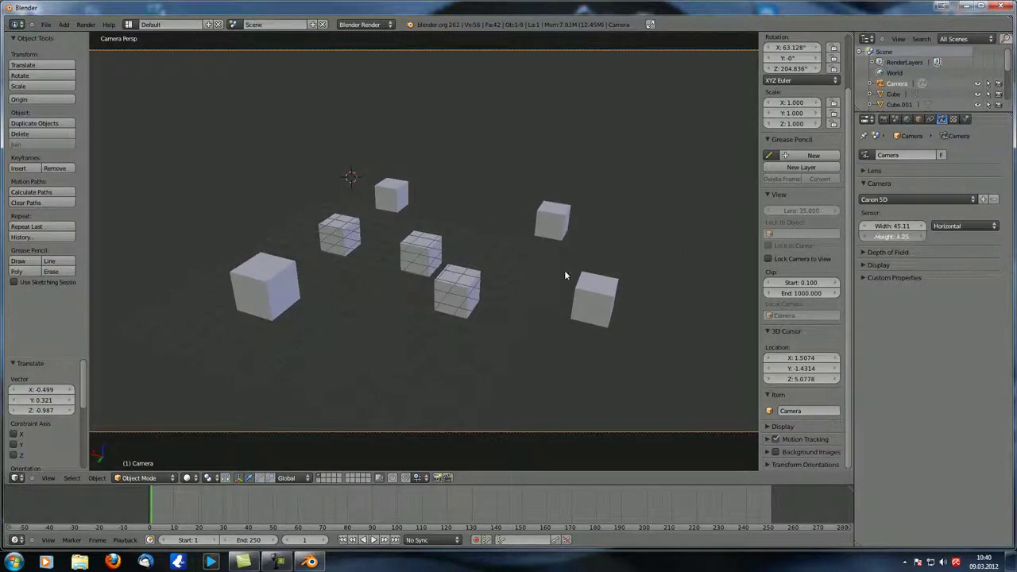
{"action": "left_click", "coordinate": [946, 225]}
{"action": "left_click", "coordinate": [967, 229]}
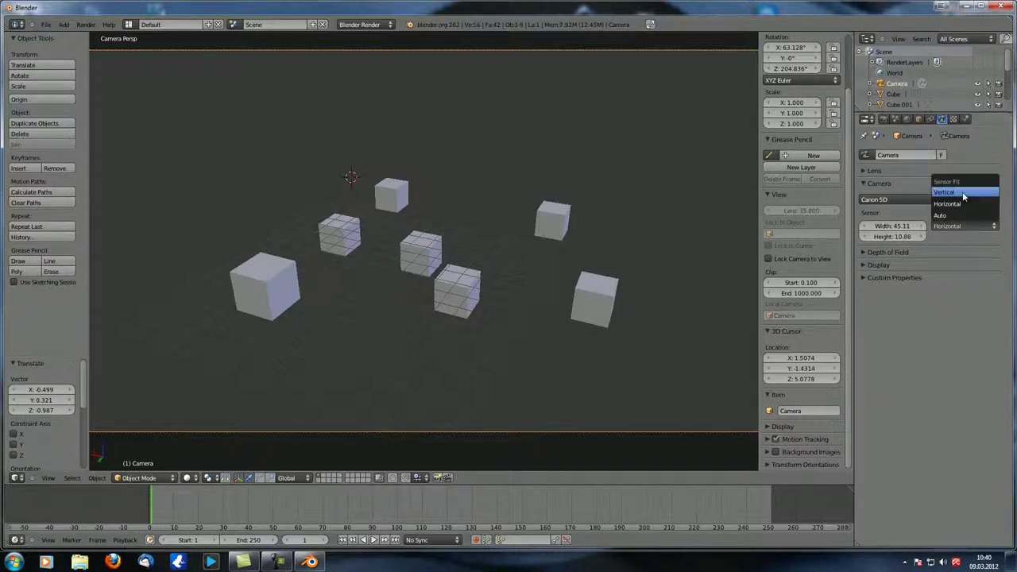
{"action": "left_click", "coordinate": [963, 195]}
{"action": "scroll", "coordinate": [606, 282], "scroll_direction": "down", "scroll_amount": 3}
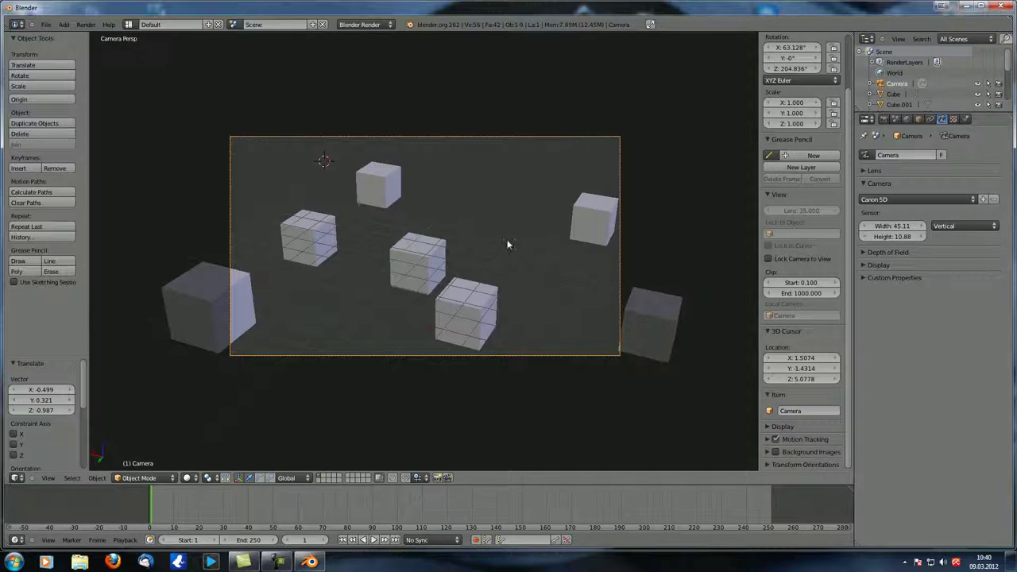
Step: Set the camera's sensor width to 49.83 and height to 19.90 with the Vertical fit
{"action": "scroll", "coordinate": [480, 241], "scroll_direction": "up", "scroll_amount": 2}
{"action": "middle_click_drag", "start_coordinate": [488, 260], "coordinate": [492, 232], "text": "shift"}
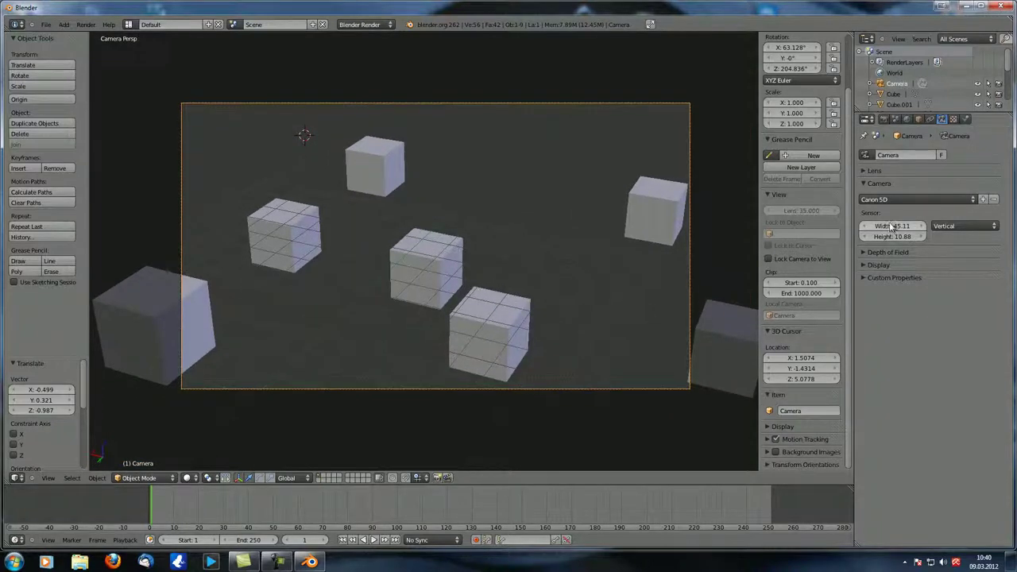
{"action": "mouse_move", "coordinate": [890, 237]}
{"action": "left_mouse_down"}
{"action": "mouse_move", "coordinate": [912, 241]}
{"action": "mouse_move", "coordinate": [919, 230]}
{"action": "mouse_move", "coordinate": [889, 230]}
{"action": "left_mouse_up"}
{"action": "left_click", "coordinate": [890, 227]}
{"action": "left_click", "coordinate": [957, 244]}
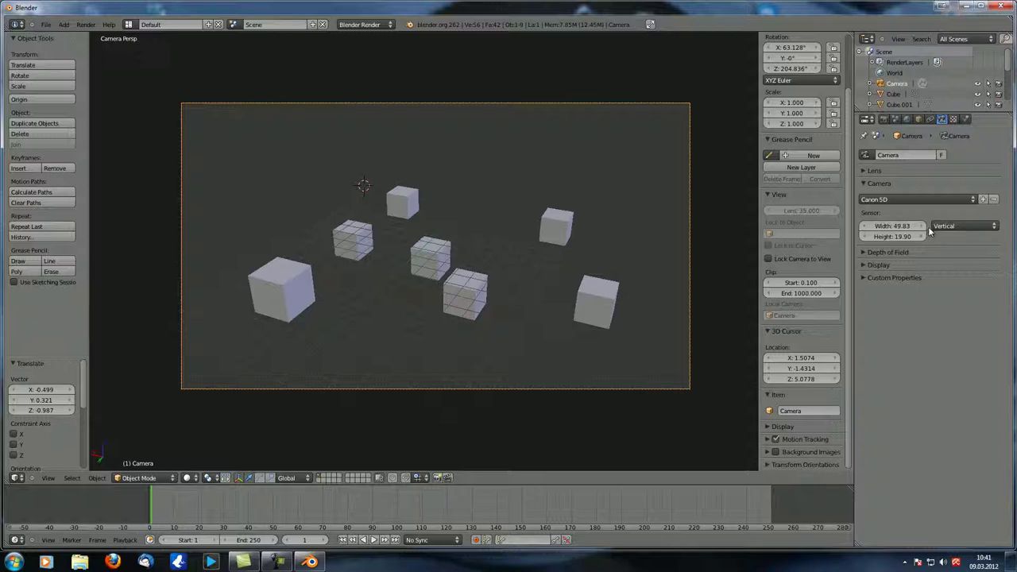
{"action": "scroll", "coordinate": [489, 261], "scroll_direction": "up", "scroll_amount": 3}
{"action": "scroll", "coordinate": [677, 261], "scroll_direction": "down", "scroll_amount": 1}
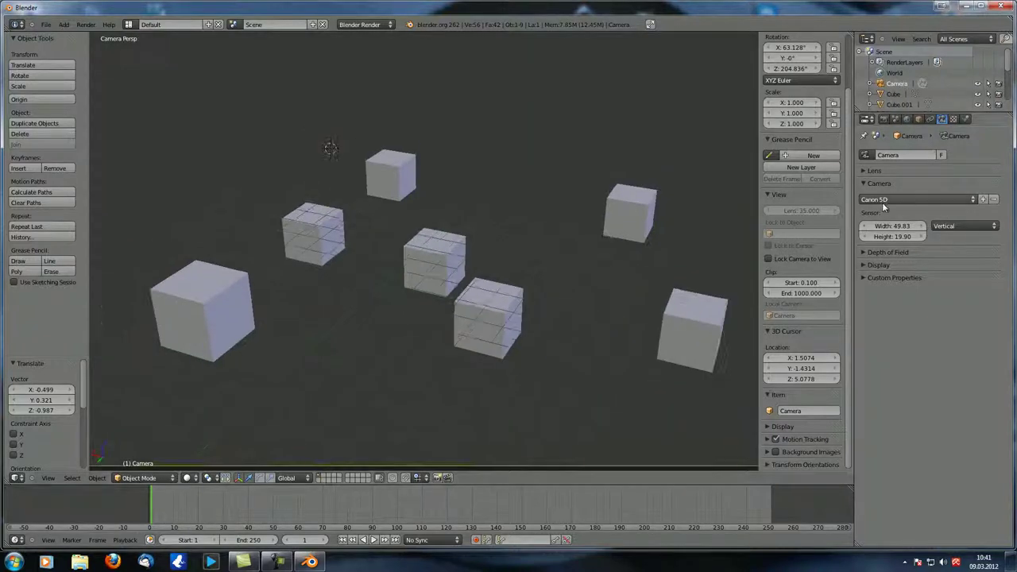
Step: Collapse the camera preset and sensor settings and expand the Depth of Field settings
{"action": "left_click", "coordinate": [864, 184]}
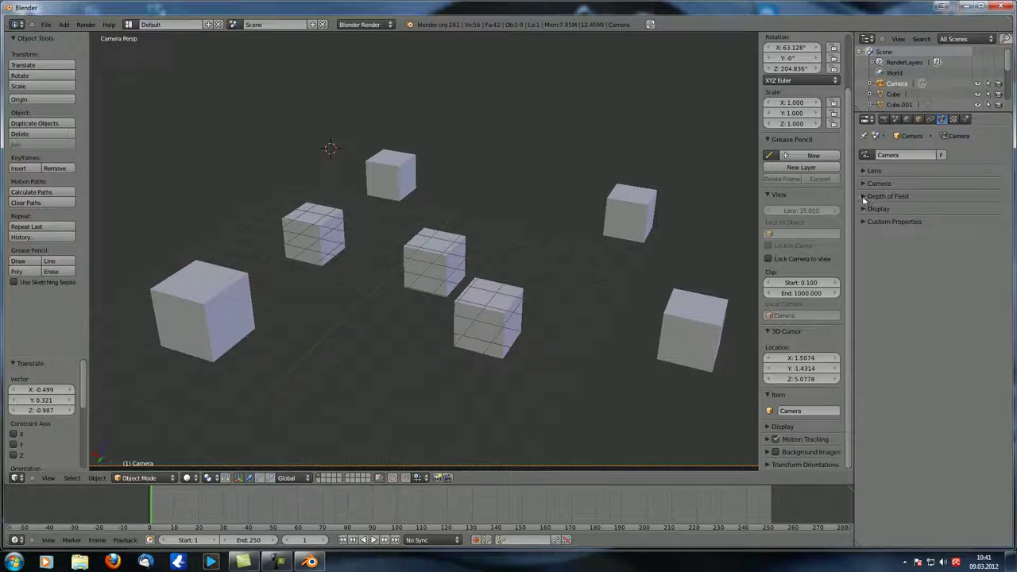
{"action": "left_click", "coordinate": [865, 197]}
{"action": "scroll", "coordinate": [475, 283], "scroll_direction": "down", "scroll_amount": 3}
{"action": "scroll", "coordinate": [478, 281], "scroll_direction": "up", "scroll_amount": 2}
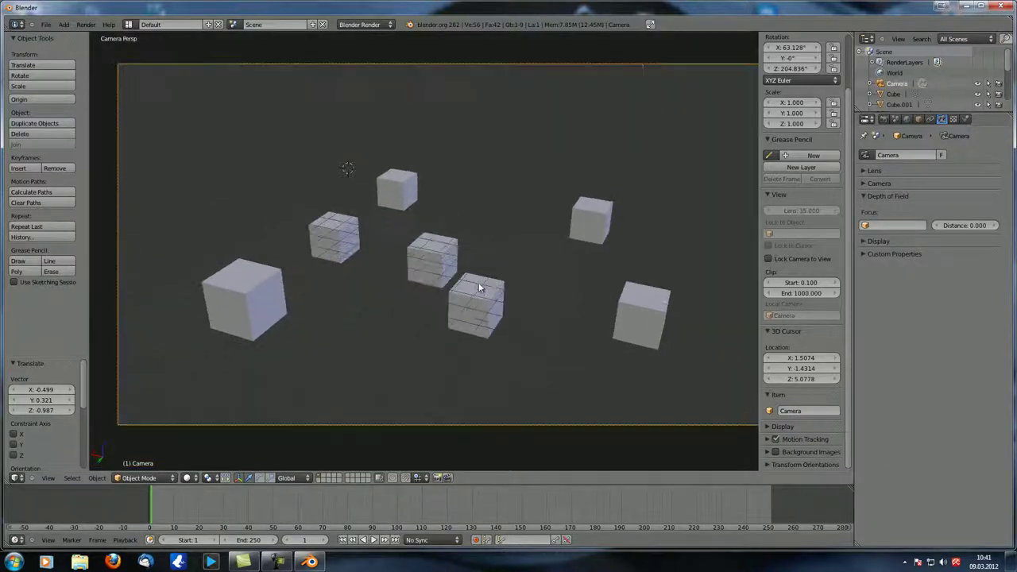
{"action": "scroll", "coordinate": [517, 278], "scroll_direction": "down", "scroll_amount": 1}
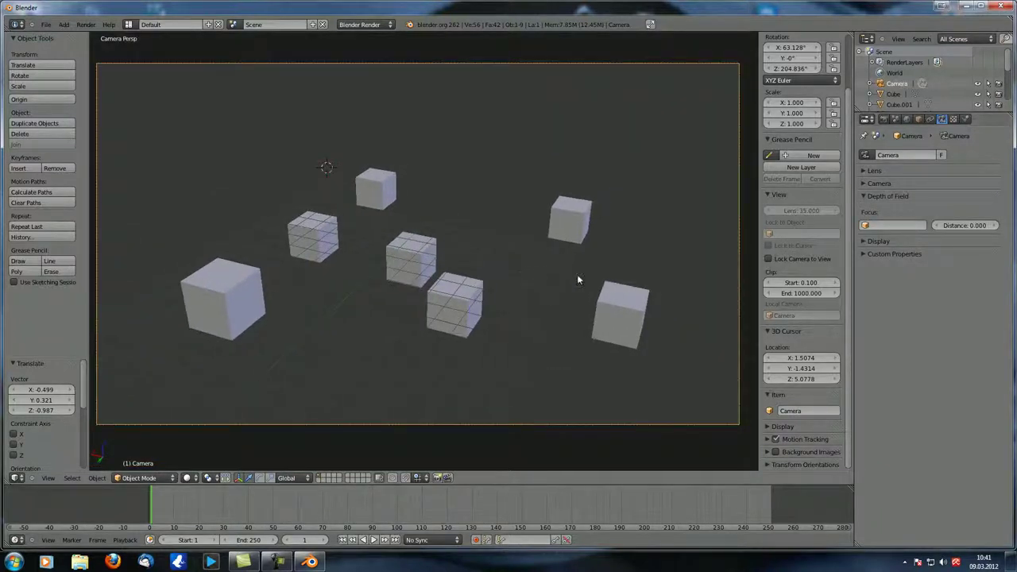
Step: Reopen the preset and sensor settings and apply the Blender camera preset
{"action": "left_click", "coordinate": [878, 184]}
{"action": "left_click", "coordinate": [919, 199]}
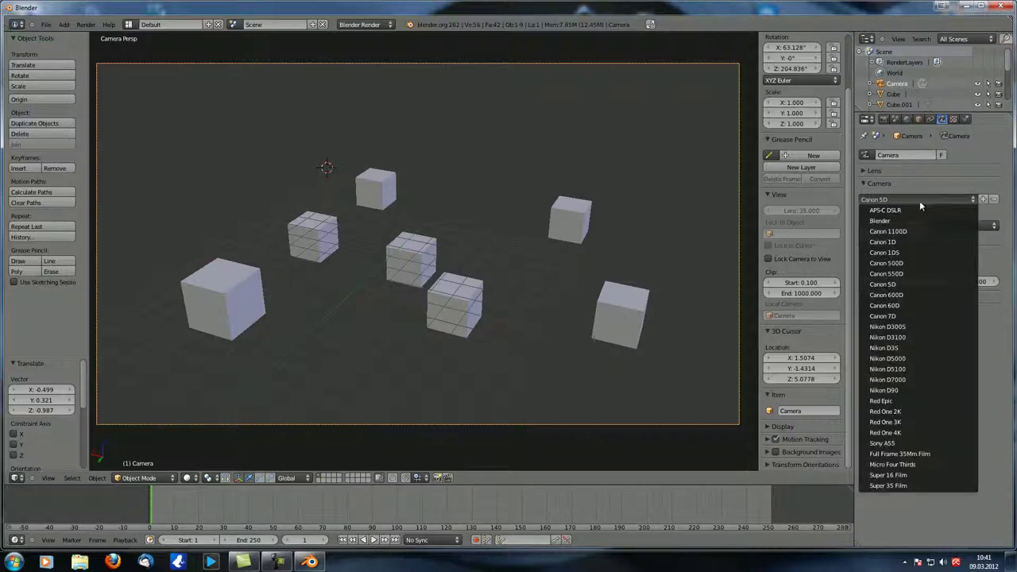
{"action": "left_click", "coordinate": [878, 220]}
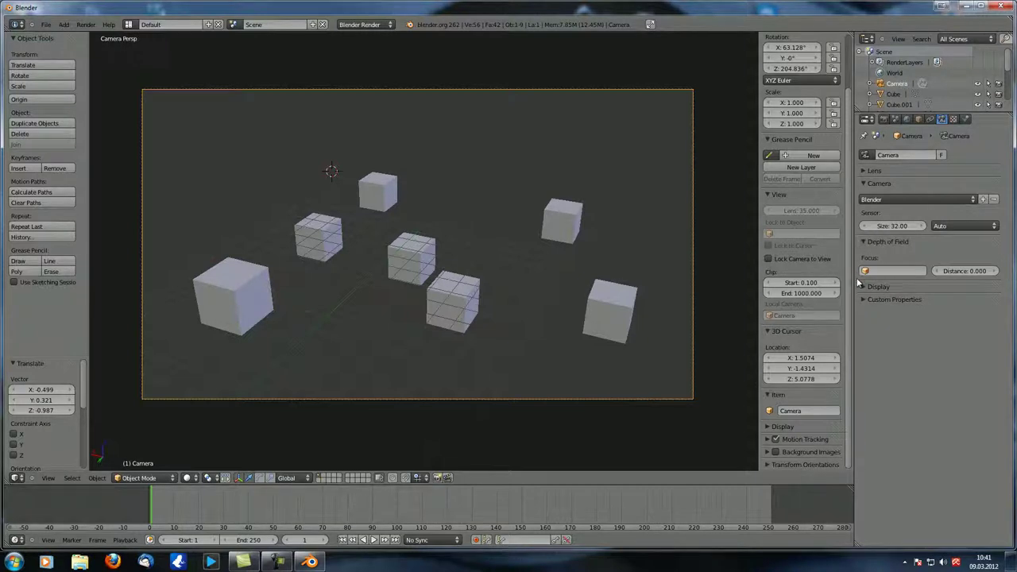
Step: Leave the camera view for an outside view of the camera and cubes, and expand the Lens settings
{"action": "scroll", "coordinate": [365, 261], "scroll_direction": "down", "scroll_amount": 4}
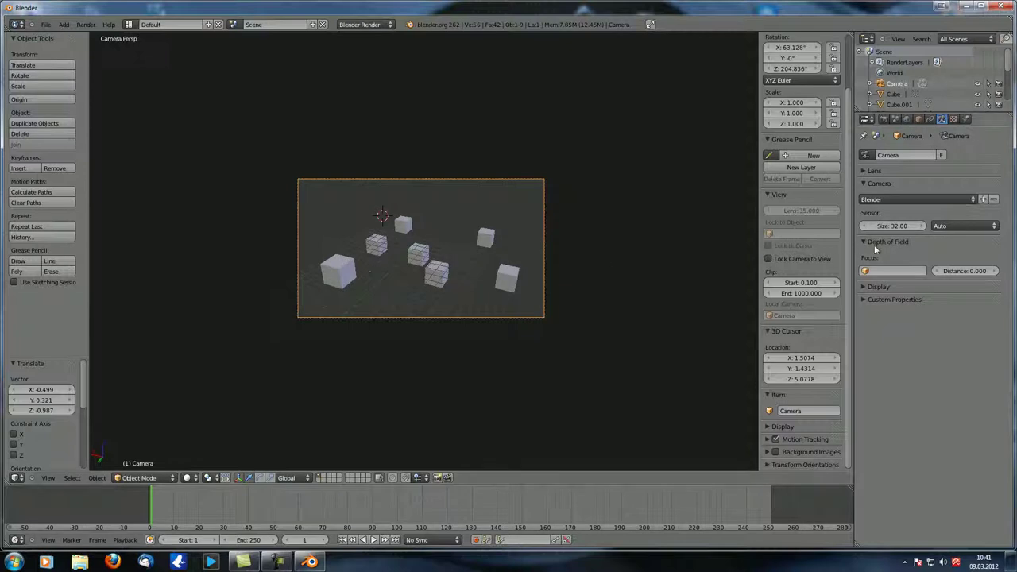
{"action": "middle_click_drag", "start_coordinate": [361, 258], "coordinate": [449, 286]}
{"action": "scroll", "coordinate": [466, 237], "scroll_direction": "up", "scroll_amount": 4}
{"action": "scroll", "coordinate": [448, 286], "scroll_direction": "down", "scroll_amount": 1}
{"action": "middle_click_drag", "start_coordinate": [523, 281], "coordinate": [477, 291], "text": "shift"}
{"action": "scroll", "coordinate": [483, 299], "scroll_direction": "down", "scroll_amount": 1}
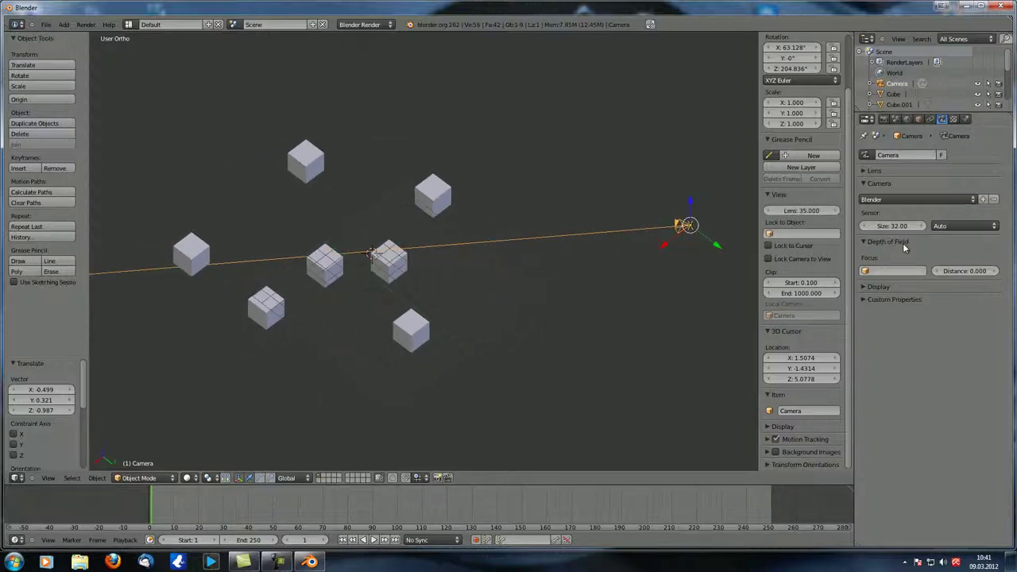
{"action": "left_click", "coordinate": [865, 171]}
{"action": "left_click", "coordinate": [865, 172]}
{"action": "left_click", "coordinate": [867, 171]}
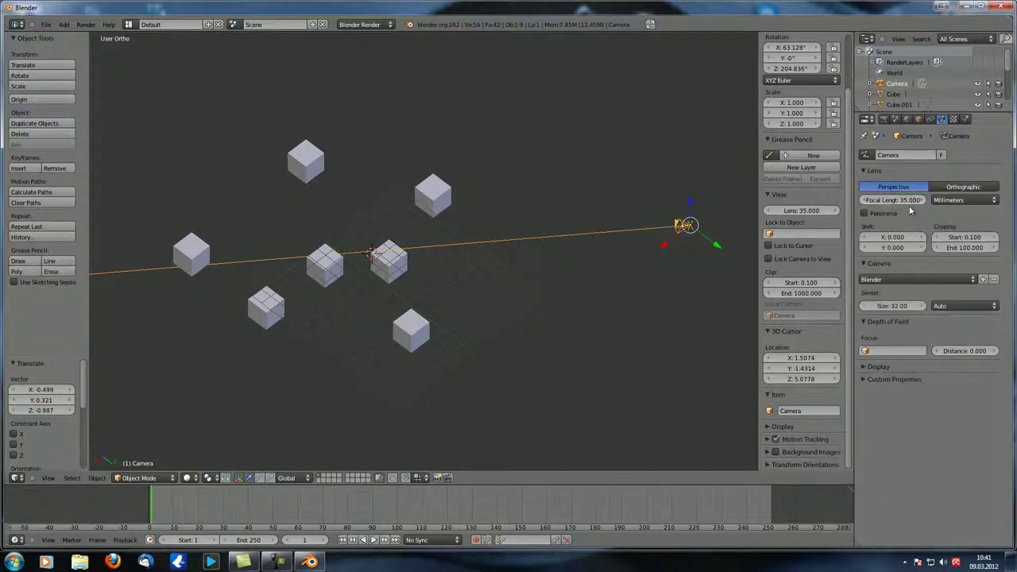
Step: Choose Cube.003 as the camera's depth of field focus object
{"action": "middle_click_drag", "start_coordinate": [409, 305], "coordinate": [487, 262]}
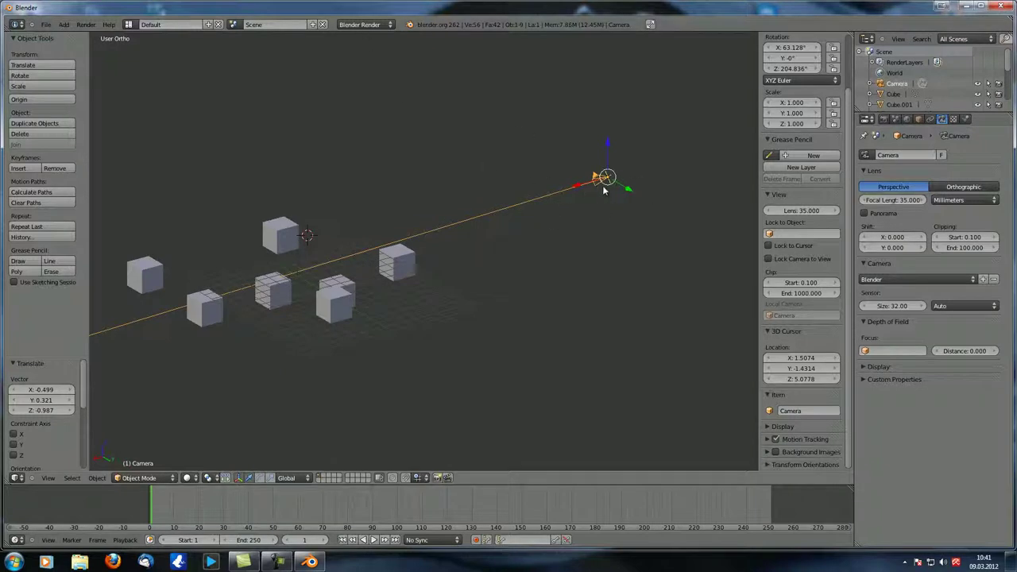
{"action": "middle_click_drag", "start_coordinate": [572, 219], "coordinate": [575, 236]}
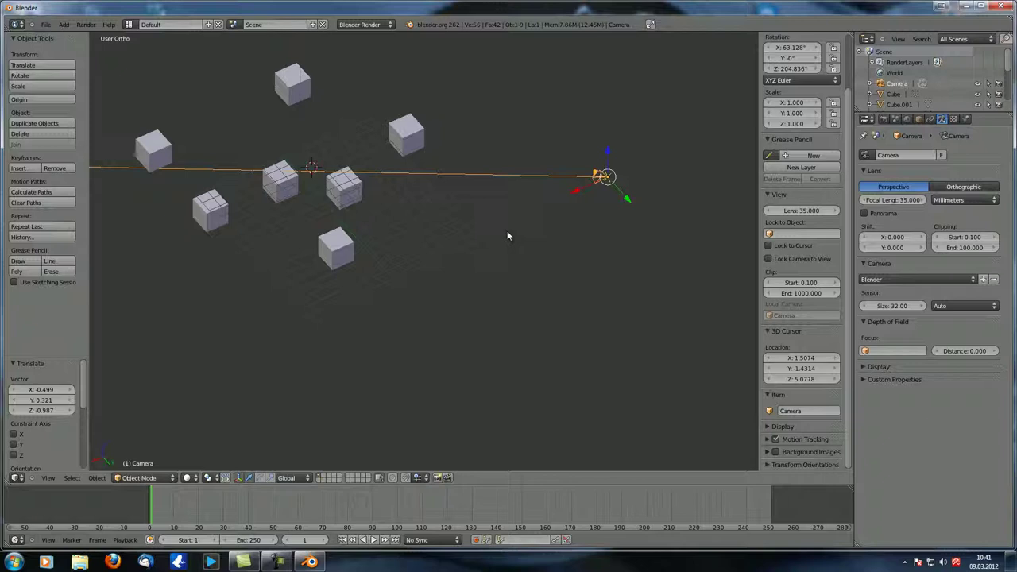
{"action": "middle_click_drag", "start_coordinate": [490, 243], "coordinate": [472, 220]}
{"action": "middle_click_drag", "start_coordinate": [283, 297], "coordinate": [363, 209]}
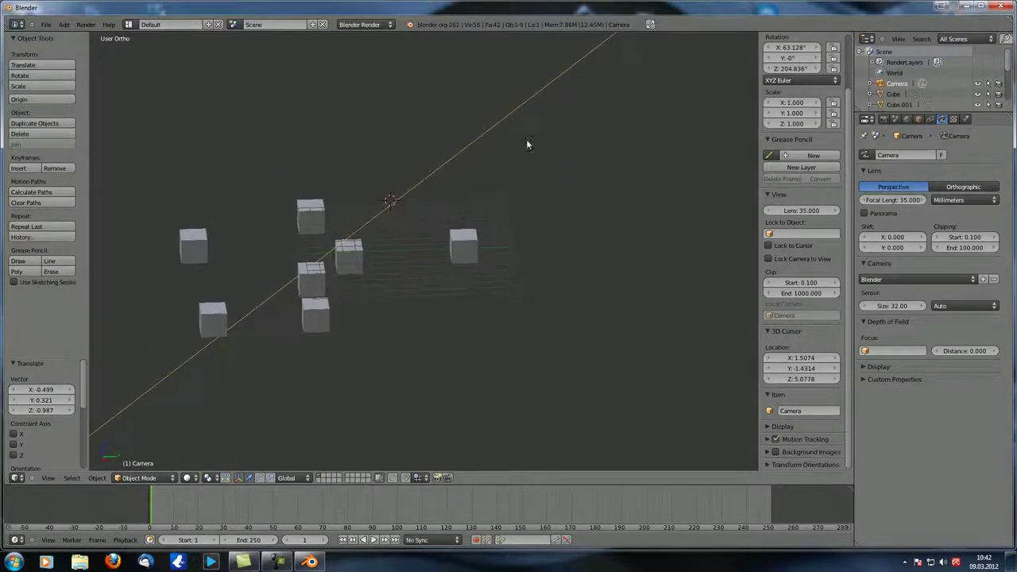
{"action": "middle_click_drag", "start_coordinate": [436, 223], "coordinate": [447, 261]}
{"action": "left_click", "coordinate": [890, 351]}
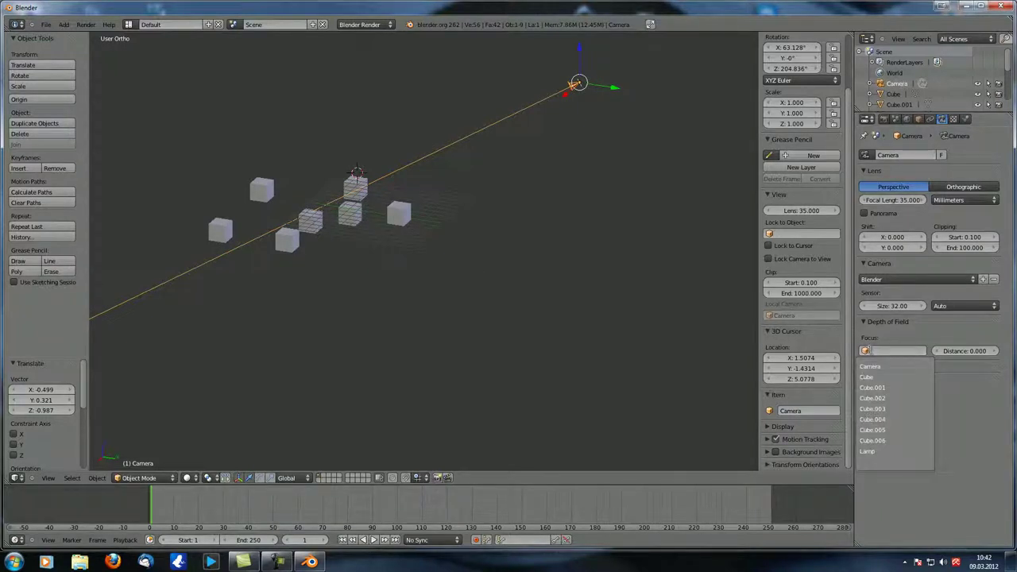
{"action": "left_click", "coordinate": [872, 408]}
Step: Select the cubes one after another to identify the focus cube, and reselect the camera
{"action": "middle_click_drag", "start_coordinate": [444, 302], "coordinate": [415, 283]}
{"action": "right_click", "coordinate": [450, 317]}
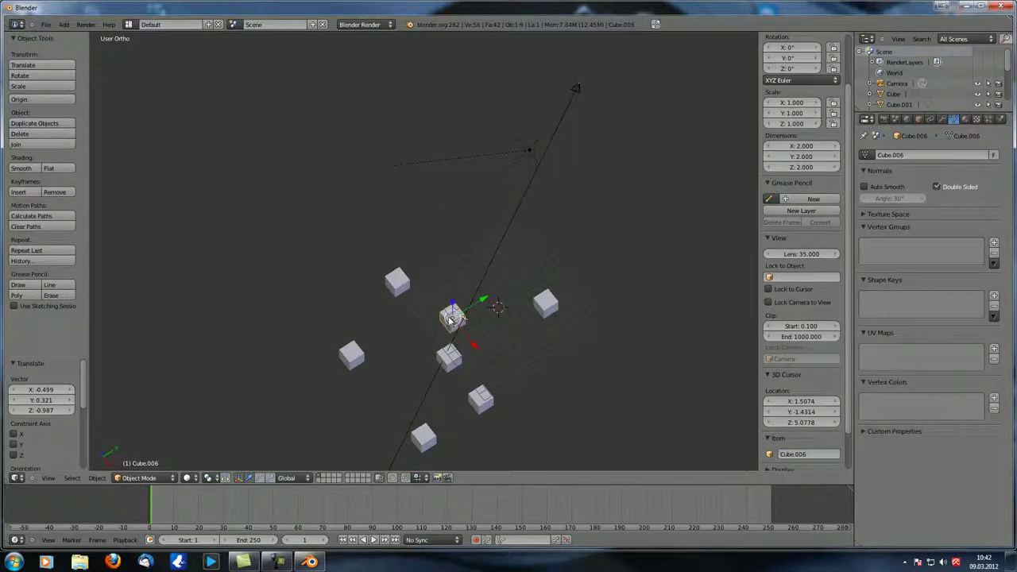
{"action": "right_click", "coordinate": [397, 282]}
{"action": "right_click", "coordinate": [545, 303]}
{"action": "right_click", "coordinate": [449, 357]}
{"action": "right_click", "coordinate": [480, 397]}
{"action": "right_click", "coordinate": [349, 358]}
{"action": "right_click", "coordinate": [423, 437]}
{"action": "middle_click_drag", "start_coordinate": [423, 437], "coordinate": [373, 262]}
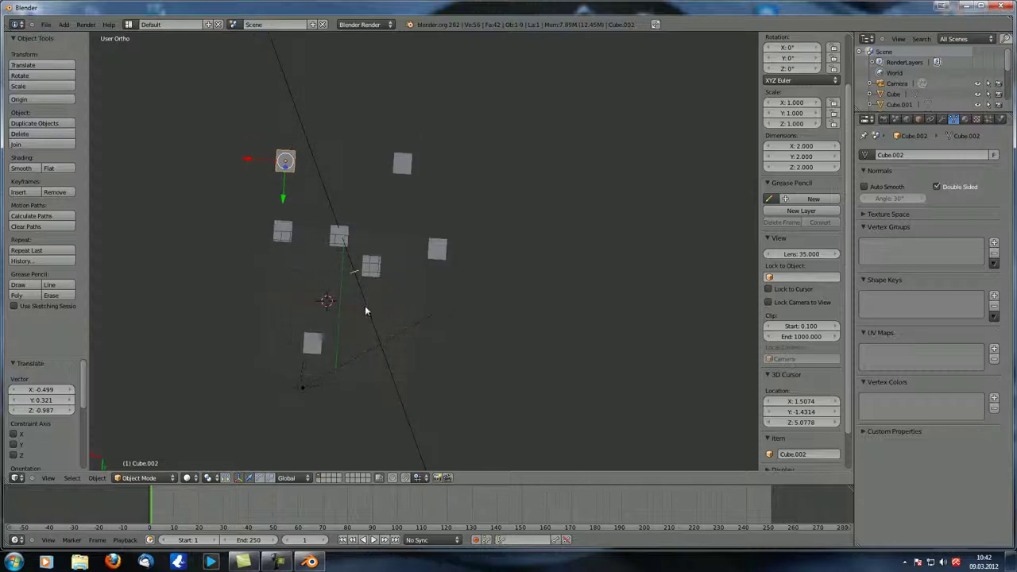
{"action": "middle_click_drag", "start_coordinate": [365, 310], "coordinate": [412, 205], "text": "shift"}
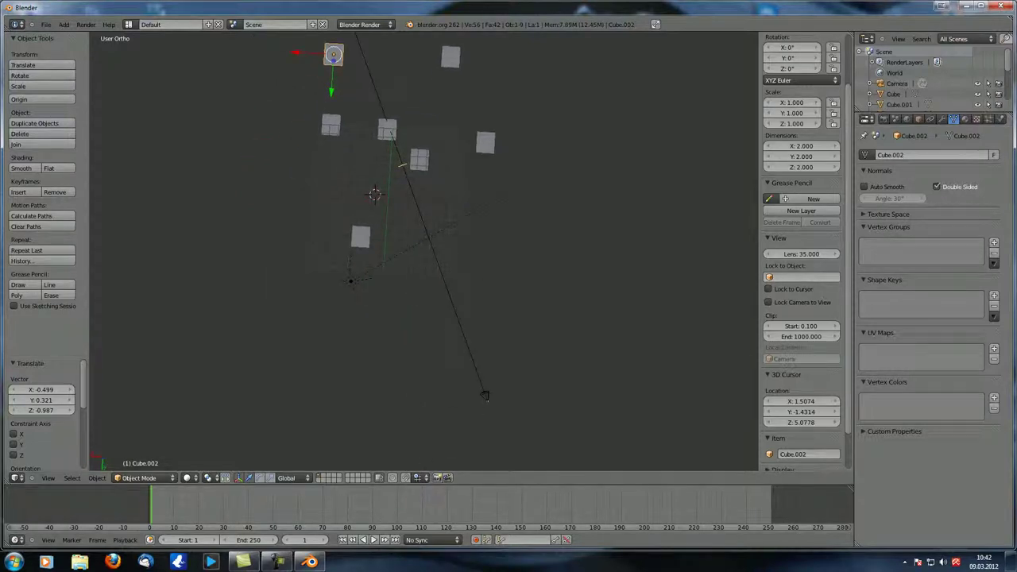
{"action": "right_click", "coordinate": [485, 396]}
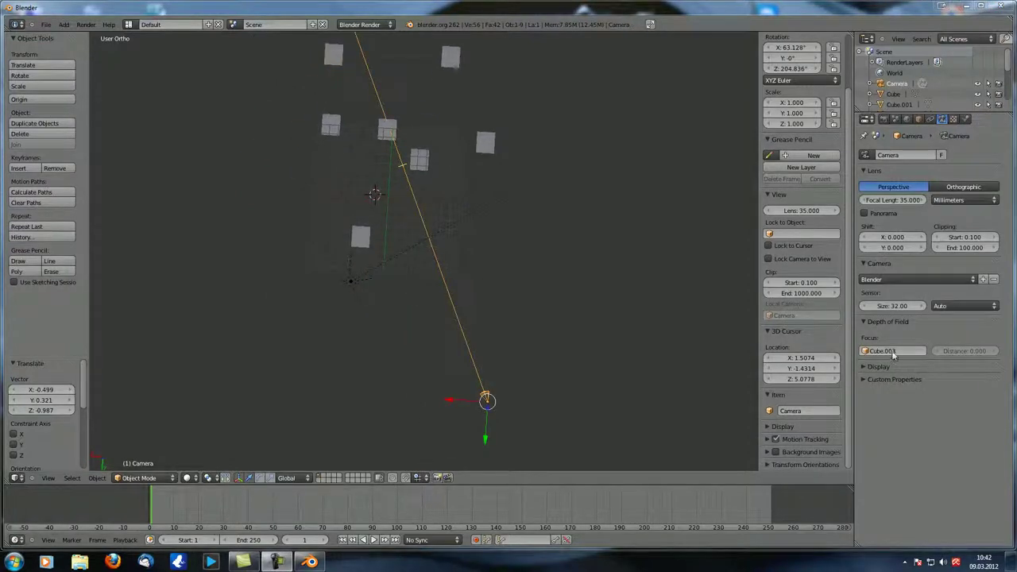
Step: Select Cube.003, examine its position relative to the camera's focus point, and reselect the camera
{"action": "middle_click_drag", "start_coordinate": [556, 286], "coordinate": [588, 295]}
{"action": "right_click", "coordinate": [442, 335]}
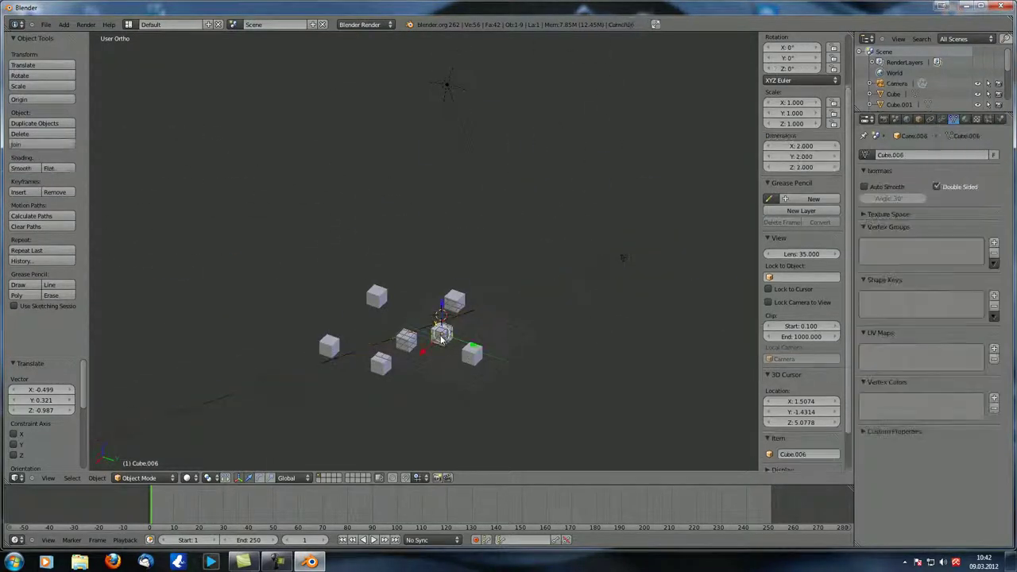
{"action": "right_click", "coordinate": [467, 305]}
{"action": "middle_click_drag", "start_coordinate": [467, 305], "coordinate": [573, 305]}
{"action": "scroll", "coordinate": [526, 318], "scroll_direction": "up", "scroll_amount": 4}
{"action": "middle_click_drag", "start_coordinate": [494, 303], "coordinate": [430, 278], "text": "shift"}
{"action": "scroll", "coordinate": [429, 278], "scroll_direction": "down", "scroll_amount": 2}
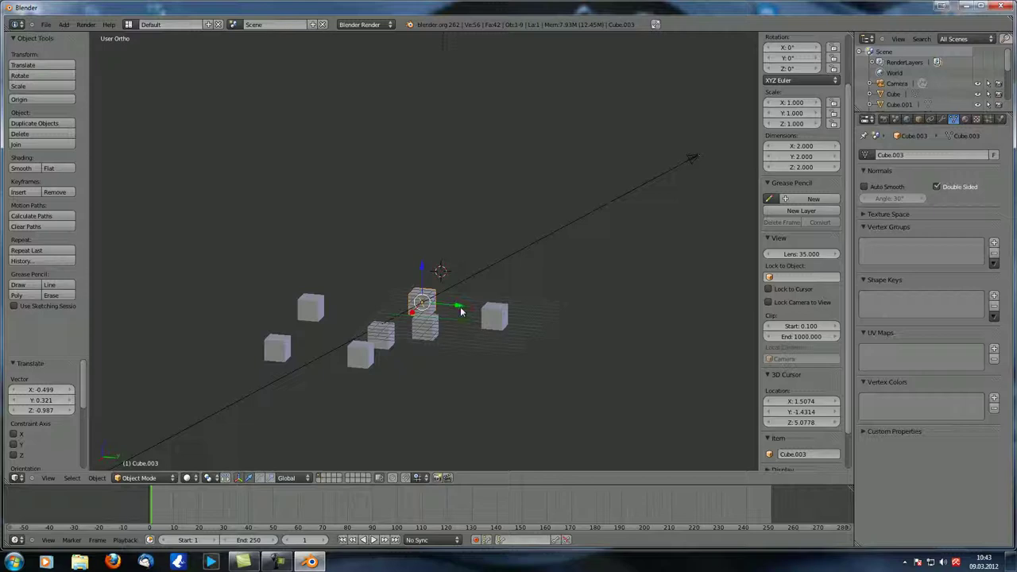
{"action": "middle_click_drag", "start_coordinate": [442, 297], "coordinate": [435, 209]}
{"action": "right_click", "coordinate": [273, 136]}
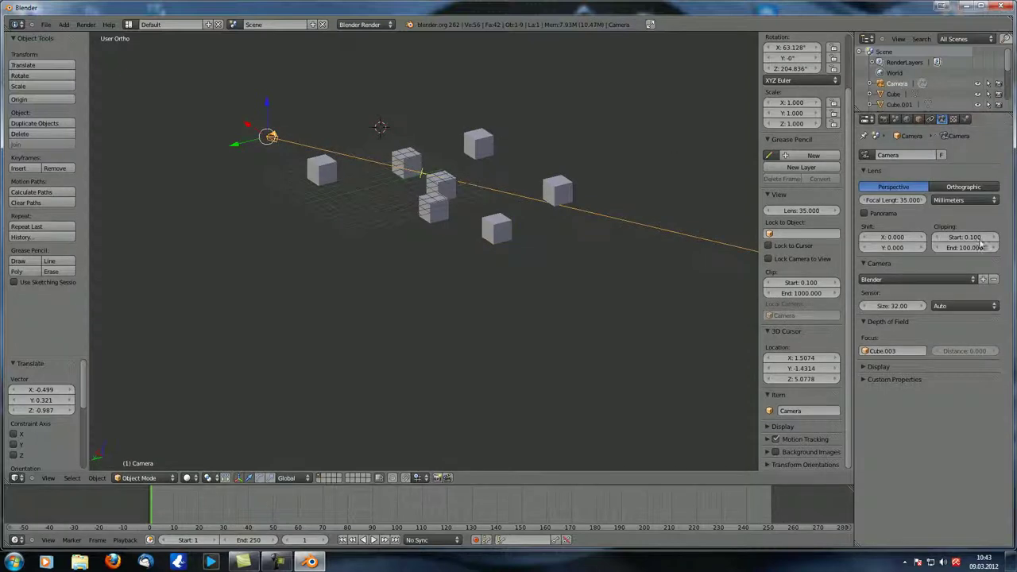
Step: Clear the camera's focus object and set the depth of field distance to 24.360
{"action": "middle_click_drag", "start_coordinate": [262, 210], "coordinate": [364, 213]}
{"action": "left_click", "coordinate": [891, 350]}
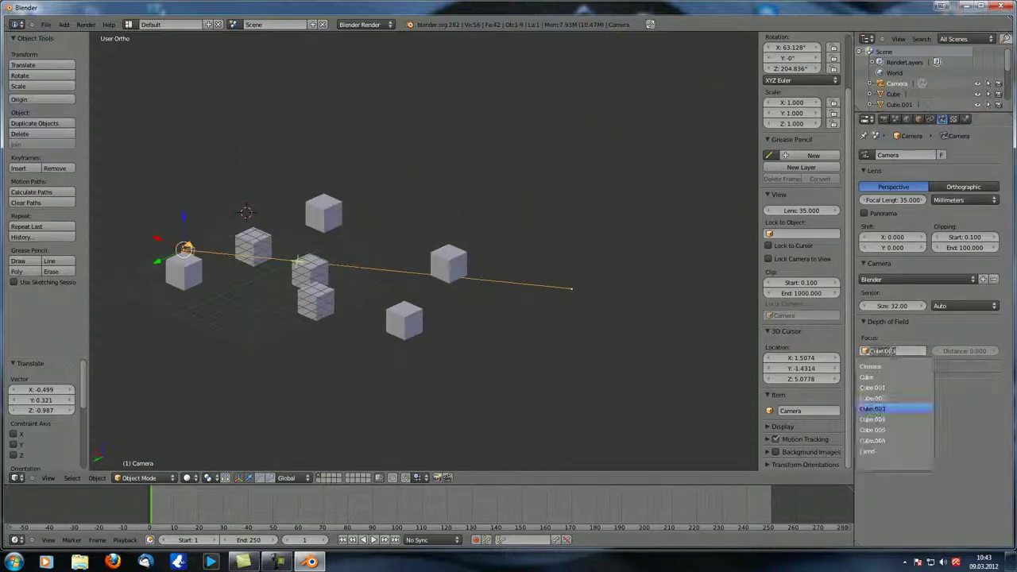
{"action": "left_click", "coordinate": [874, 366]}
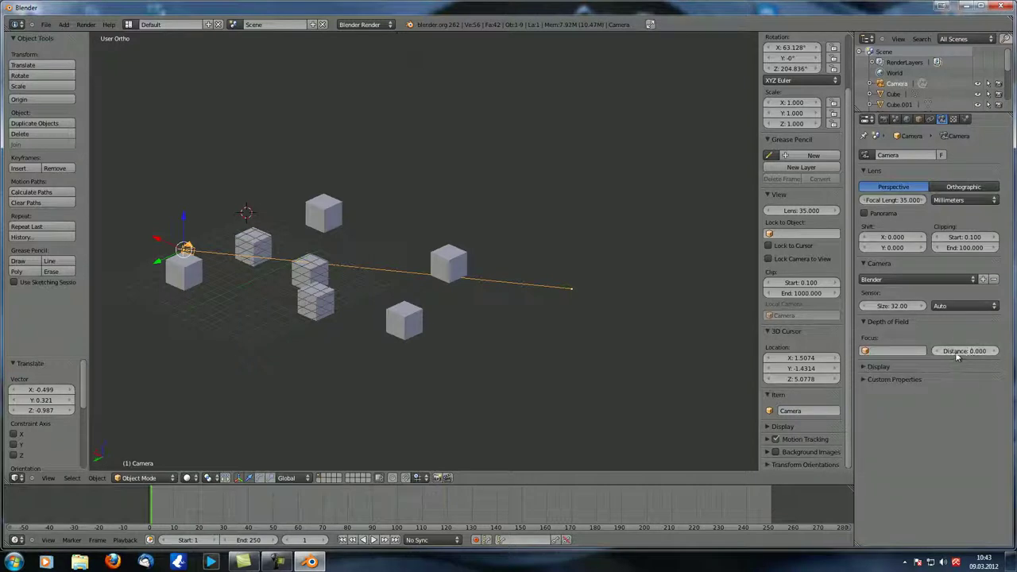
{"action": "middle_click_drag", "start_coordinate": [610, 324], "coordinate": [473, 277]}
{"action": "mouse_move", "coordinate": [957, 359]}
{"action": "left_mouse_down"}
{"action": "mouse_move", "coordinate": [993, 359]}
{"action": "mouse_move", "coordinate": [981, 359]}
{"action": "left_mouse_up"}
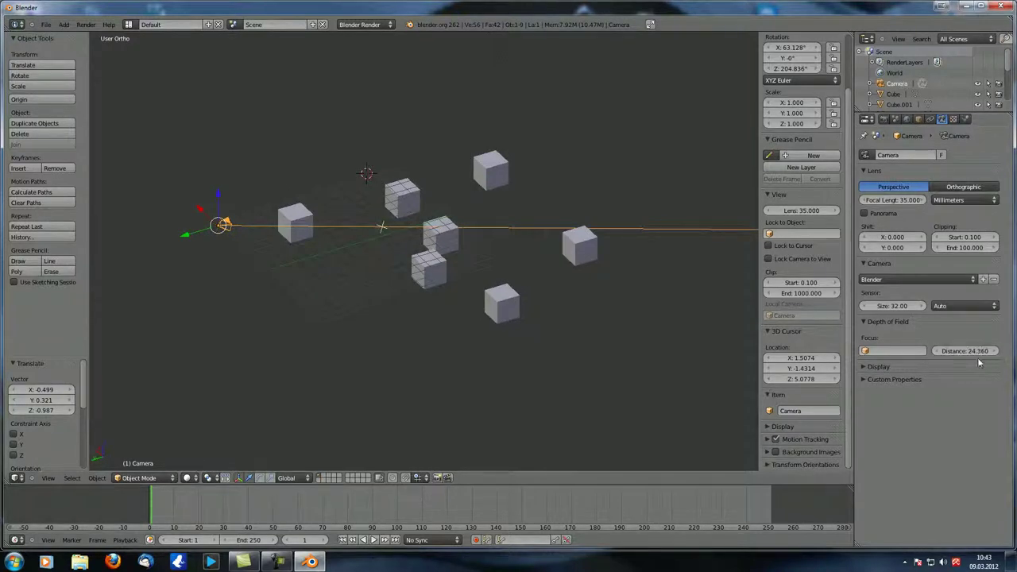
Step: Check the name of Cube.003 in the scene, reselect the camera and open the list of possible focus objects
{"action": "right_click", "coordinate": [501, 306]}
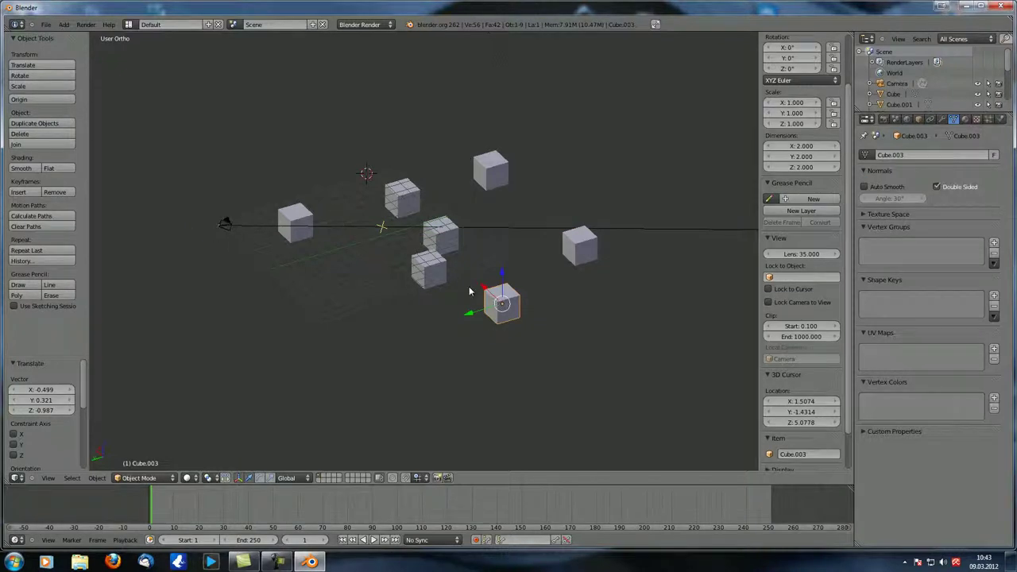
{"action": "right_click", "coordinate": [225, 225]}
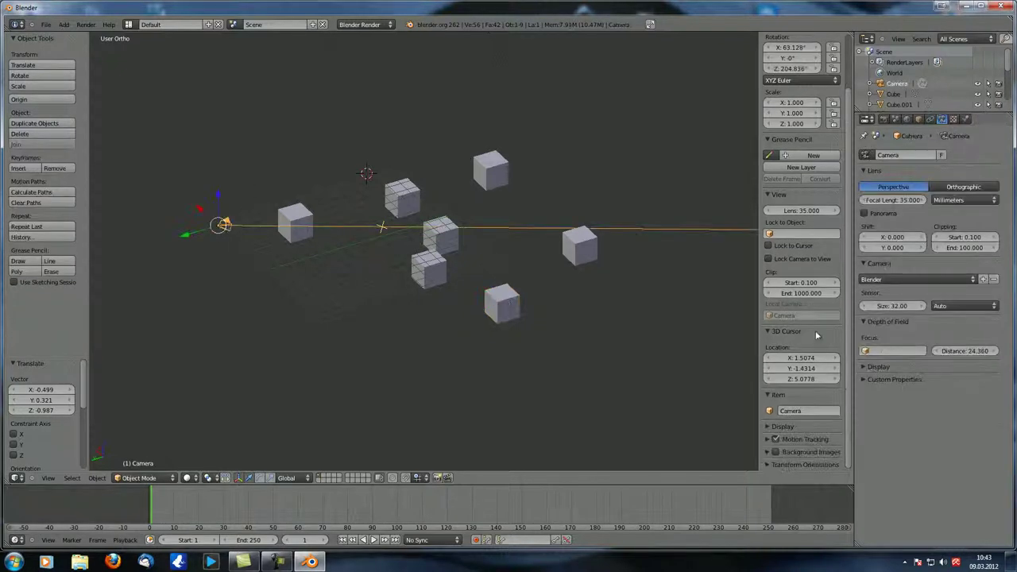
{"action": "left_click", "coordinate": [891, 351]}
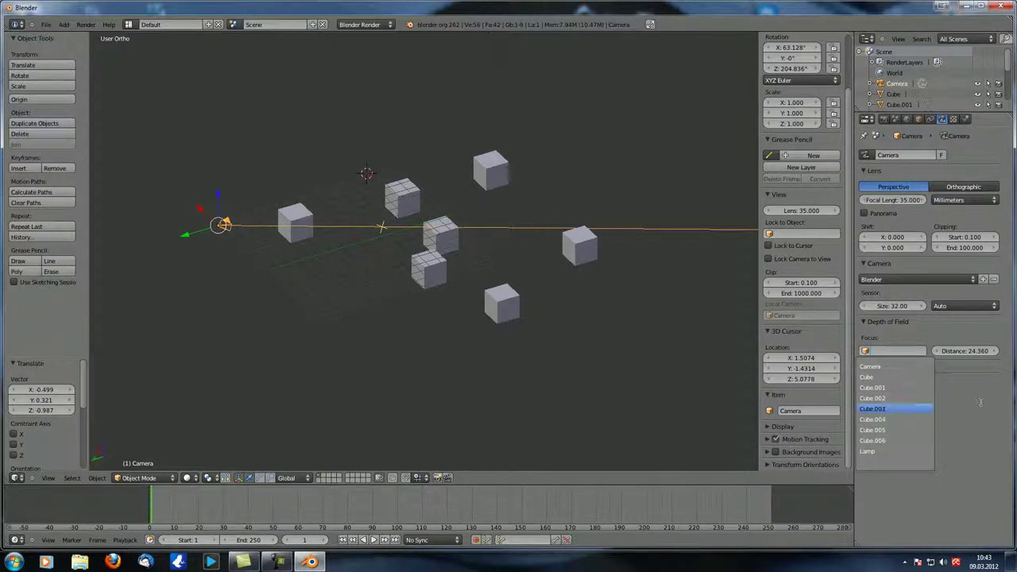
Step: Set the depth of field distance to 5.900 and examine the focus marker on the camera's line of sight
{"action": "middle_click_drag", "start_coordinate": [490, 426], "coordinate": [393, 205]}
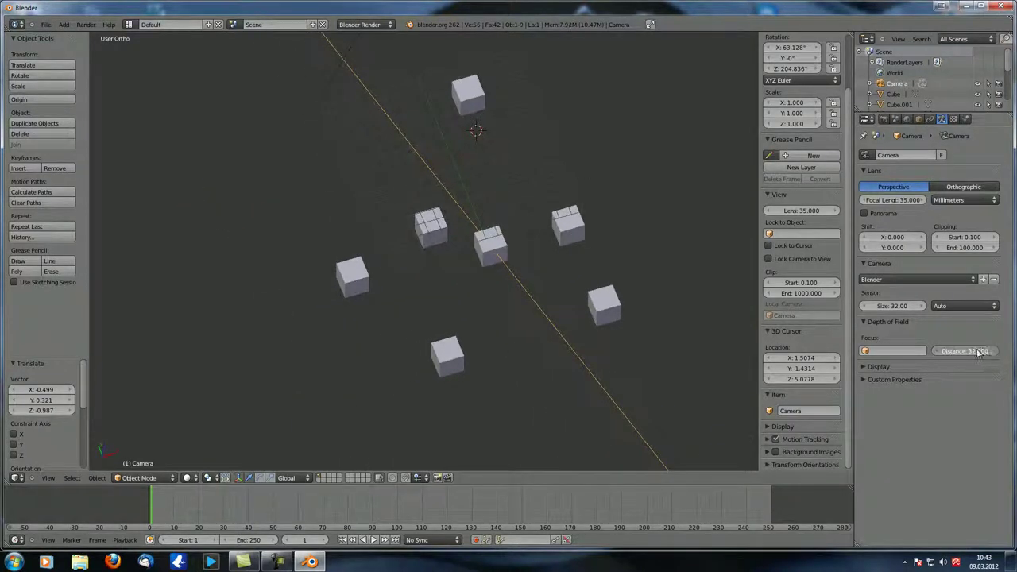
{"action": "left_click_drag", "start_coordinate": [980, 353], "coordinate": [942, 355]}
{"action": "middle_click_drag", "start_coordinate": [465, 343], "coordinate": [549, 319]}
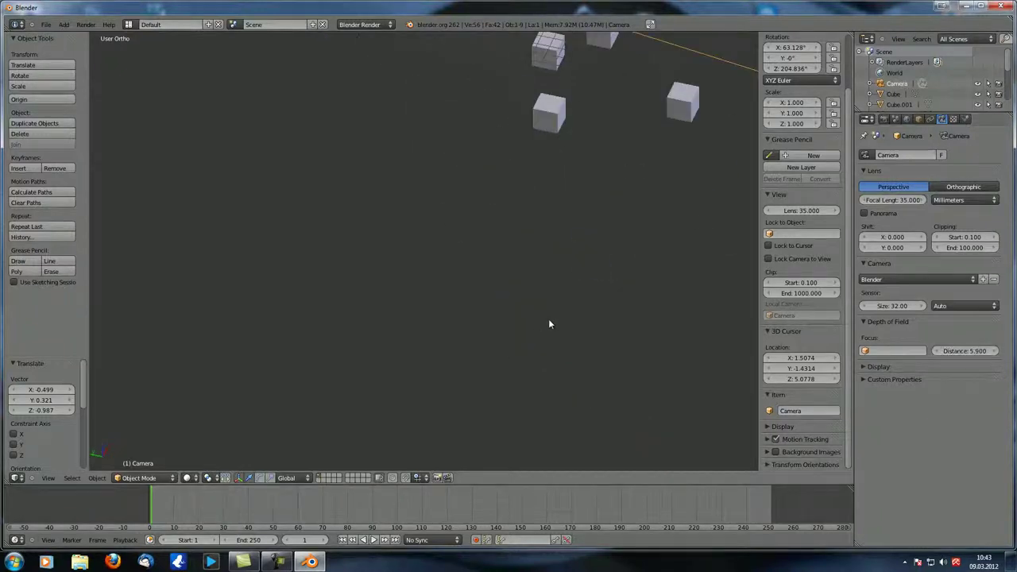
{"action": "middle_click_drag", "start_coordinate": [461, 198], "coordinate": [351, 402], "text": "shift"}
{"action": "scroll", "coordinate": [351, 402], "scroll_direction": "down", "scroll_amount": 3}
{"action": "middle_click_drag", "start_coordinate": [387, 317], "coordinate": [460, 312]}
{"action": "middle_click_drag", "start_coordinate": [306, 220], "coordinate": [395, 299], "text": "shift"}
{"action": "scroll", "coordinate": [395, 299], "scroll_direction": "up", "scroll_amount": 3}
{"action": "middle_click_drag", "start_coordinate": [549, 301], "coordinate": [400, 264], "text": "shift"}
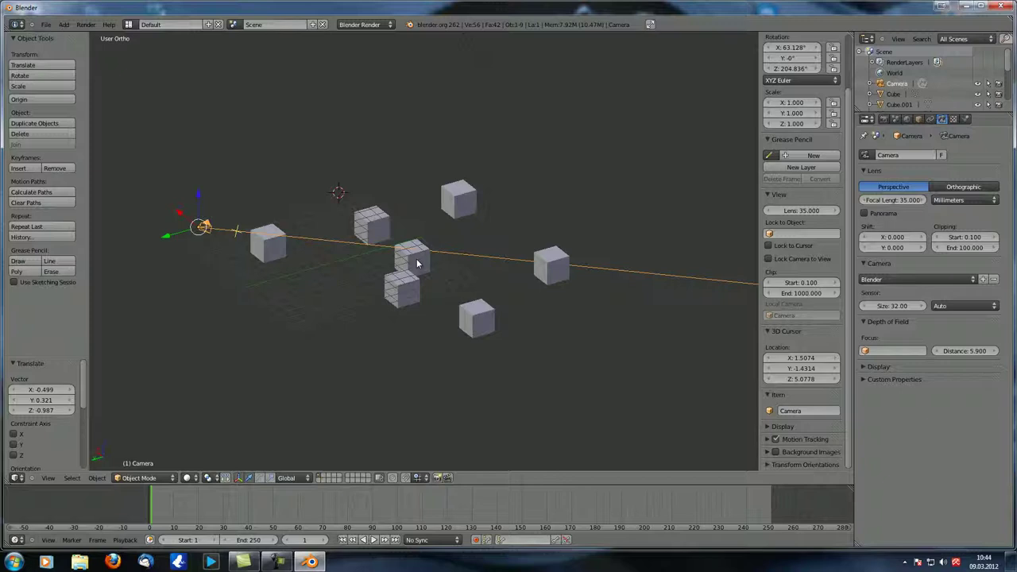
{"action": "middle_click_drag", "start_coordinate": [386, 310], "coordinate": [437, 235]}
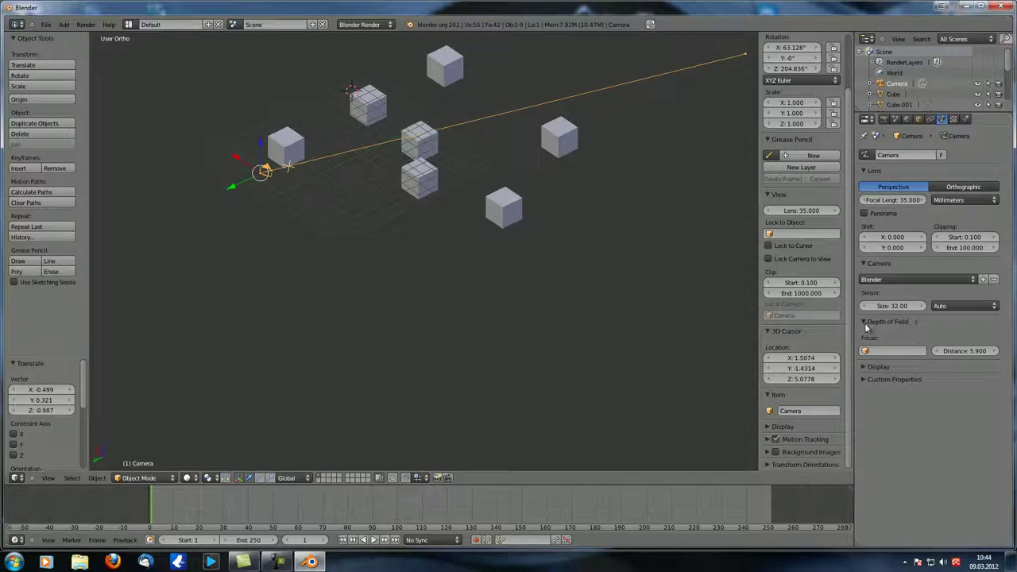
Step: Collapse the Depth of Field, Lens and Camera settings and expand the Display settings
{"action": "left_click", "coordinate": [864, 322]}
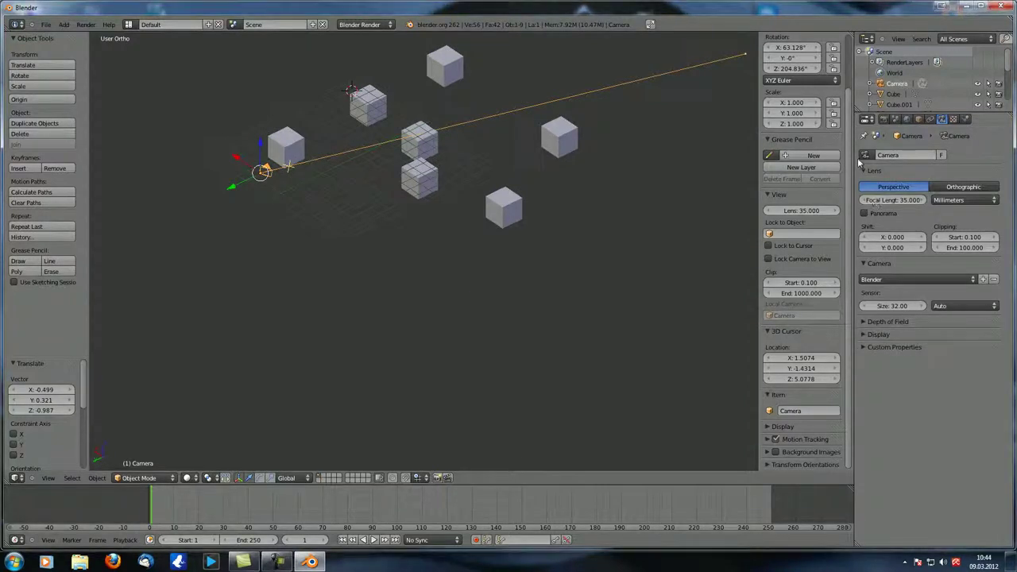
{"action": "left_click", "coordinate": [862, 170]}
{"action": "left_click", "coordinate": [862, 184]}
{"action": "left_click", "coordinate": [866, 208]}
Step: Turn off the display of the camera's Limits
{"action": "left_click", "coordinate": [864, 225]}
{"action": "middle_click_drag", "start_coordinate": [756, 278], "coordinate": [518, 258]}
{"action": "middle_click_drag", "start_coordinate": [675, 262], "coordinate": [614, 255]}
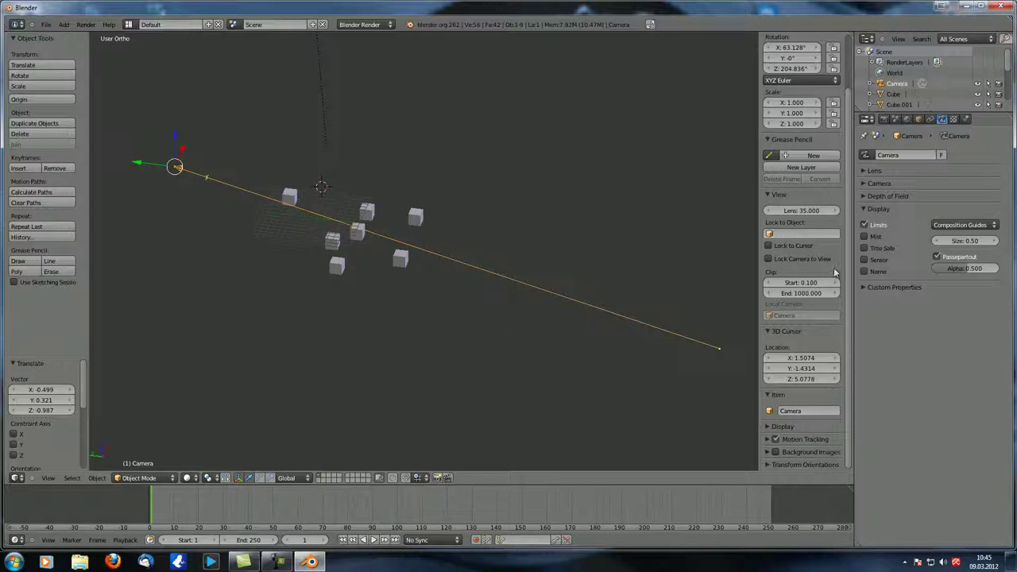
{"action": "left_click", "coordinate": [865, 225]}
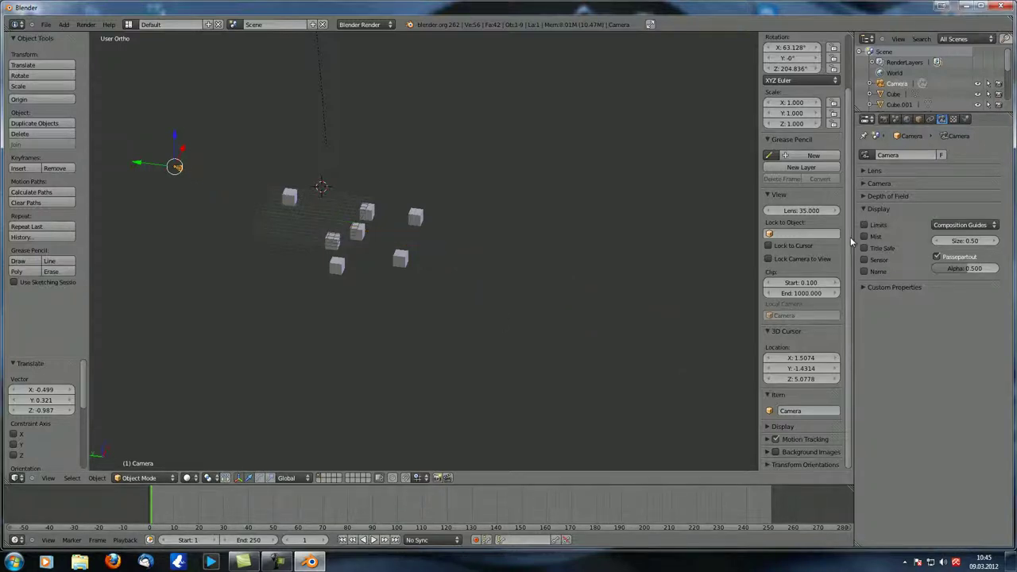
Step: Turn on the camera's Mist display and examine the mist range line in the scene
{"action": "scroll", "coordinate": [254, 214], "scroll_direction": "up", "scroll_amount": 1}
{"action": "middle_click_drag", "start_coordinate": [274, 206], "coordinate": [423, 258], "text": "shift"}
{"action": "scroll", "coordinate": [424, 258], "scroll_direction": "up", "scroll_amount": 1}
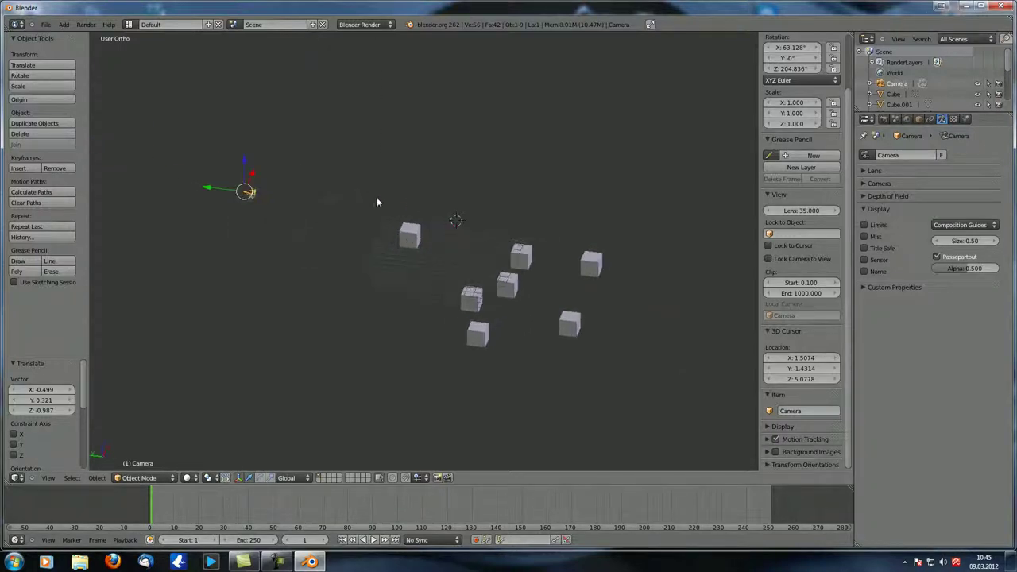
{"action": "middle_click_drag", "start_coordinate": [361, 212], "coordinate": [303, 200]}
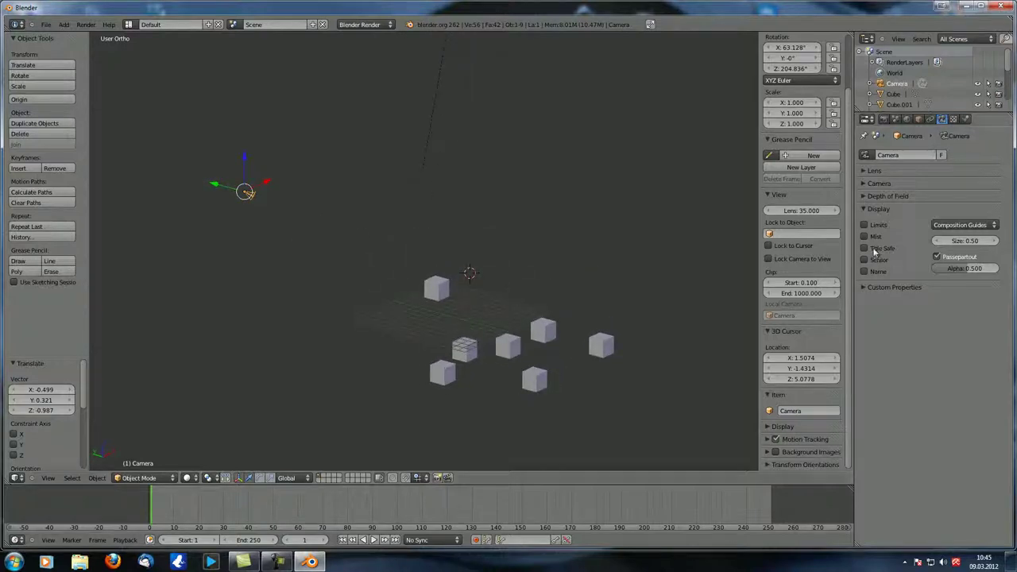
{"action": "left_click", "coordinate": [864, 237]}
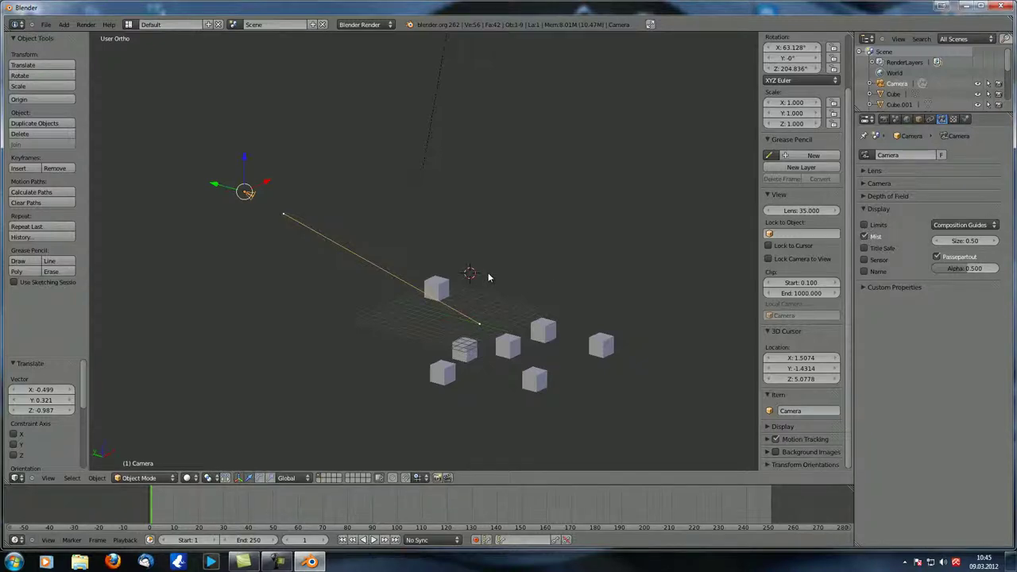
{"action": "middle_click_drag", "start_coordinate": [488, 272], "coordinate": [522, 311]}
Step: Open the World settings and examine the Mist start and depth options alongside the camera's mist line
{"action": "left_click", "coordinate": [907, 119]}
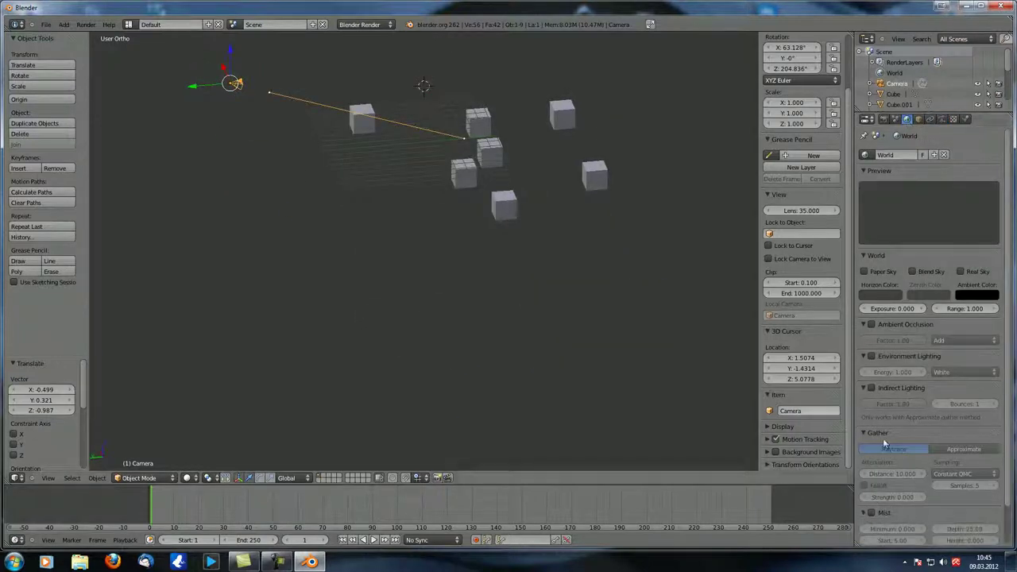
{"action": "scroll", "coordinate": [949, 487], "scroll_direction": "down", "scroll_amount": 2}
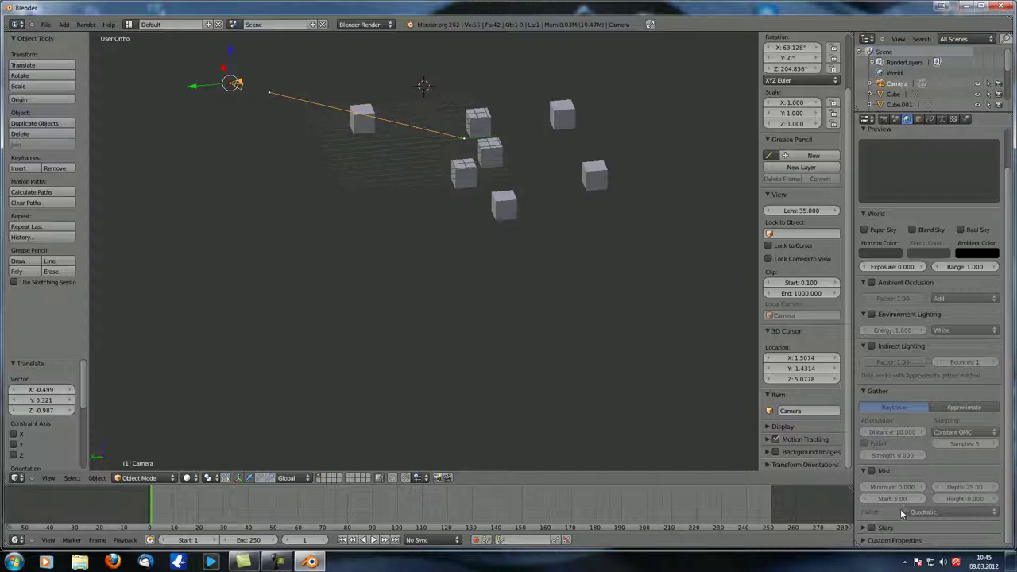
{"action": "key", "text": "BackSpace"}
{"action": "middle_click_drag", "start_coordinate": [480, 183], "coordinate": [268, 107]}
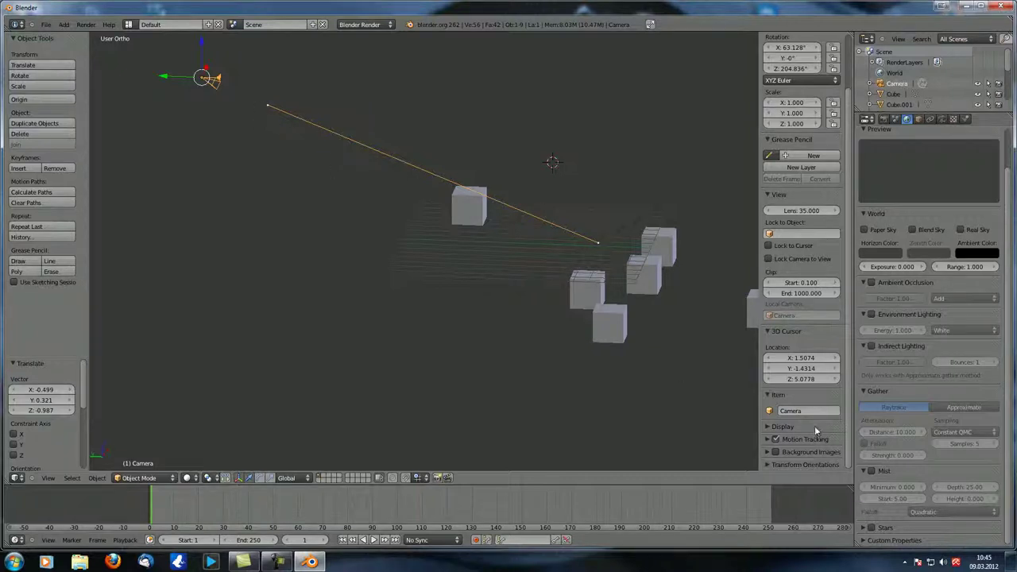
Step: Return to the camera's Display settings and turn off the Mist display
{"action": "left_click", "coordinate": [941, 118]}
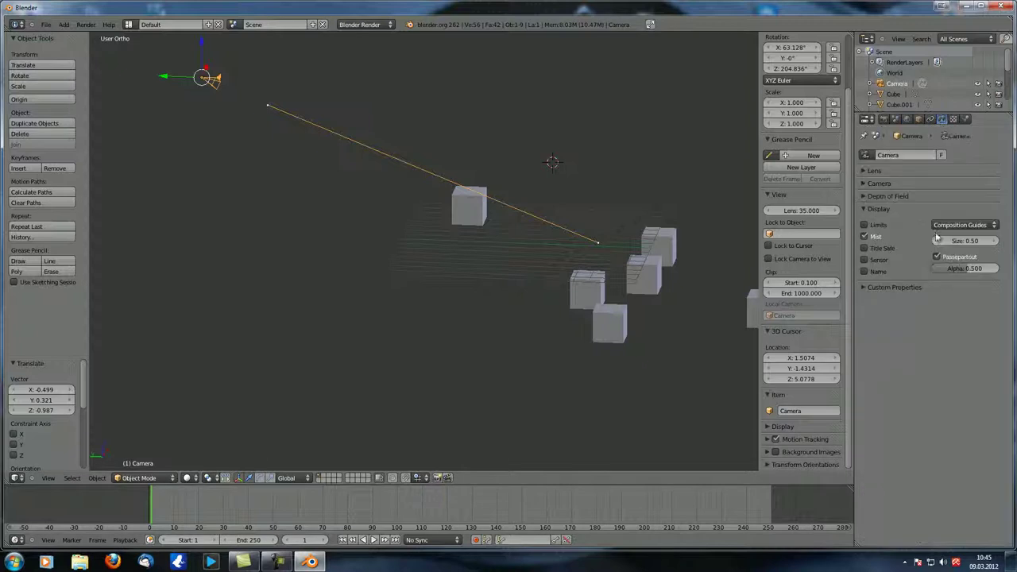
{"action": "left_click", "coordinate": [866, 226]}
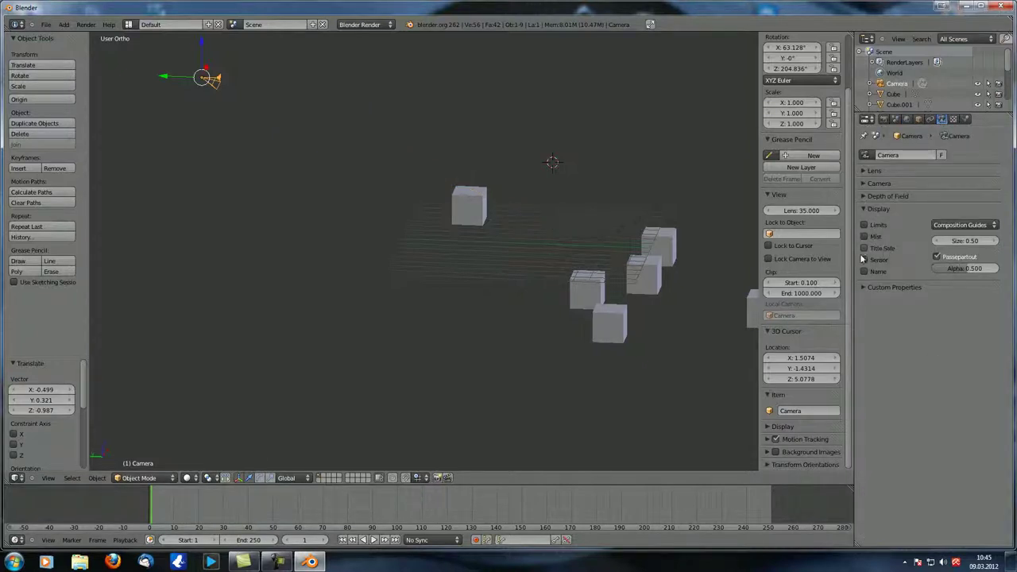
{"action": "middle_click_drag", "start_coordinate": [391, 185], "coordinate": [422, 227], "text": "shift"}
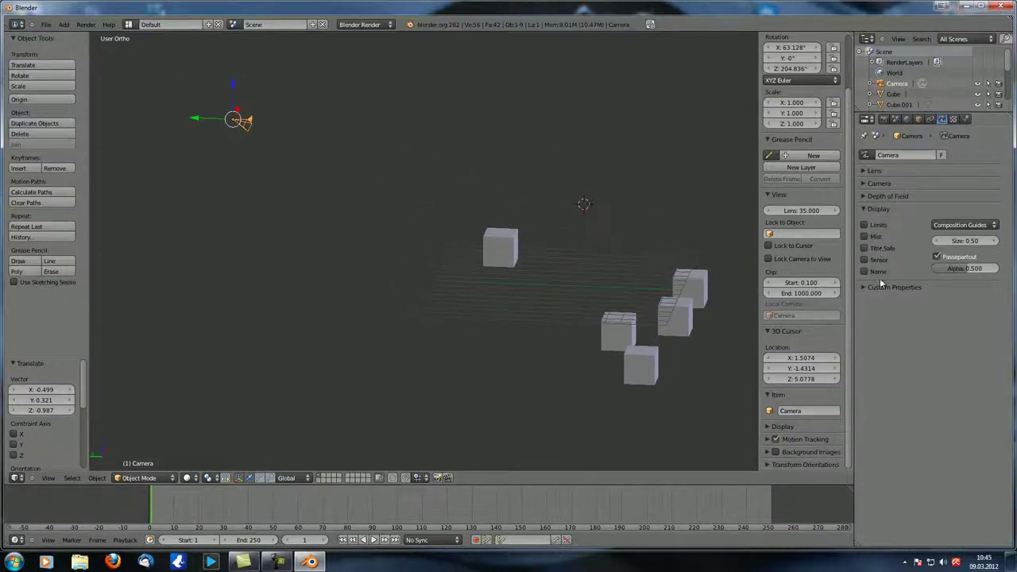
{"action": "middle_click_drag", "start_coordinate": [445, 199], "coordinate": [509, 211]}
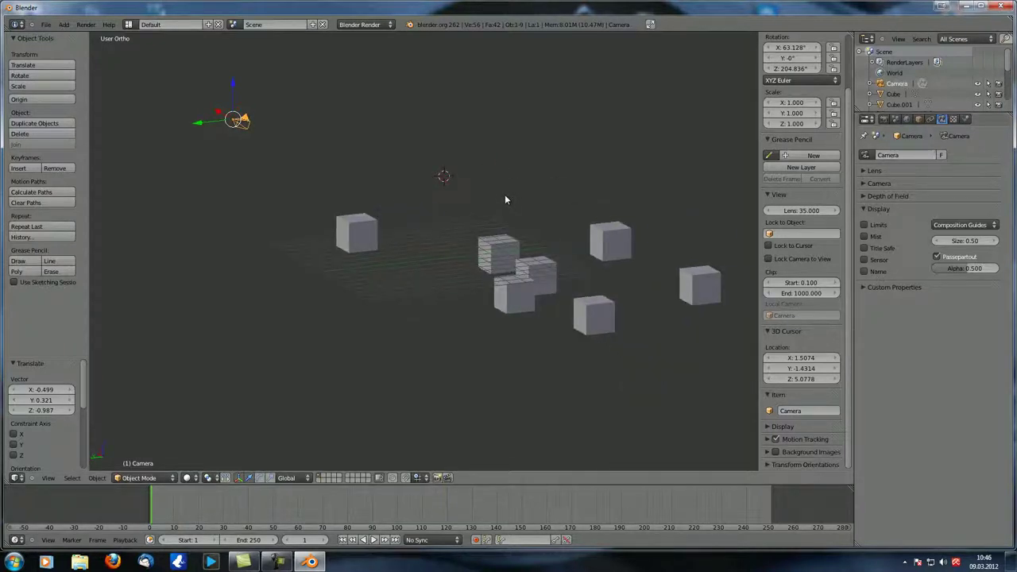
Step: Look through the camera, turn on the Title Safe display and examine the safe zone's dashed border
{"action": "key", "text": "KP_0"}
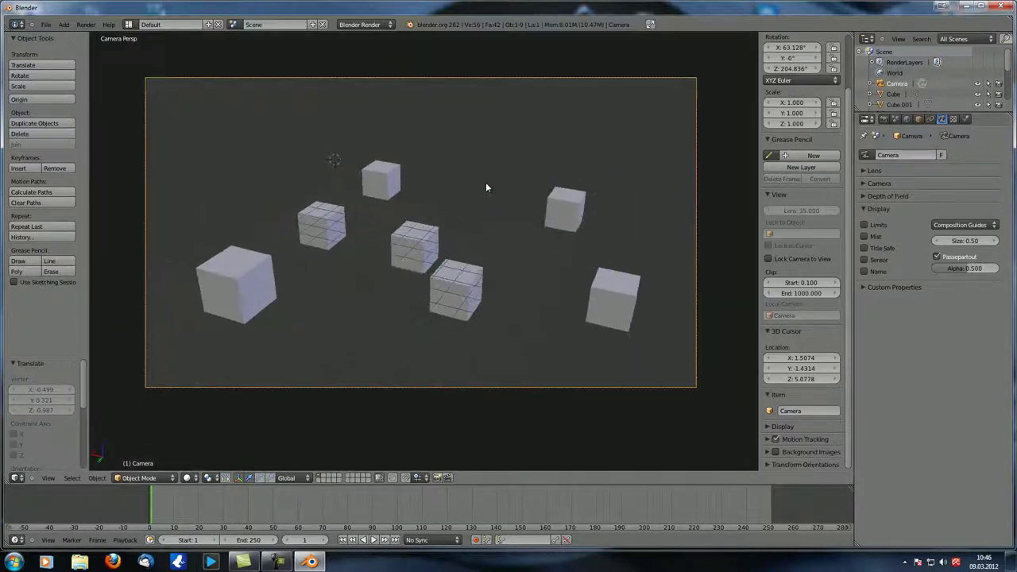
{"action": "left_click", "coordinate": [864, 248]}
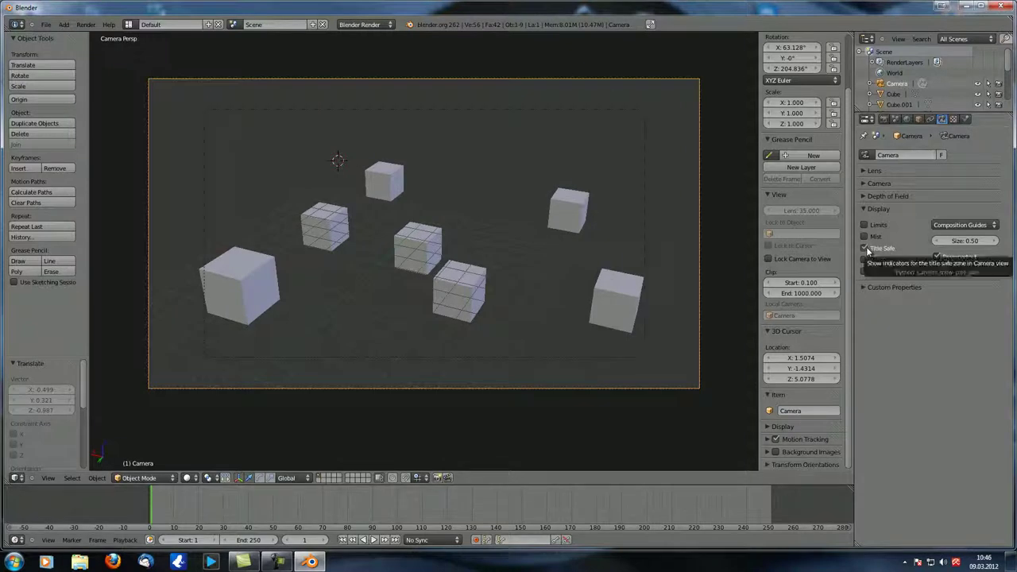
{"action": "scroll", "coordinate": [236, 175], "scroll_direction": "up", "scroll_amount": 2}
{"action": "middle_click_drag", "start_coordinate": [263, 177], "coordinate": [563, 338], "text": "shift"}
{"action": "scroll", "coordinate": [382, 156], "scroll_direction": "up", "scroll_amount": 4}
{"action": "middle_click_drag", "start_coordinate": [419, 177], "coordinate": [363, 182], "text": "shift"}
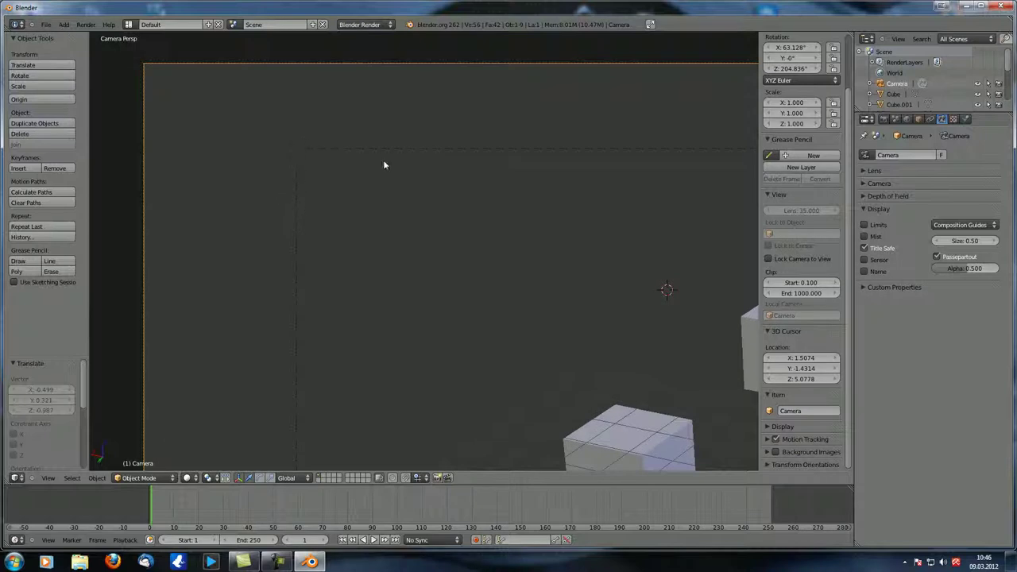
{"action": "scroll", "coordinate": [349, 272], "scroll_direction": "down", "scroll_amount": 10}
{"action": "middle_click_drag", "start_coordinate": [486, 271], "coordinate": [440, 209], "text": "shift"}
{"action": "scroll", "coordinate": [463, 255], "scroll_direction": "up", "scroll_amount": 4}
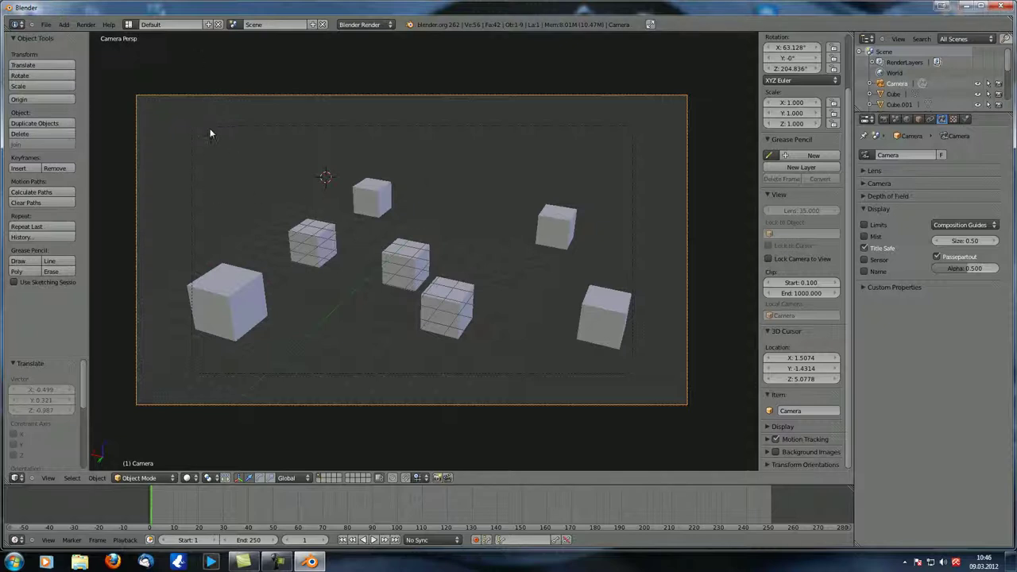
Step: Turn off the camera's Title Safe display and turn on its Sensor display
{"action": "left_click", "coordinate": [865, 248]}
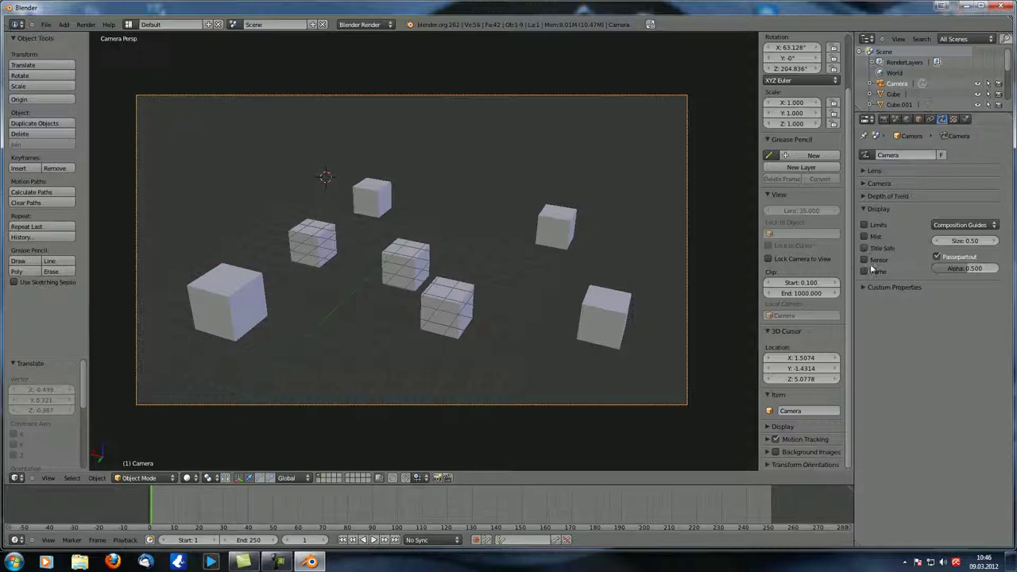
{"action": "left_click", "coordinate": [864, 260]}
{"action": "scroll", "coordinate": [532, 242], "scroll_direction": "down", "scroll_amount": 3}
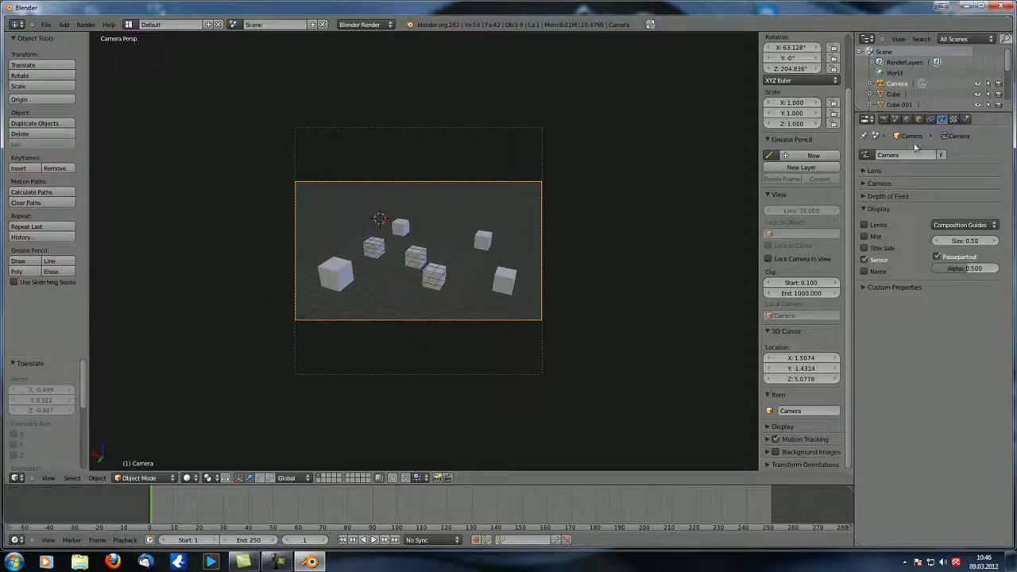
Step: Expand the camera's sensor settings, check the sensor fit options and apply the Canon 1D camera preset
{"action": "left_click", "coordinate": [874, 184]}
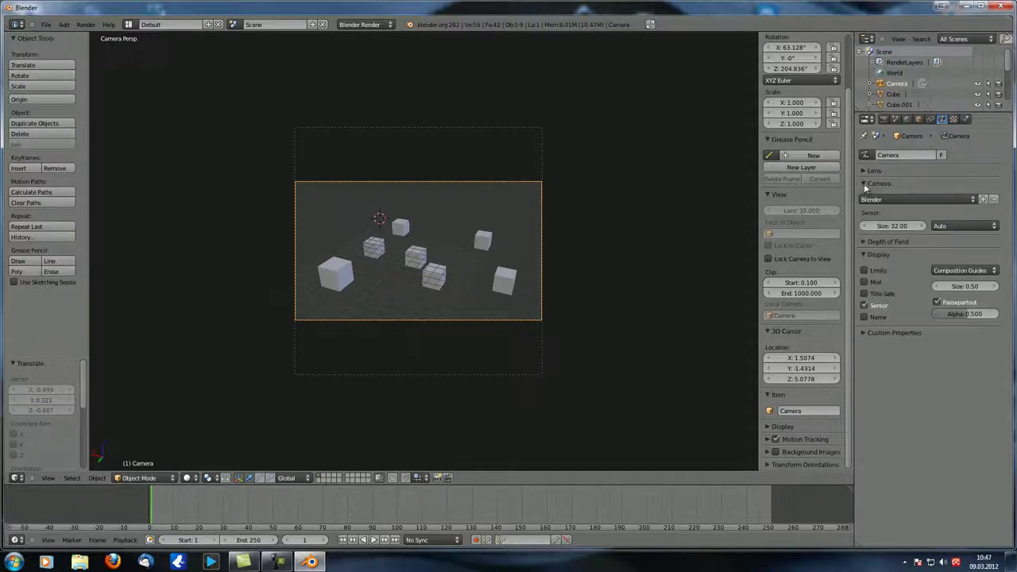
{"action": "mouse_move", "coordinate": [899, 227]}
{"action": "left_mouse_down"}
{"action": "mouse_move", "coordinate": [733, 227]}
{"action": "mouse_move", "coordinate": [902, 228]}
{"action": "left_mouse_up"}
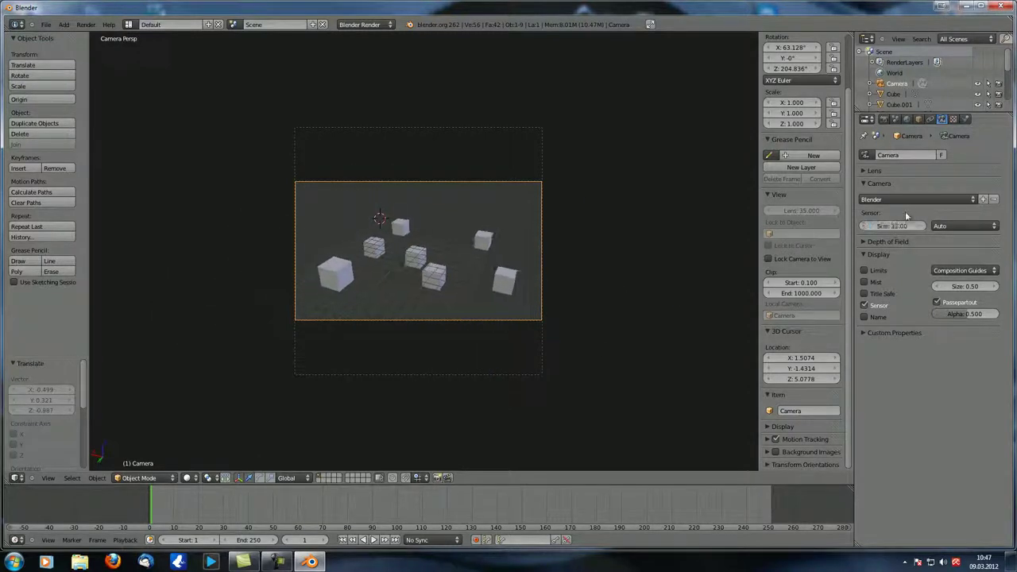
{"action": "left_click", "coordinate": [953, 226]}
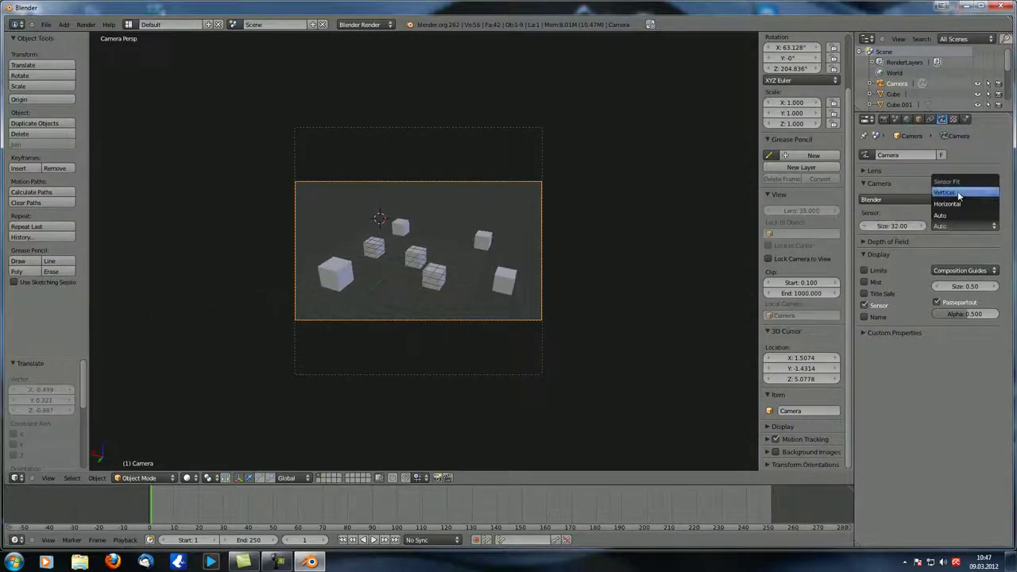
{"action": "left_click", "coordinate": [910, 200]}
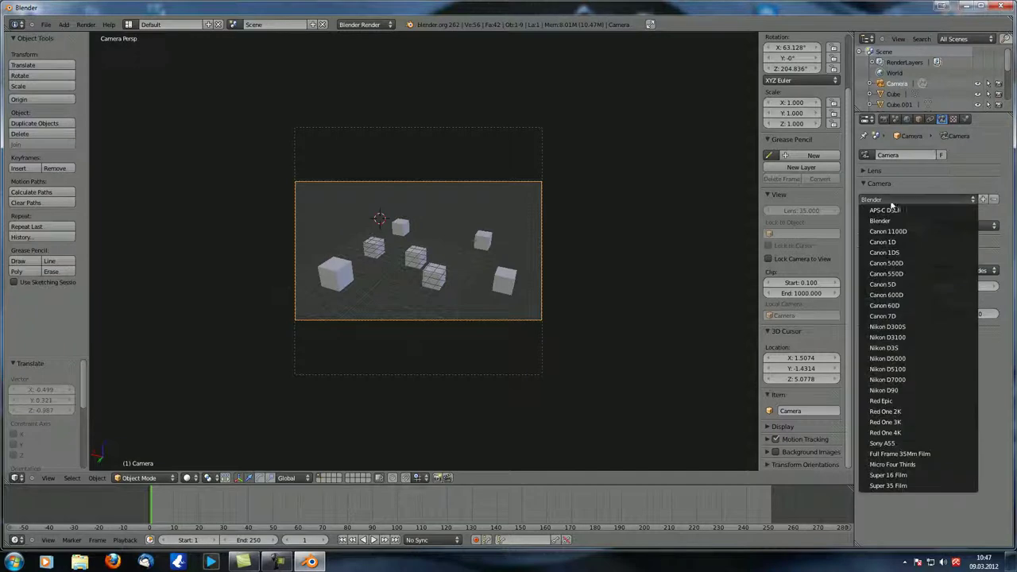
{"action": "left_click", "coordinate": [913, 241]}
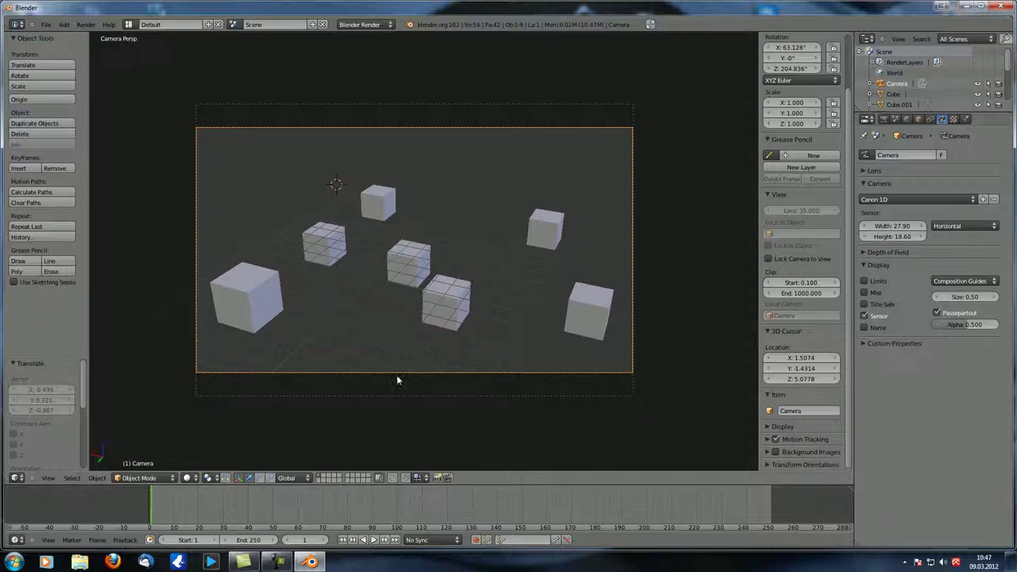
Step: Change the sensor width to 36.82 and height to 32.39, and reapply the Blender camera preset
{"action": "left_click_drag", "start_coordinate": [890, 228], "coordinate": [924, 234]}
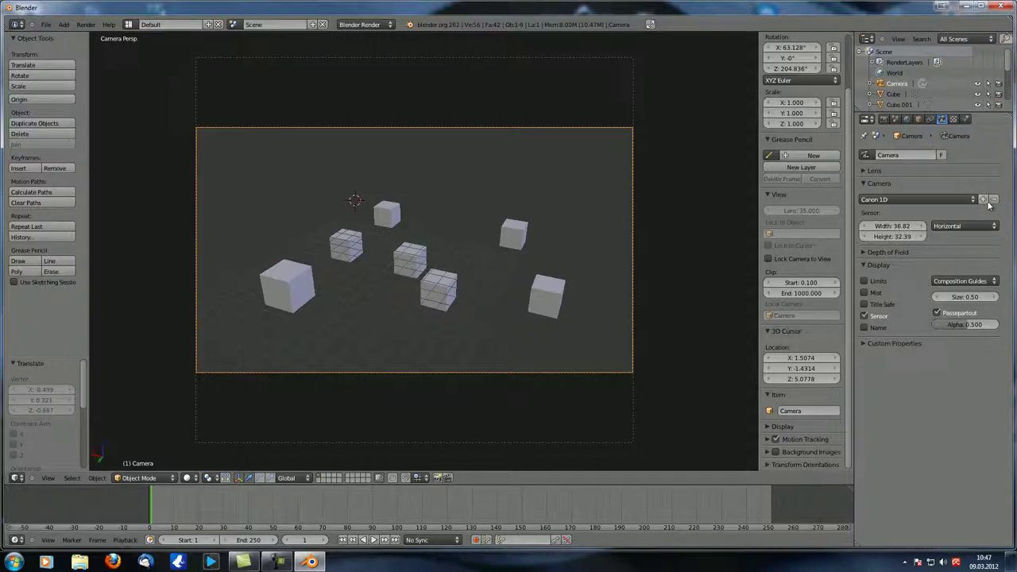
{"action": "left_click", "coordinate": [910, 201]}
{"action": "left_click", "coordinate": [880, 220]}
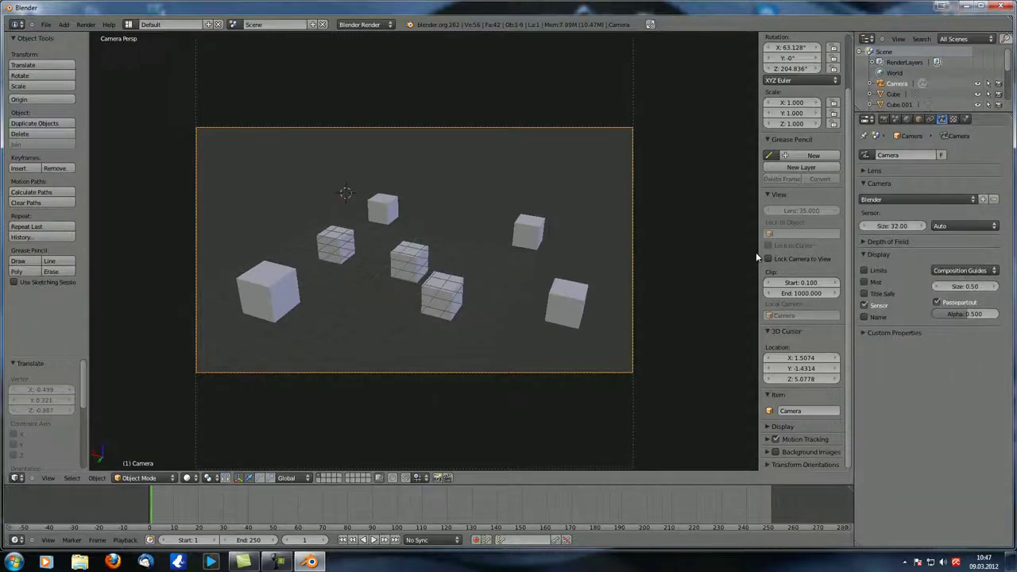
Step: Turn off the camera's Sensor display and turn on its Name display
{"action": "left_click", "coordinate": [864, 305]}
{"action": "left_click", "coordinate": [864, 316]}
Step: Open the Scene settings and duplicate the camera, moving the copy about -7.7 in X and -4.6 in Y
{"action": "left_click", "coordinate": [906, 119]}
{"action": "left_click", "coordinate": [895, 119]}
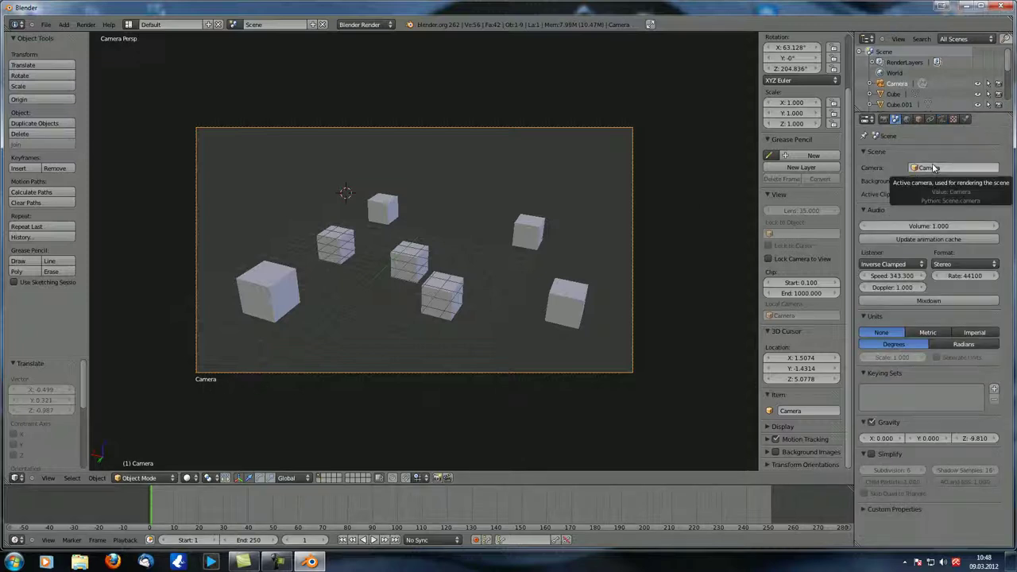
{"action": "middle_click_drag", "start_coordinate": [547, 239], "coordinate": [470, 258]}
{"action": "scroll", "coordinate": [507, 241], "scroll_direction": "down", "scroll_amount": 3}
{"action": "key", "text": "shift+d"}
{"action": "left_click", "coordinate": [524, 259]}
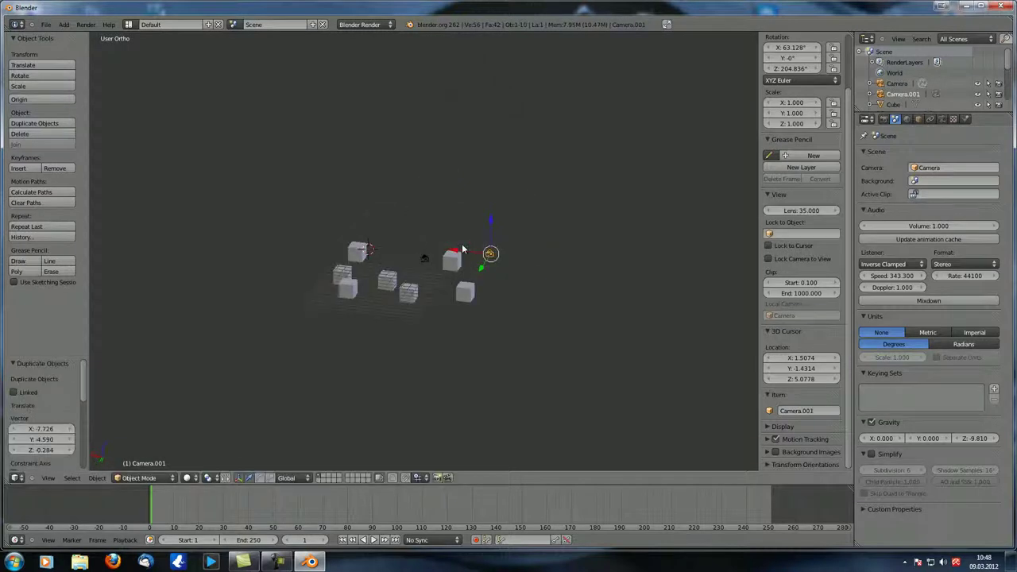
Step: Look through the camera and make Camera.001 the scene's active camera
{"action": "key", "text": "KP_0"}
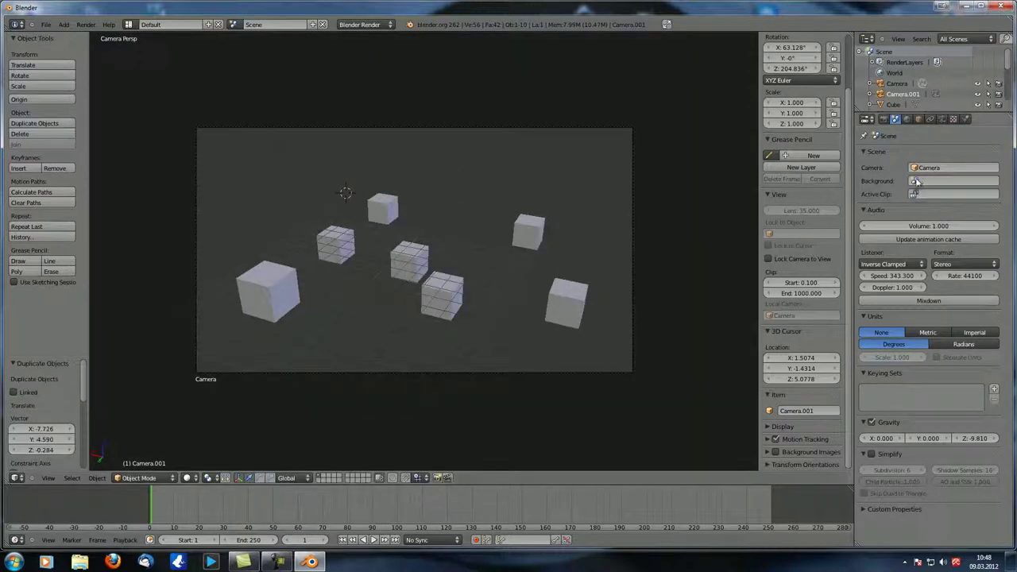
{"action": "left_click", "coordinate": [931, 170]}
{"action": "left_click", "coordinate": [935, 191]}
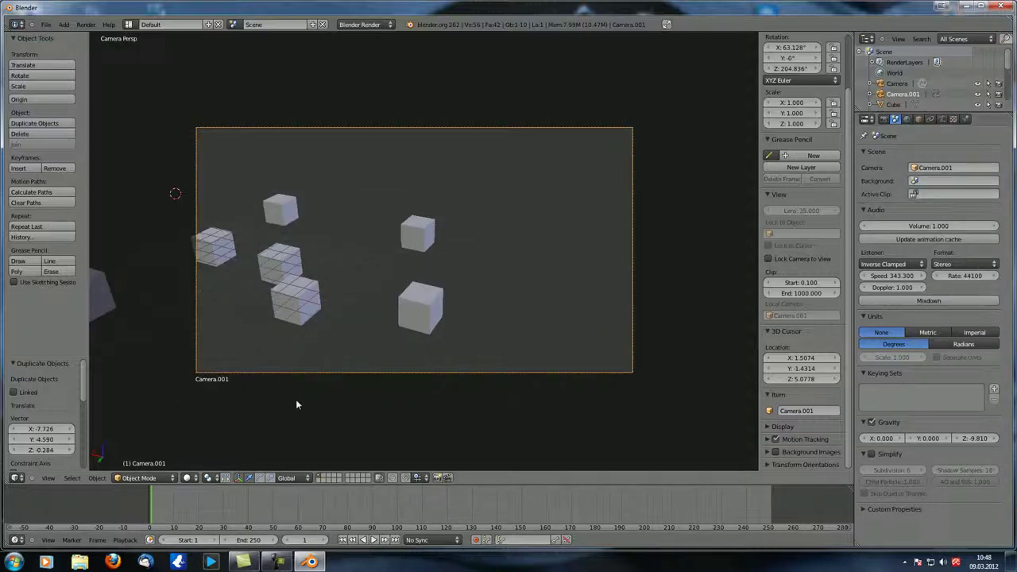
Step: Set the scene's active camera back to Camera and delete the duplicate camera
{"action": "left_click", "coordinate": [923, 166]}
{"action": "left_click", "coordinate": [942, 180]}
{"action": "key", "text": "KP_0"}
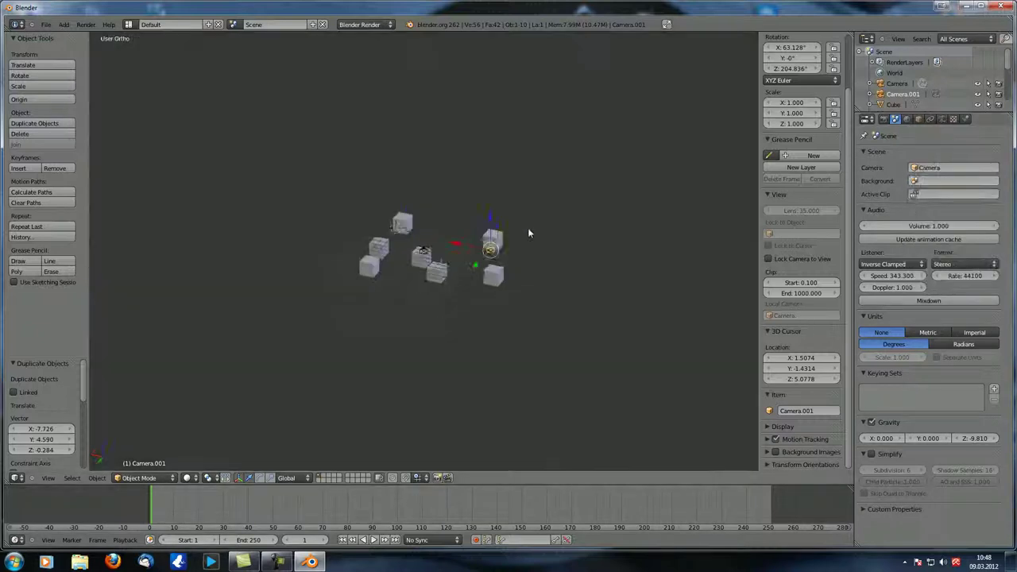
{"action": "key", "text": "x"}
{"action": "left_click", "coordinate": [473, 238]}
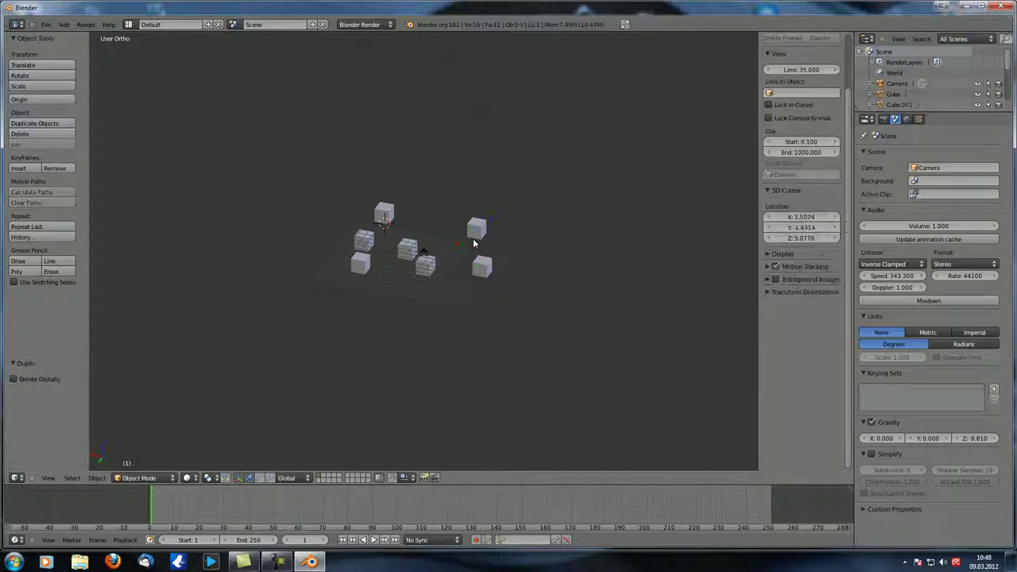
{"action": "key", "text": "KP_5"}
{"action": "key", "text": "KP_0"}
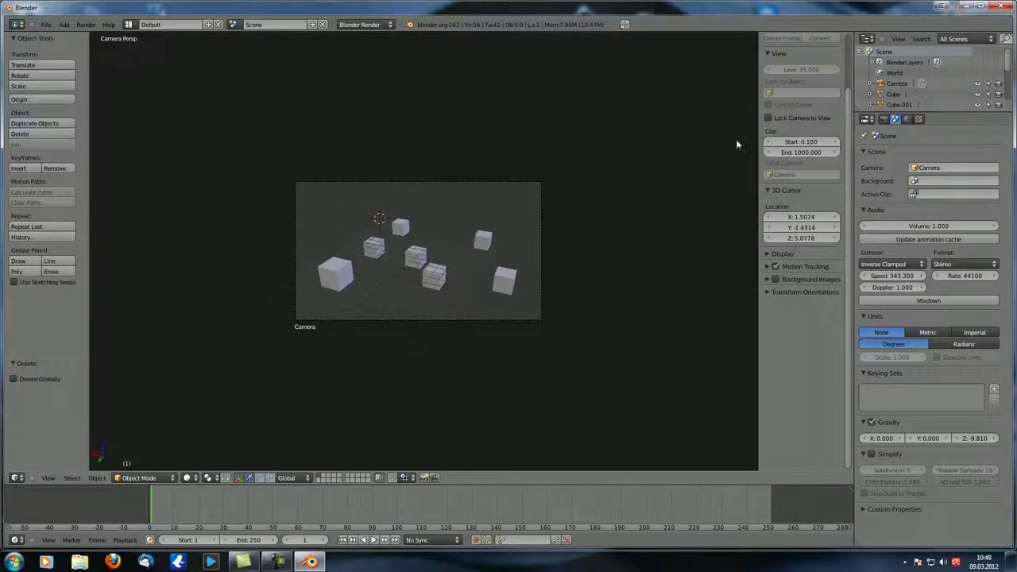
Step: Select the camera, reopen its settings and turn off the Name display
{"action": "right_click", "coordinate": [498, 210]}
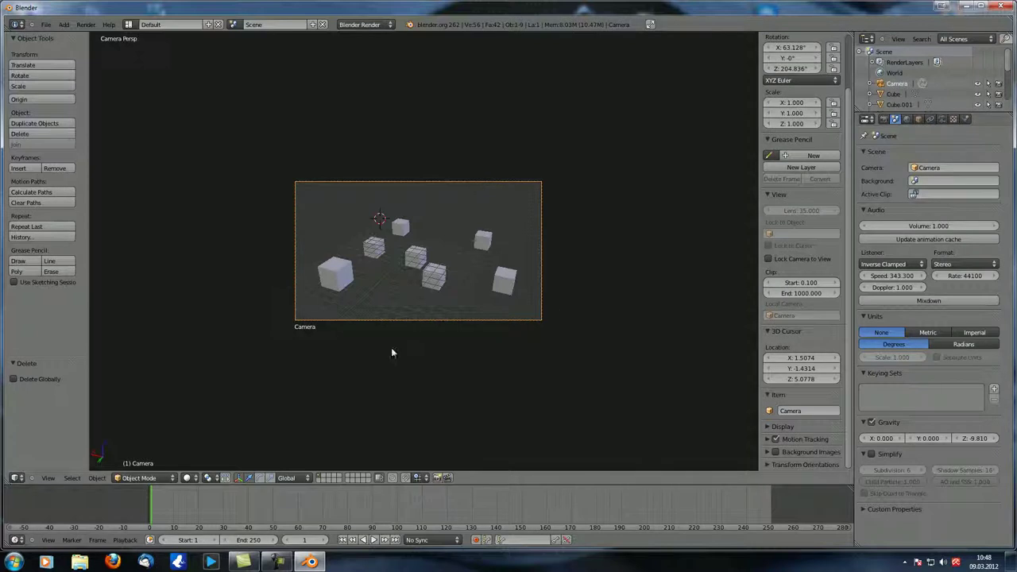
{"action": "left_click", "coordinate": [942, 120]}
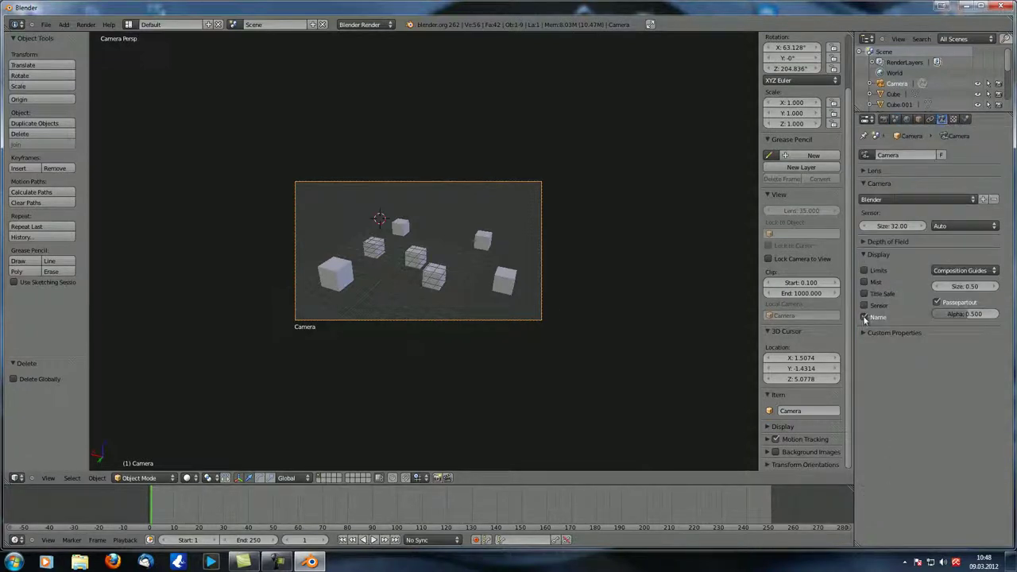
{"action": "left_click", "coordinate": [864, 317]}
Step: Turn on the Center composition guide and examine its lines in the camera view
{"action": "scroll", "coordinate": [394, 304], "scroll_direction": "up", "scroll_amount": 4}
{"action": "middle_click_drag", "start_coordinate": [427, 309], "coordinate": [461, 308], "text": "shift"}
{"action": "left_click", "coordinate": [973, 272]}
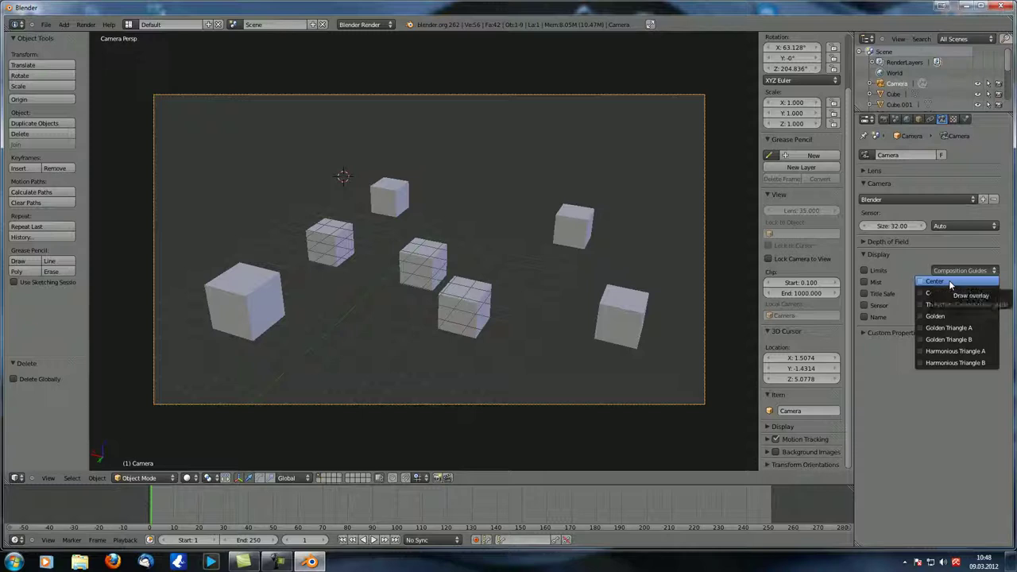
{"action": "left_click", "coordinate": [950, 282]}
{"action": "key", "text": "KP_0"}
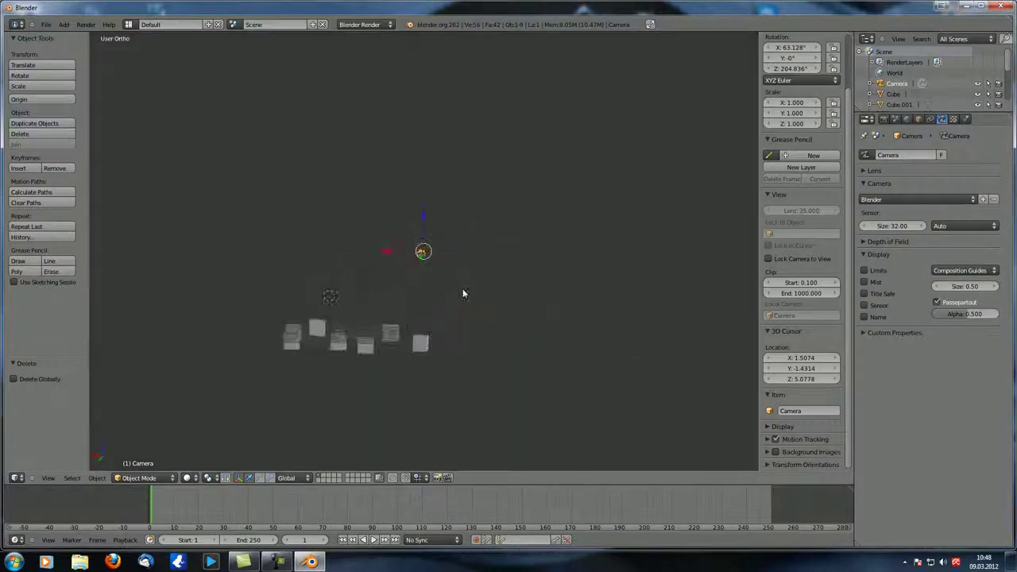
{"action": "key", "text": "KP_0"}
{"action": "scroll", "coordinate": [440, 296], "scroll_direction": "up", "scroll_amount": 5}
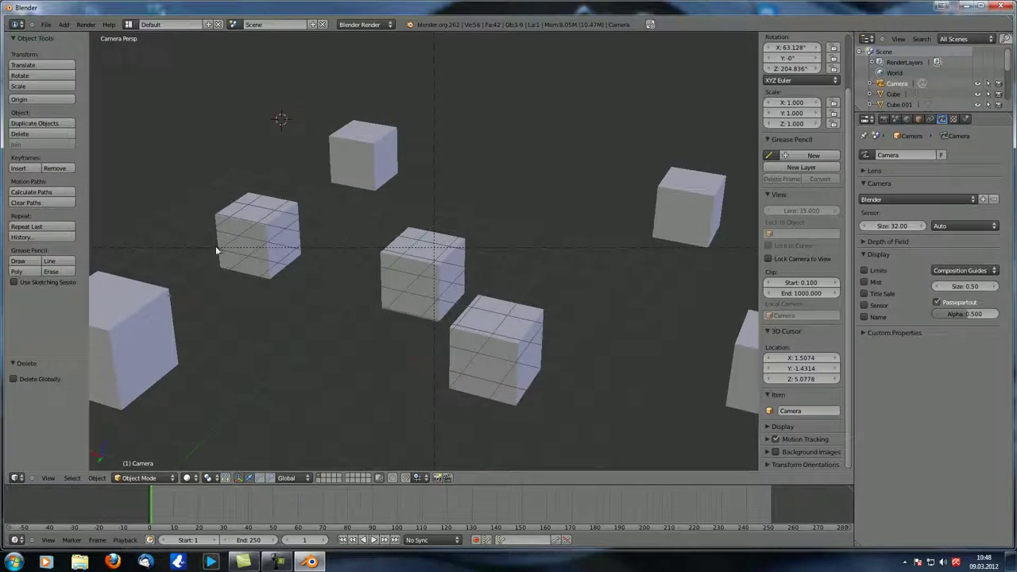
Step: Open the theme settings in the user preferences and change the 3D viewport's background to light yellow
{"action": "left_click", "coordinate": [46, 25]}
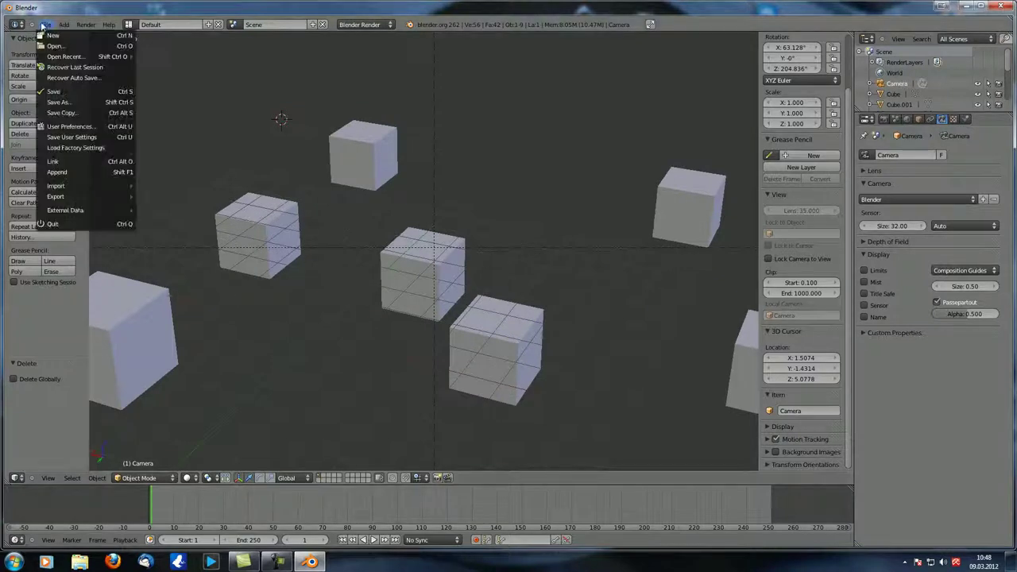
{"action": "left_click", "coordinate": [83, 124]}
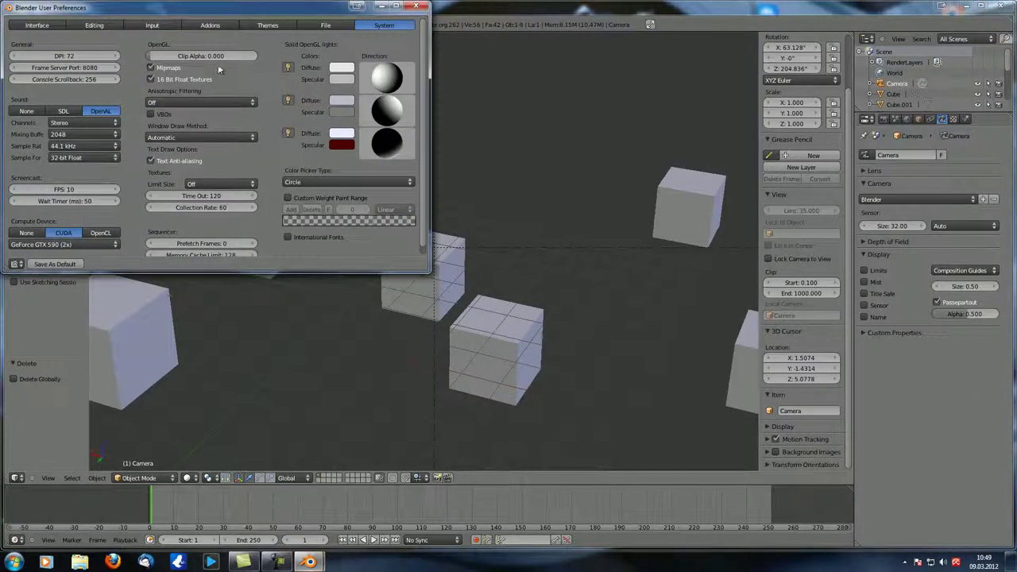
{"action": "left_click", "coordinate": [258, 27]}
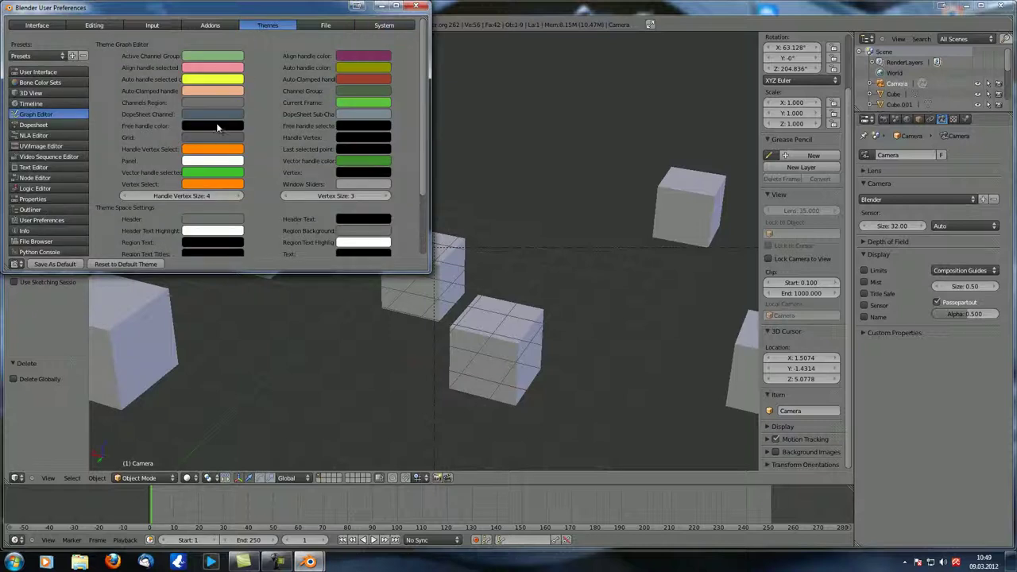
{"action": "left_click", "coordinate": [44, 72]}
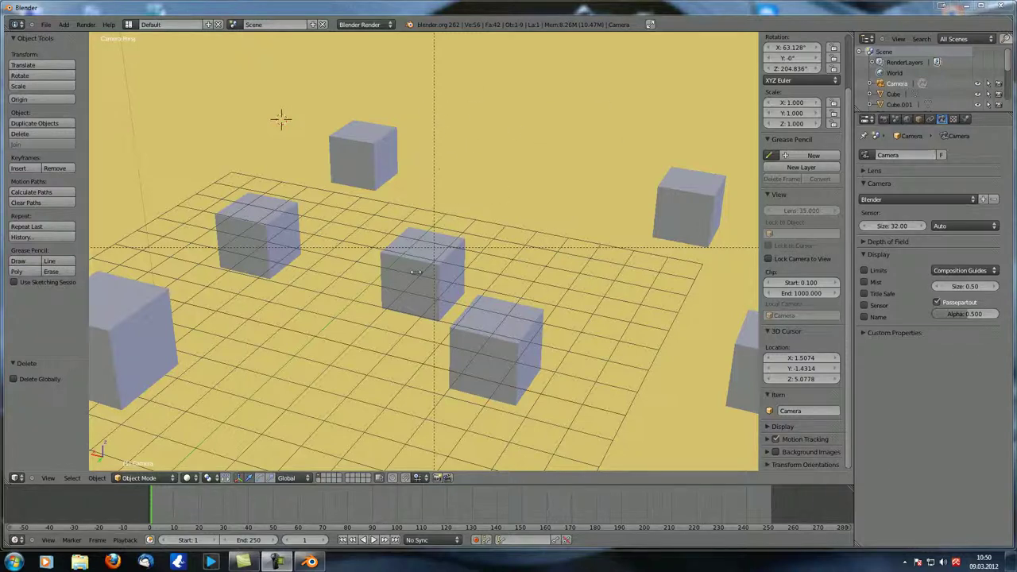
Step: Show the full camera frame, turn on the Thirds composition guide and turn off the Center guide
{"action": "key", "text": "KP_0"}
{"action": "key", "text": "KP_0"}
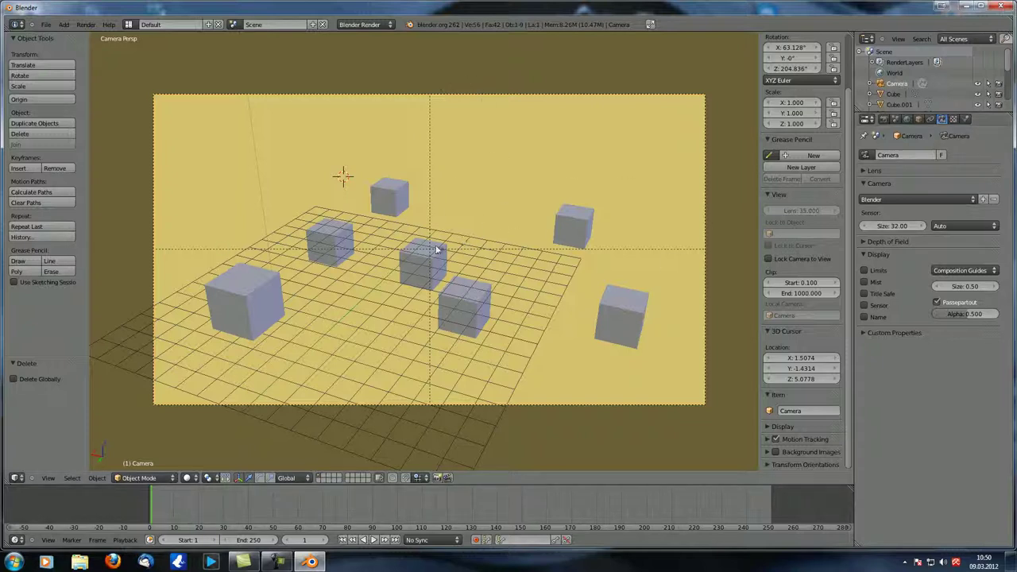
{"action": "key", "text": "Home"}
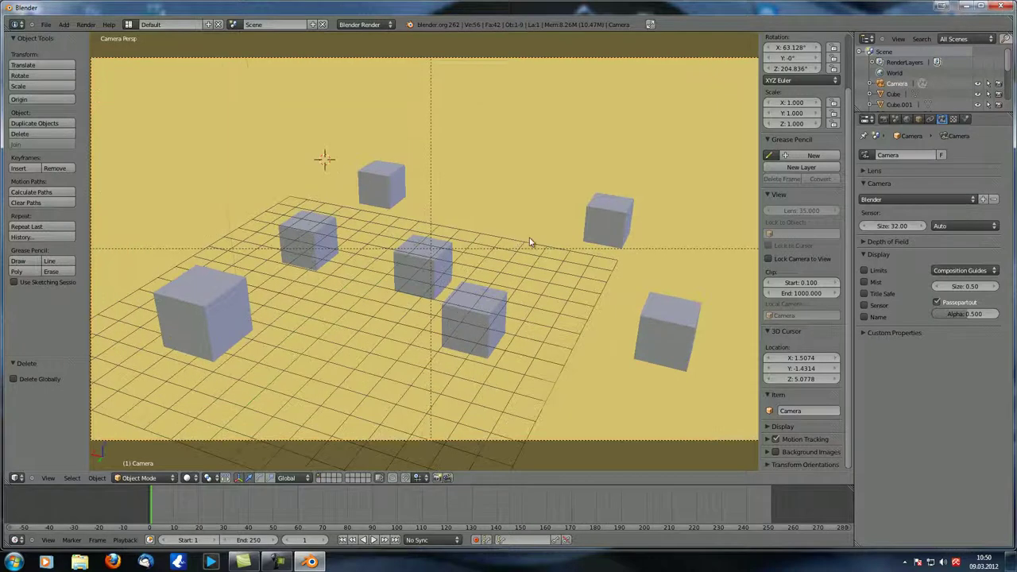
{"action": "scroll", "coordinate": [530, 242], "scroll_direction": "down", "scroll_amount": 1}
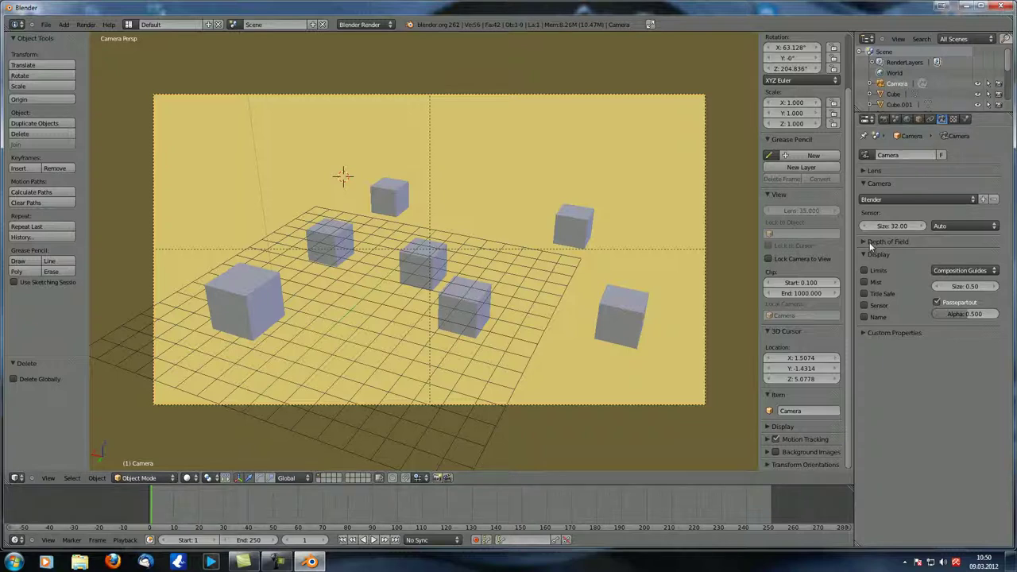
{"action": "left_click", "coordinate": [956, 270]}
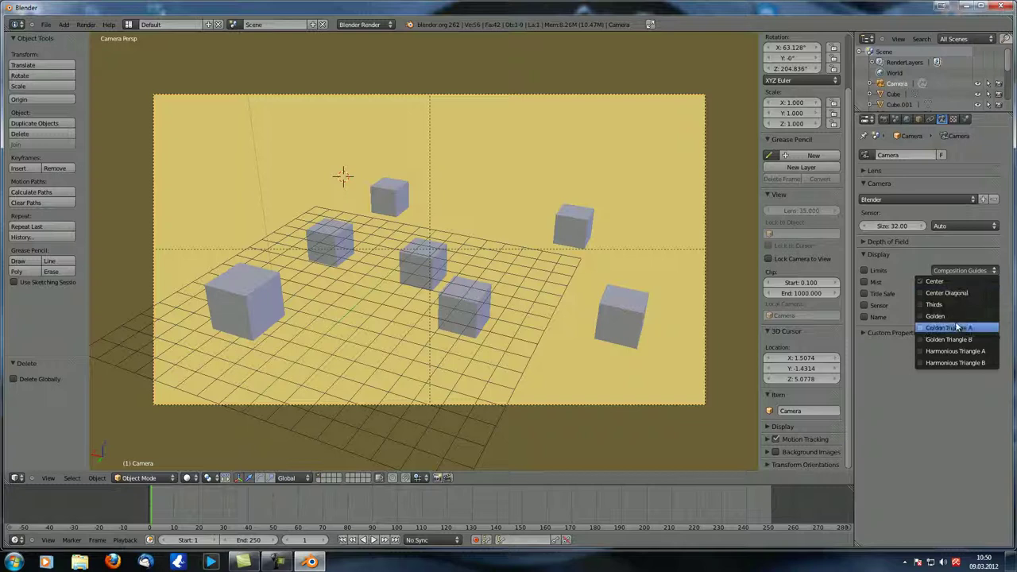
{"action": "left_click", "coordinate": [955, 305]}
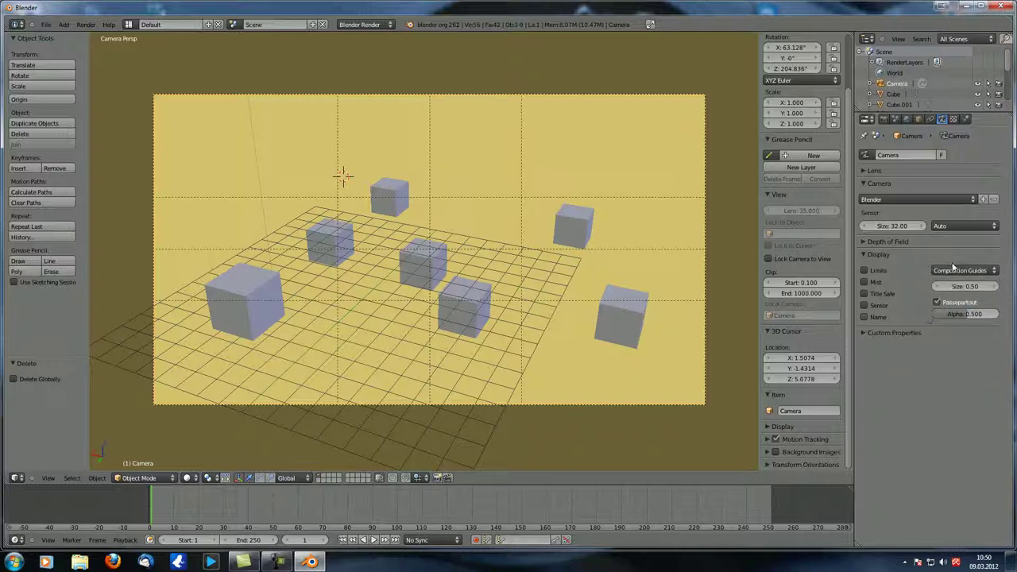
{"action": "left_click", "coordinate": [961, 270]}
{"action": "left_click", "coordinate": [953, 278]}
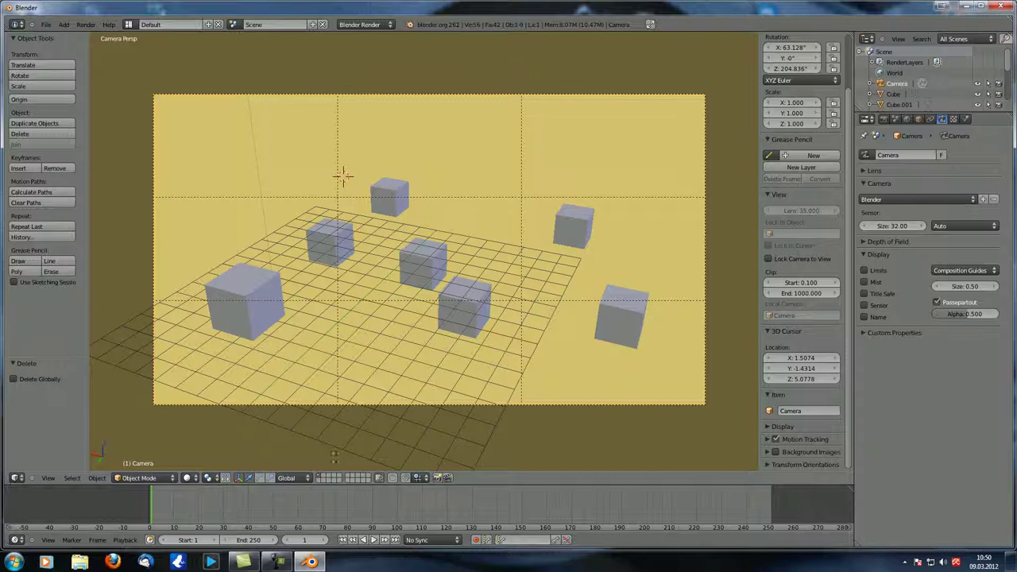
Step: Turn off the Thirds composition guide and turn on the Center Diagonal guide
{"action": "left_click", "coordinate": [979, 271]}
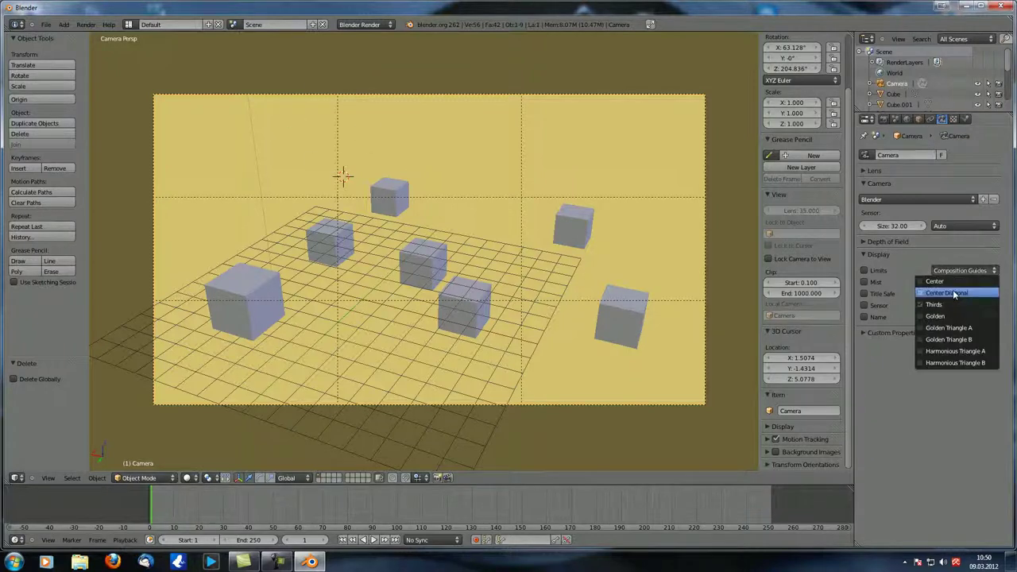
{"action": "left_click", "coordinate": [941, 304]}
{"action": "left_click", "coordinate": [960, 271]}
{"action": "left_click", "coordinate": [947, 293]}
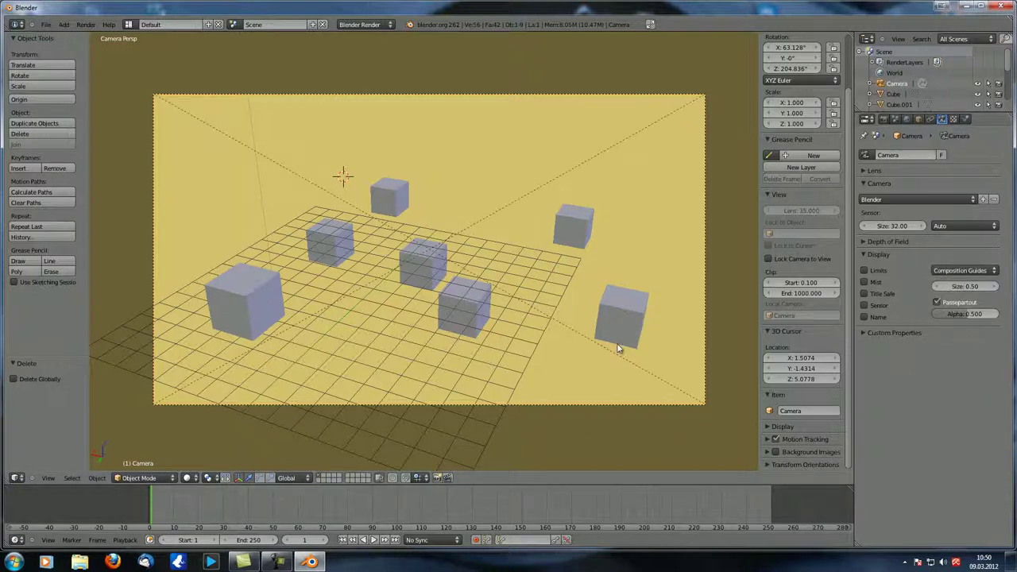
Step: Turn on the Golden composition guide, turn off Center Diagonal and examine the golden-ratio lines in the camera frame
{"action": "left_click", "coordinate": [979, 271]}
{"action": "left_click", "coordinate": [942, 318]}
{"action": "left_click", "coordinate": [974, 270]}
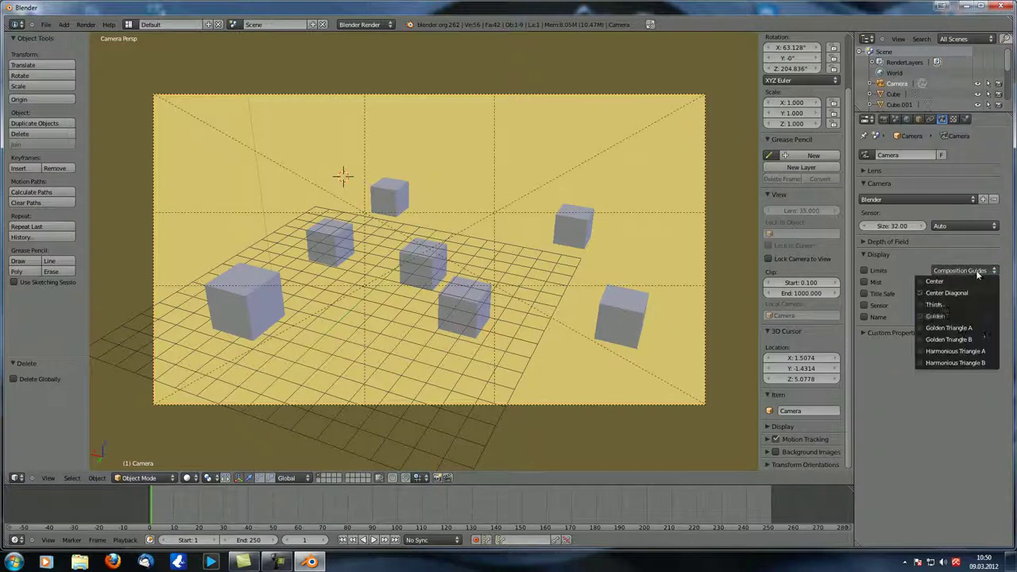
{"action": "left_click", "coordinate": [964, 294]}
{"action": "left_click", "coordinate": [973, 271]}
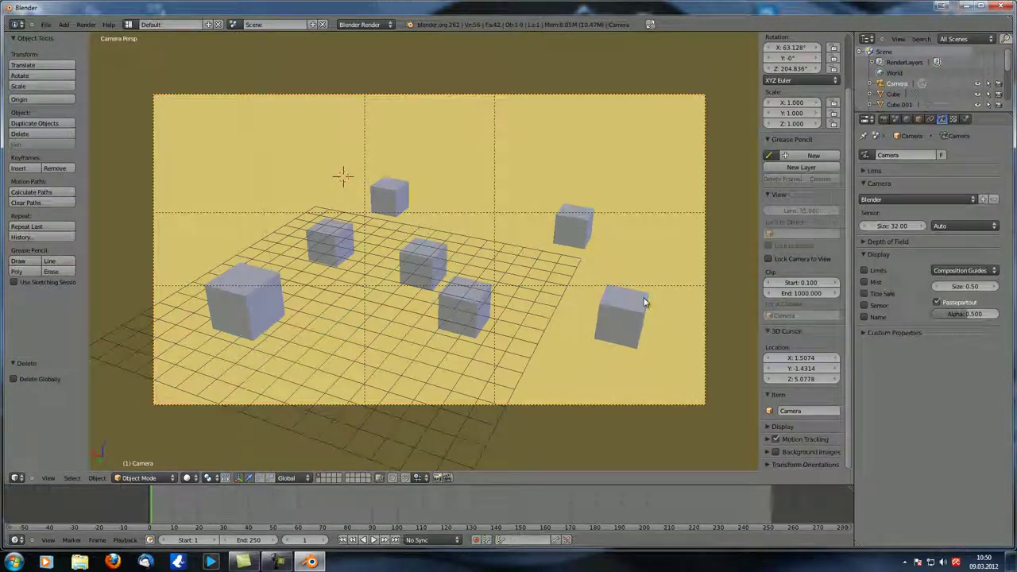
{"action": "scroll", "coordinate": [668, 298], "scroll_direction": "up", "scroll_amount": 1}
{"action": "middle_click_drag", "start_coordinate": [688, 294], "coordinate": [508, 289], "text": "shift"}
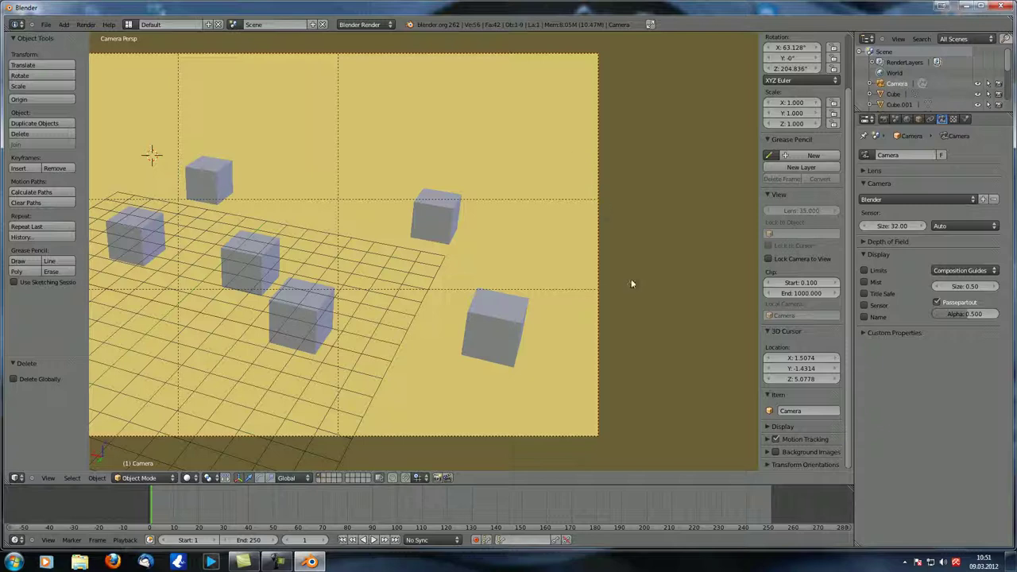
Step: Turn on the Thirds guide over the Golden guide to compare their lines, and turn Thirds off again
{"action": "scroll", "coordinate": [551, 219], "scroll_direction": "down", "scroll_amount": 2}
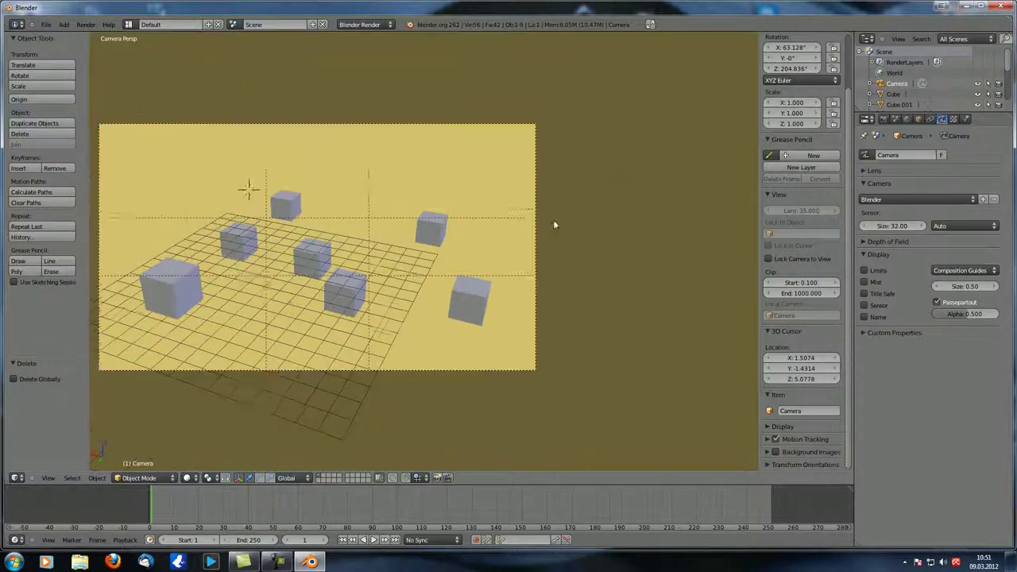
{"action": "middle_click_drag", "start_coordinate": [550, 219], "coordinate": [614, 187], "text": "shift"}
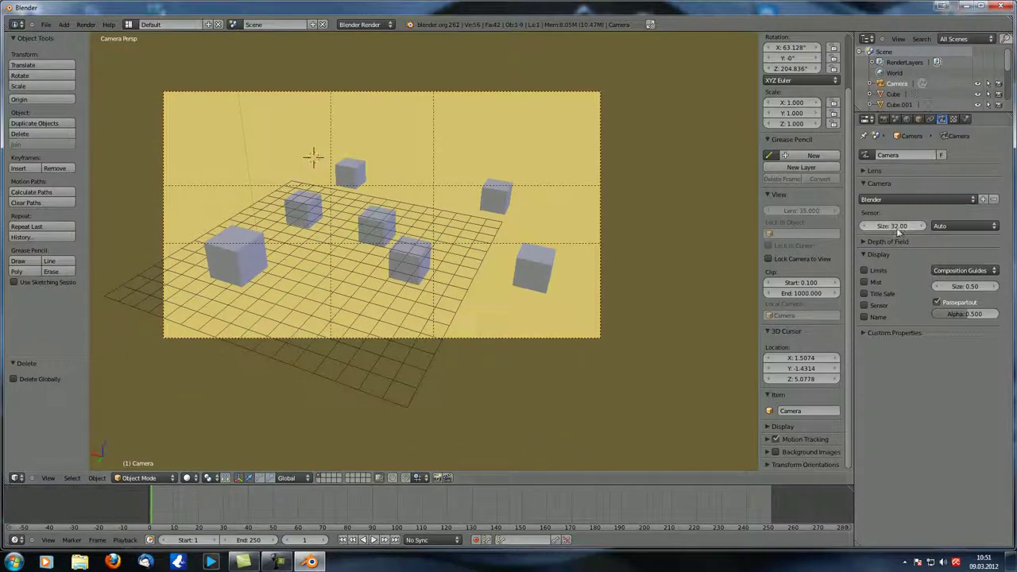
{"action": "left_click", "coordinate": [962, 270]}
{"action": "left_click", "coordinate": [963, 305]}
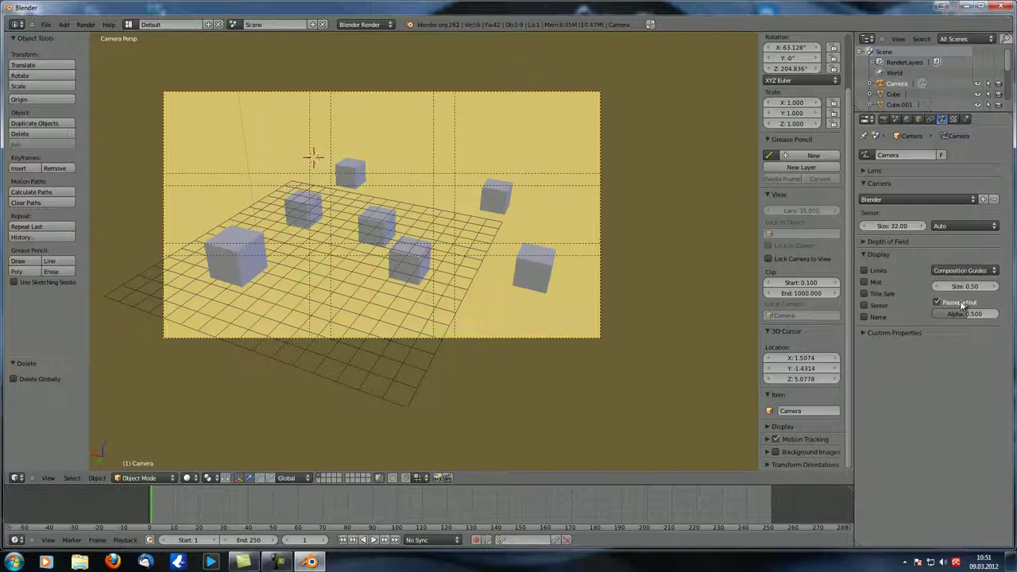
{"action": "left_click", "coordinate": [962, 270]}
{"action": "left_click", "coordinate": [965, 277]}
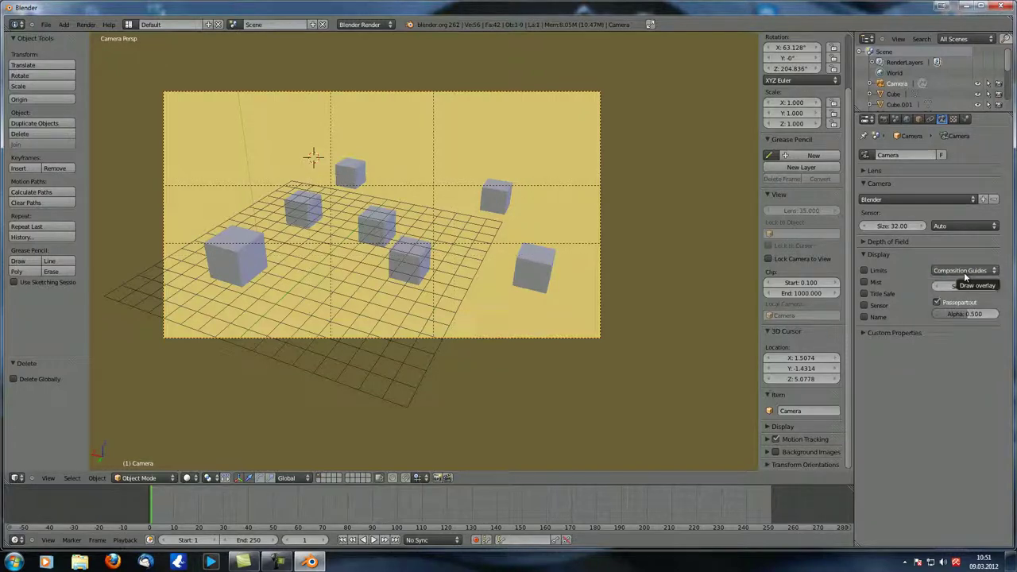
Step: Turn off the Golden composition guide and turn on Golden Triangle A for the camera frame
{"action": "scroll", "coordinate": [465, 314], "scroll_direction": "up", "scroll_amount": 1}
{"action": "middle_click_drag", "start_coordinate": [388, 278], "coordinate": [446, 303], "text": "shift"}
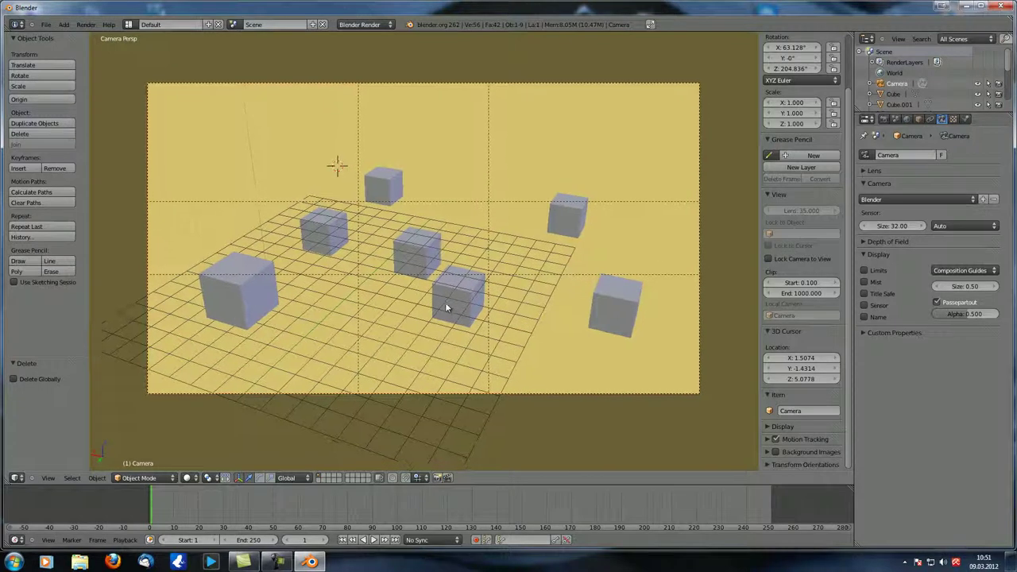
{"action": "scroll", "coordinate": [445, 308], "scroll_direction": "up", "scroll_amount": 2}
{"action": "scroll", "coordinate": [445, 288], "scroll_direction": "down", "scroll_amount": 2}
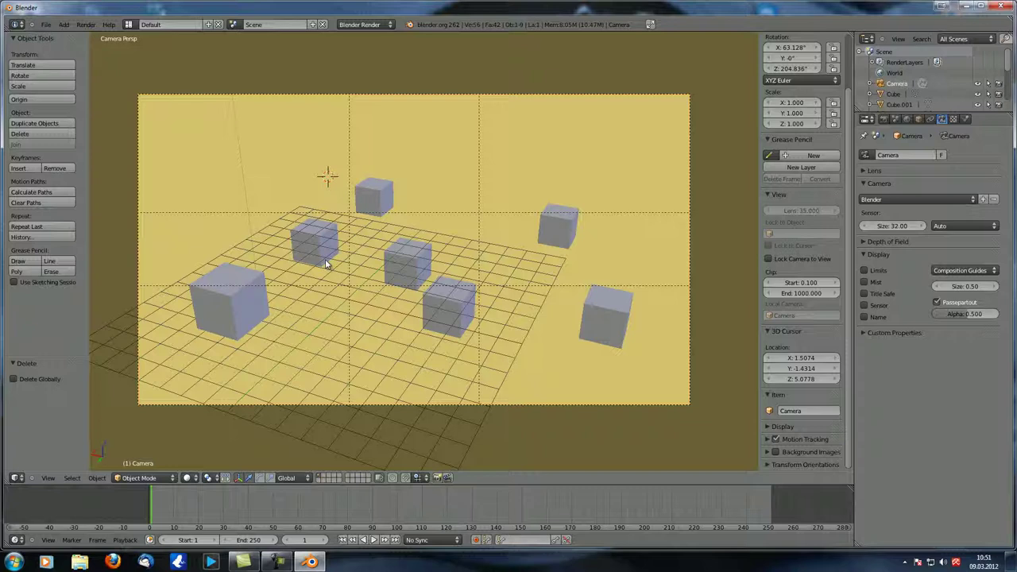
{"action": "left_click", "coordinate": [962, 270]}
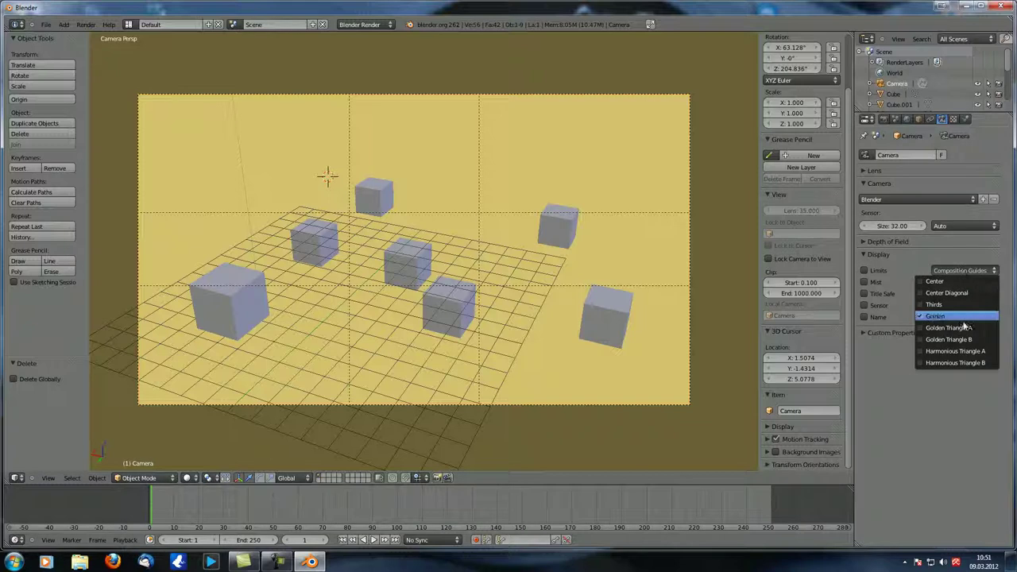
{"action": "left_click", "coordinate": [934, 316]}
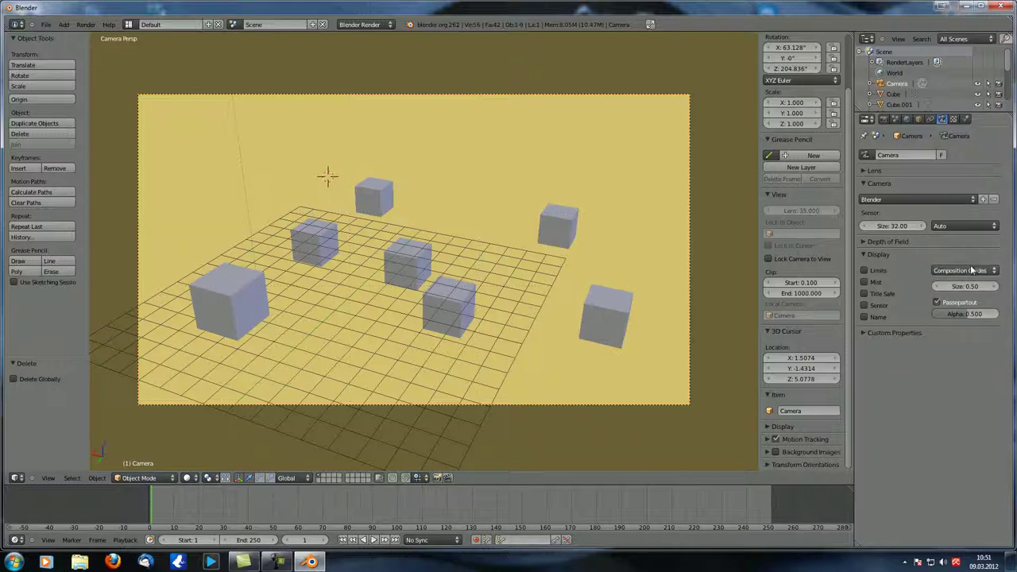
{"action": "left_click", "coordinate": [963, 270]}
{"action": "left_click", "coordinate": [945, 327]}
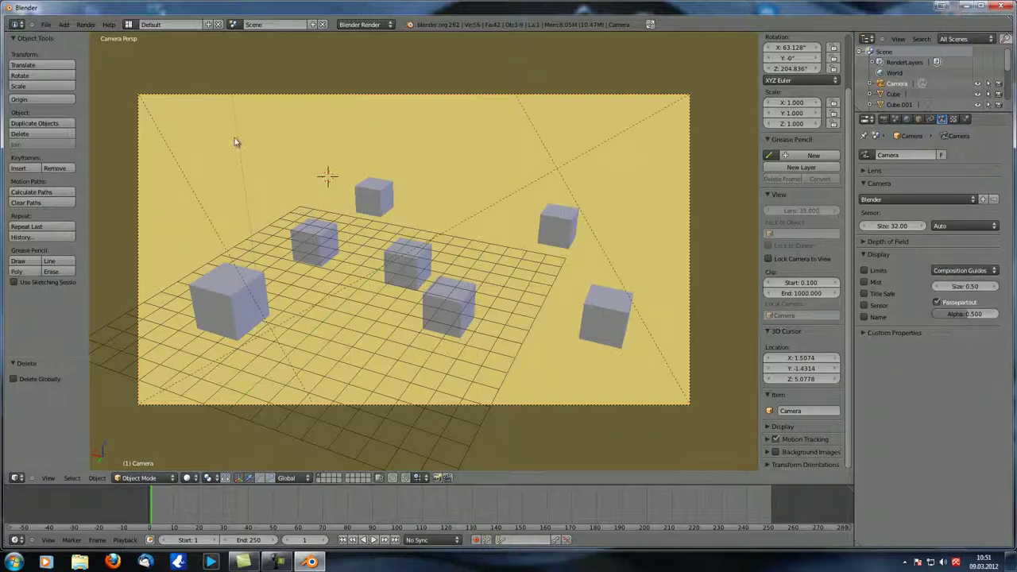
Step: Add the Golden Triangle B guide to the camera frame and turn off both Golden Triangle guides
{"action": "left_click", "coordinate": [962, 270]}
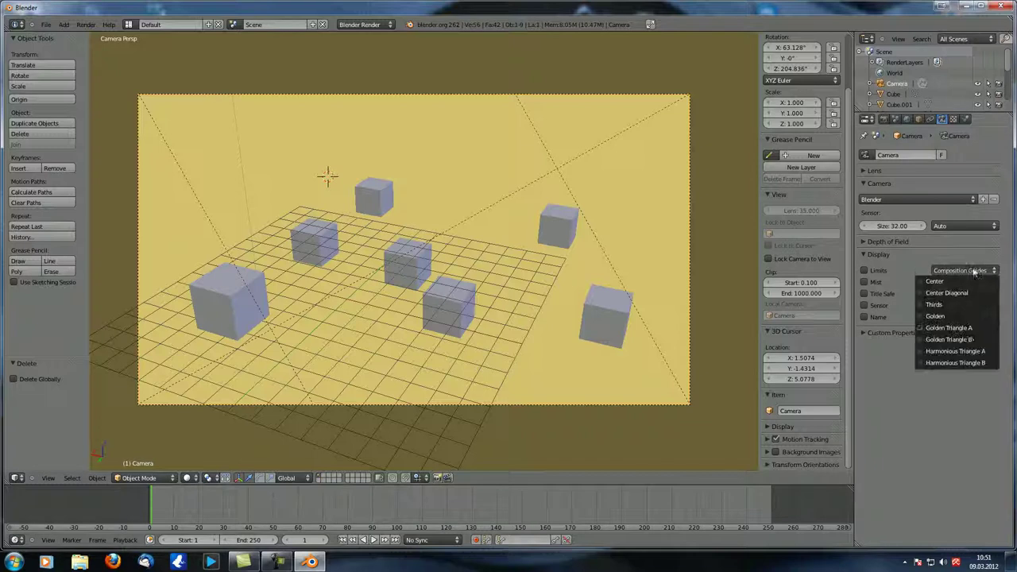
{"action": "left_click", "coordinate": [953, 318]}
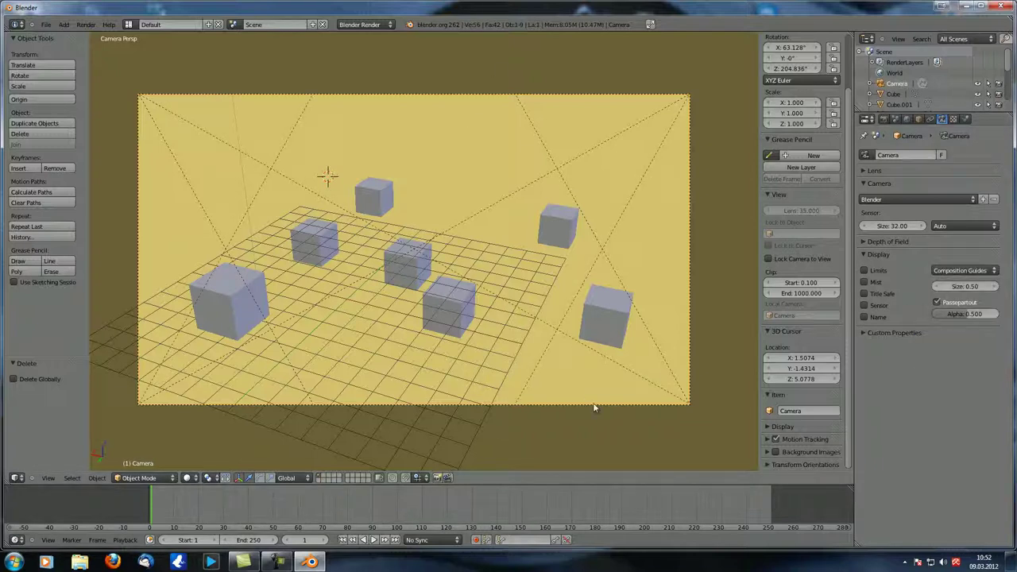
{"action": "left_click", "coordinate": [958, 270]}
{"action": "left_click", "coordinate": [944, 329]}
{"action": "left_click", "coordinate": [962, 270]}
{"action": "left_click", "coordinate": [941, 339]}
Step: Turn on the Harmonious Triangle A guide, examine its lines in the camera frame, and turn it off
{"action": "left_click", "coordinate": [958, 270]}
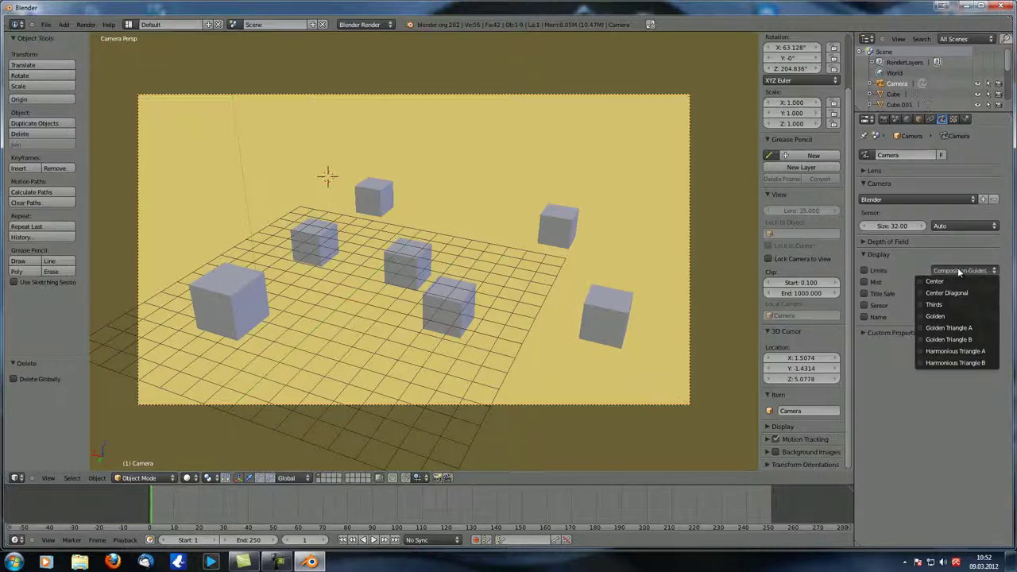
{"action": "left_click", "coordinate": [953, 350]}
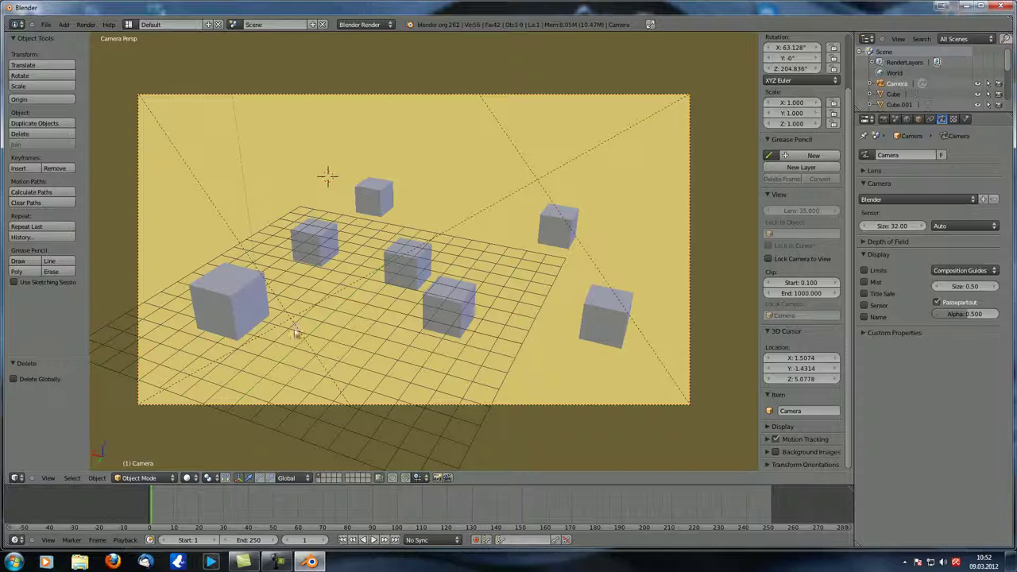
{"action": "left_click", "coordinate": [959, 270]}
{"action": "left_click", "coordinate": [968, 270]}
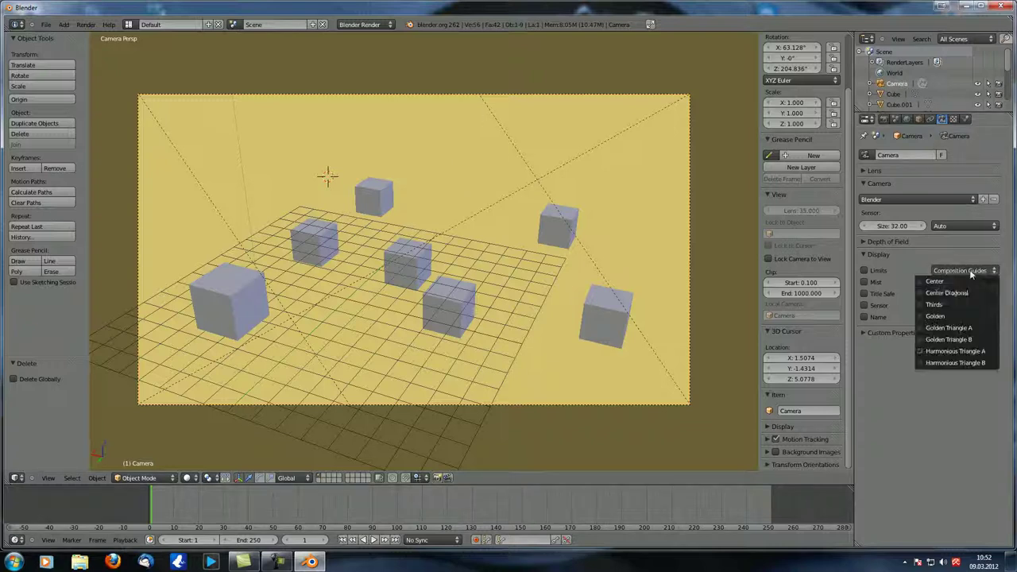
{"action": "left_click", "coordinate": [953, 351]}
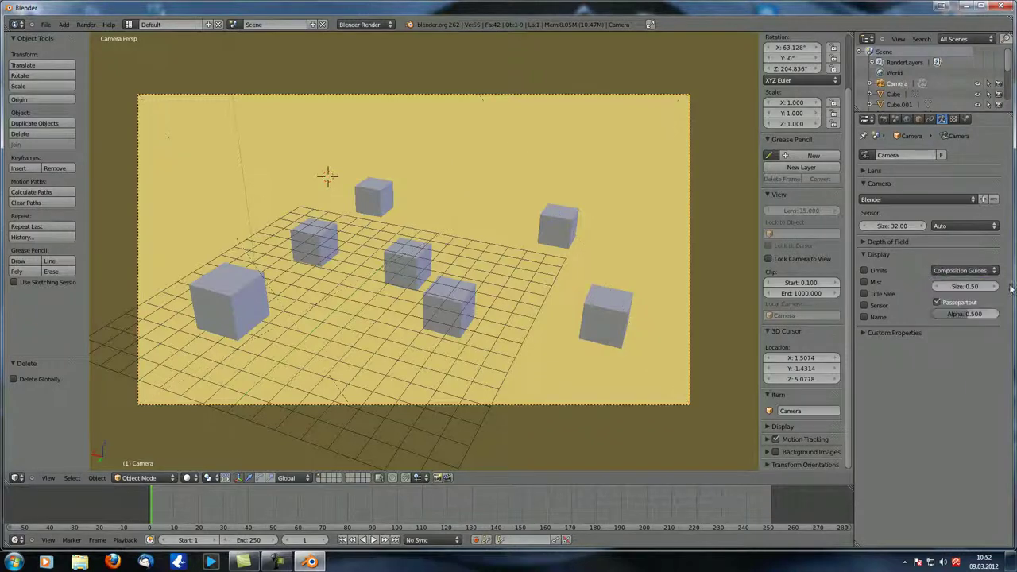
{"action": "left_click", "coordinate": [959, 271]}
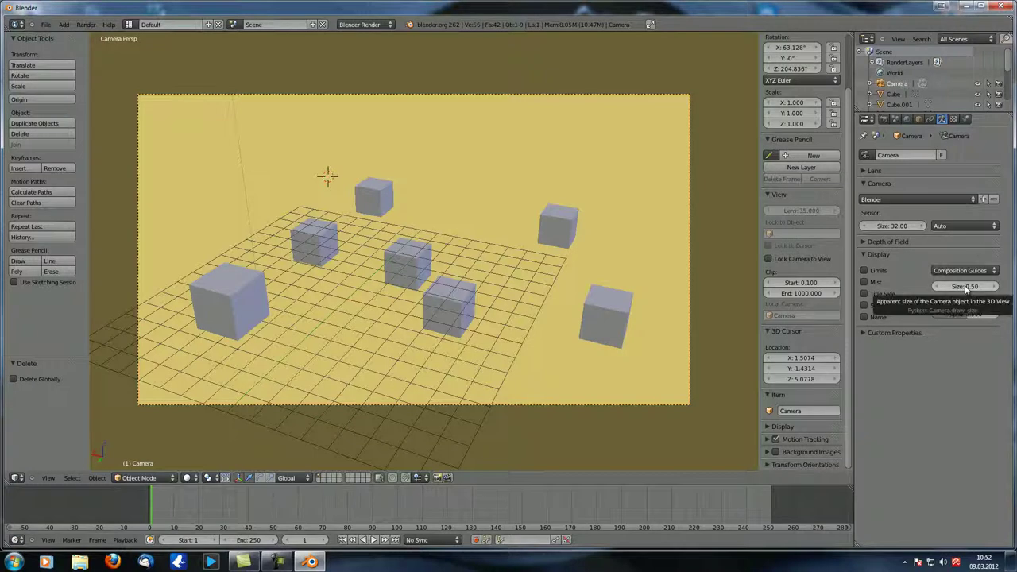
Step: Enlarge the camera's display size to 11.42 and set it back to 0.5
{"action": "left_click_drag", "start_coordinate": [959, 288], "coordinate": [969, 286]}
{"action": "left_click", "coordinate": [969, 288]}
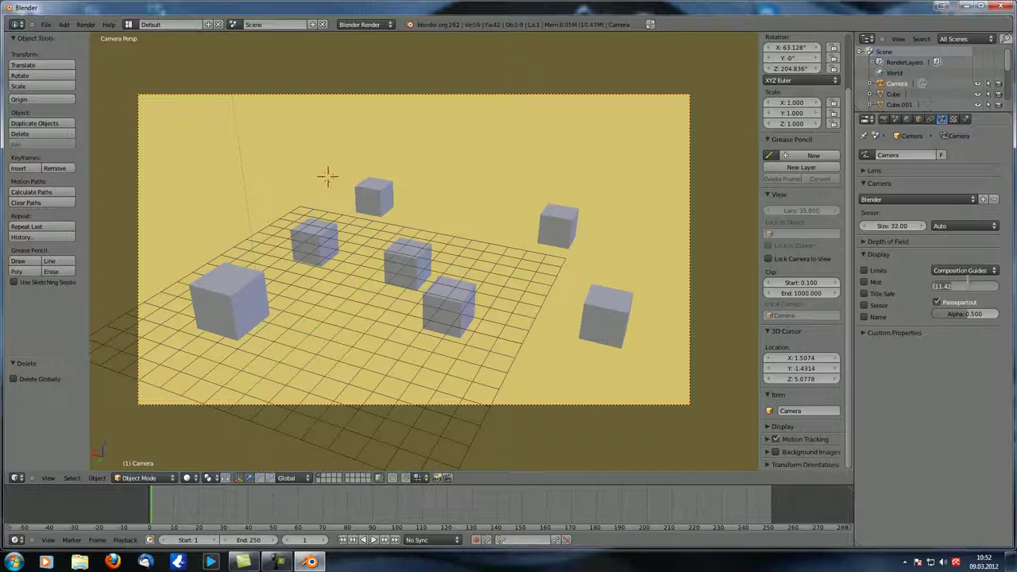
{"action": "type", "text": "0.5"}
{"action": "key", "text": "Return"}
Step: Leave the camera view and enlarge the camera's display size to about 11.22
{"action": "scroll", "coordinate": [648, 308], "scroll_direction": "down", "scroll_amount": 5}
{"action": "middle_click_drag", "start_coordinate": [606, 270], "coordinate": [378, 232]}
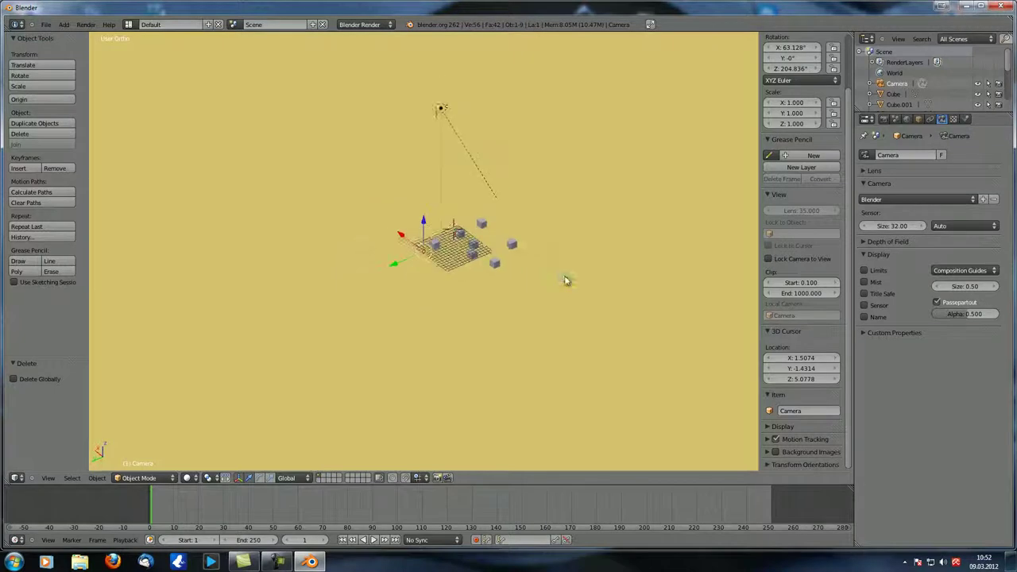
{"action": "scroll", "coordinate": [481, 263], "scroll_direction": "up", "scroll_amount": 4}
{"action": "left_click_drag", "start_coordinate": [966, 284], "coordinate": [1005, 285]}
{"action": "middle_click_drag", "start_coordinate": [342, 294], "coordinate": [503, 258]}
Step: Open the user preferences and change the 3D View theme's Window Background colour to orange
{"action": "left_click", "coordinate": [46, 25]}
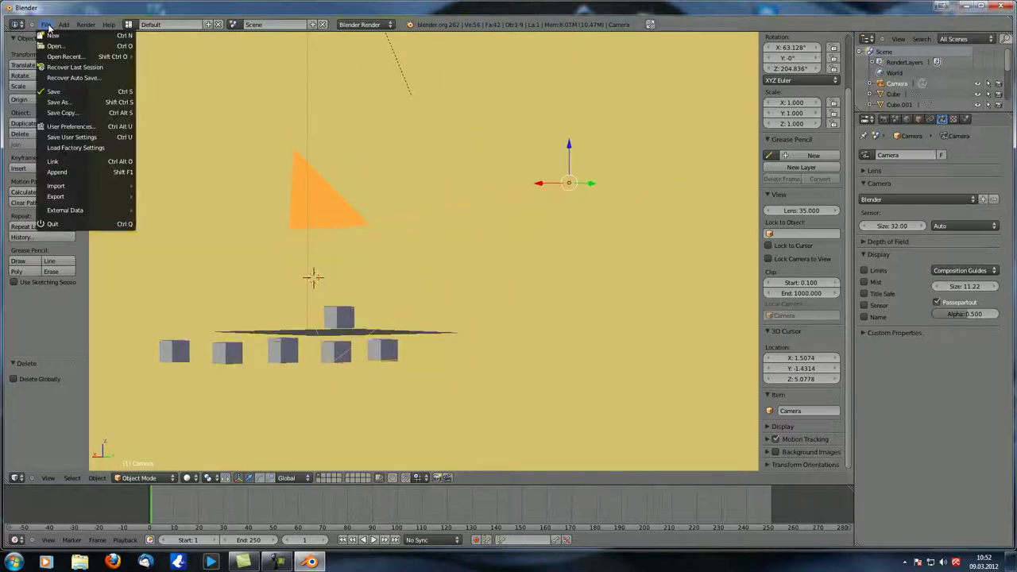
{"action": "left_click", "coordinate": [79, 125]}
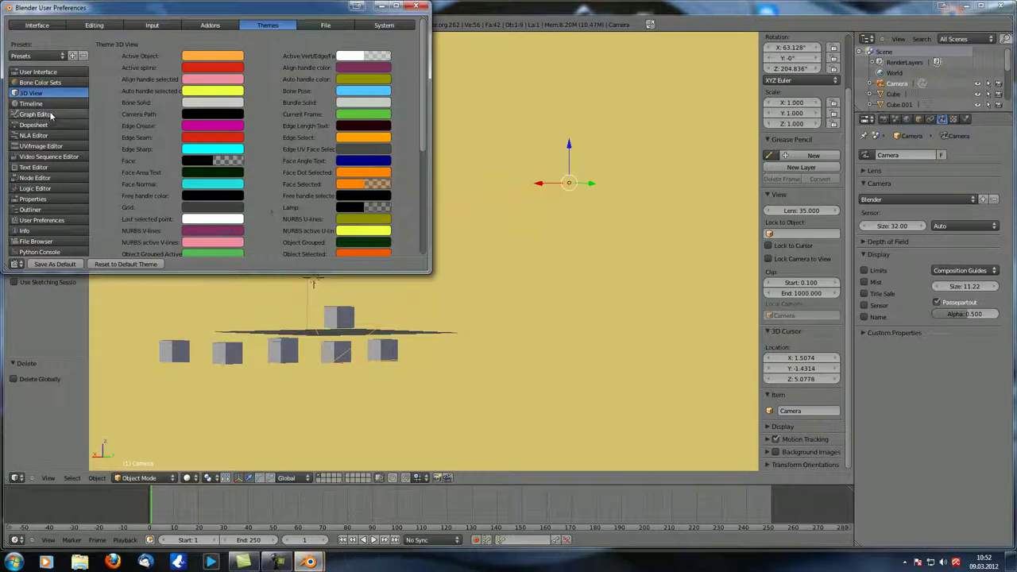
{"action": "scroll", "coordinate": [267, 182], "scroll_direction": "down", "scroll_amount": 5}
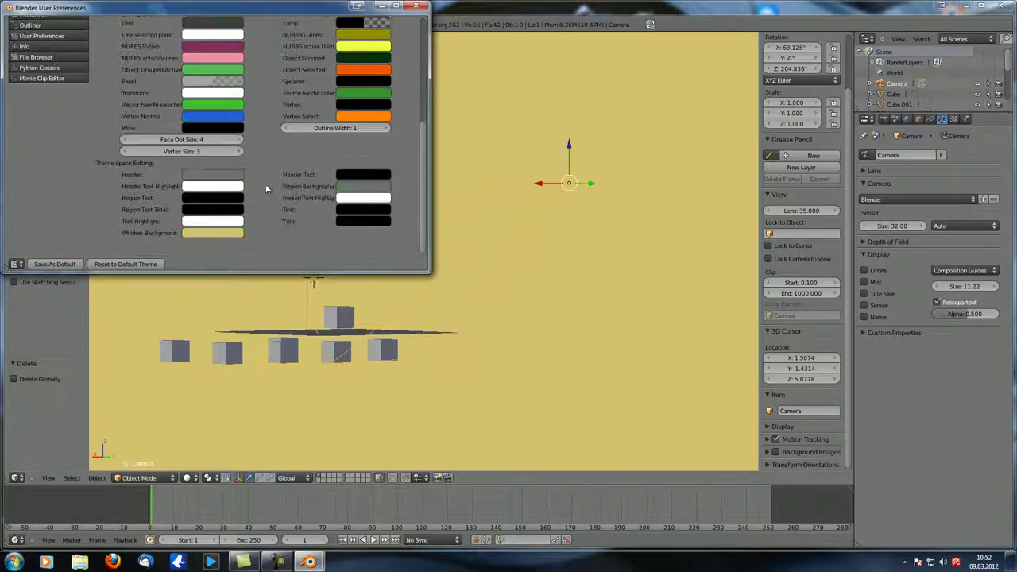
{"action": "left_click", "coordinate": [215, 232]}
{"action": "mouse_move", "coordinate": [216, 153]}
{"action": "left_mouse_down"}
{"action": "mouse_move", "coordinate": [229, 151]}
{"action": "mouse_move", "coordinate": [215, 167]}
{"action": "left_mouse_up"}
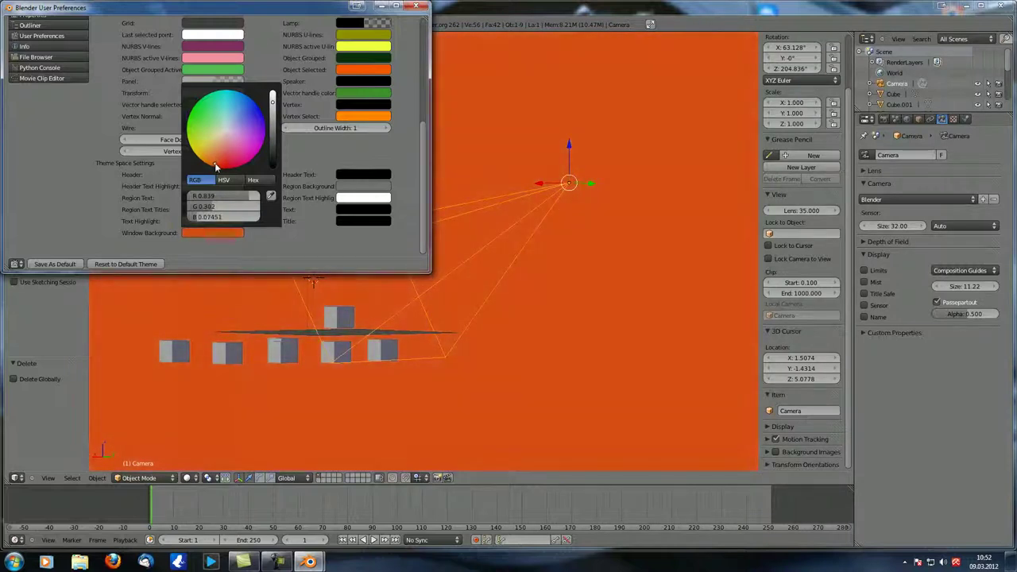
{"action": "left_click", "coordinate": [588, 300]}
Step: View the scene from another angle and set the camera's display size to 0.5
{"action": "middle_click_drag", "start_coordinate": [422, 209], "coordinate": [554, 207]}
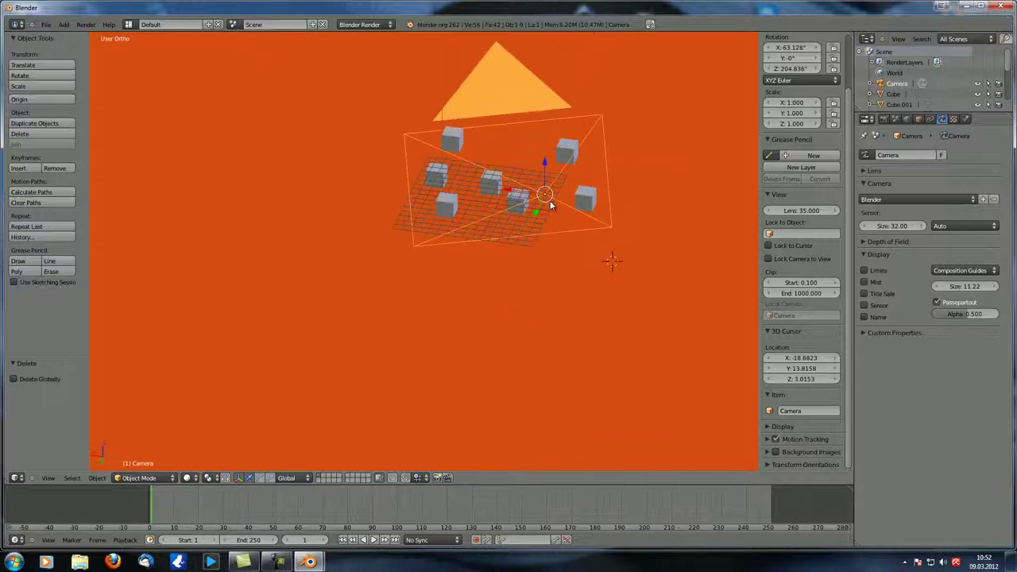
{"action": "left_click", "coordinate": [961, 287]}
{"action": "type", "text": "0.5"}
{"action": "key", "text": "Return"}
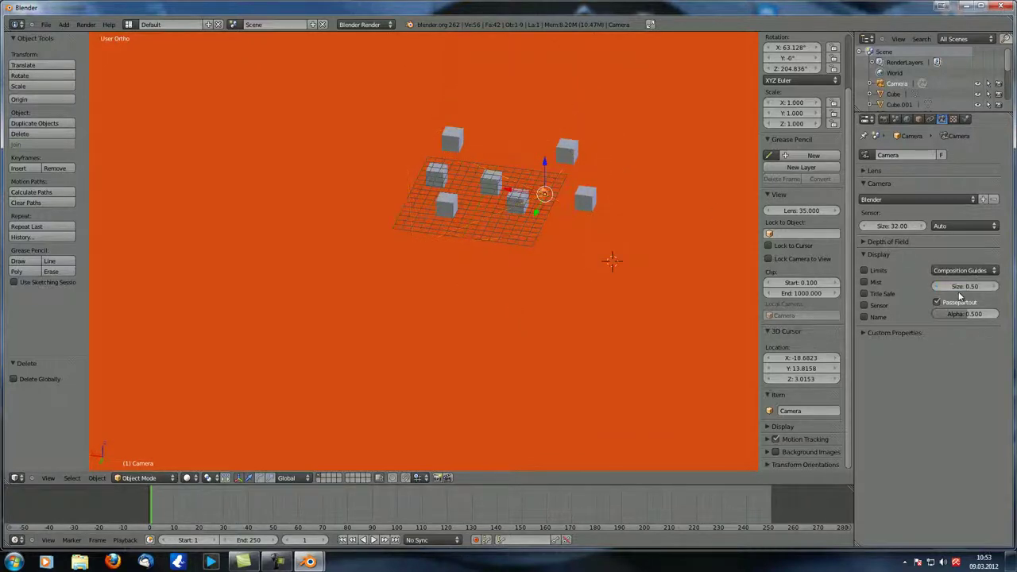
Step: Look through the camera, lower the Passepartout alpha to 0 and set it back to 0.5
{"action": "key", "text": "KP_0"}
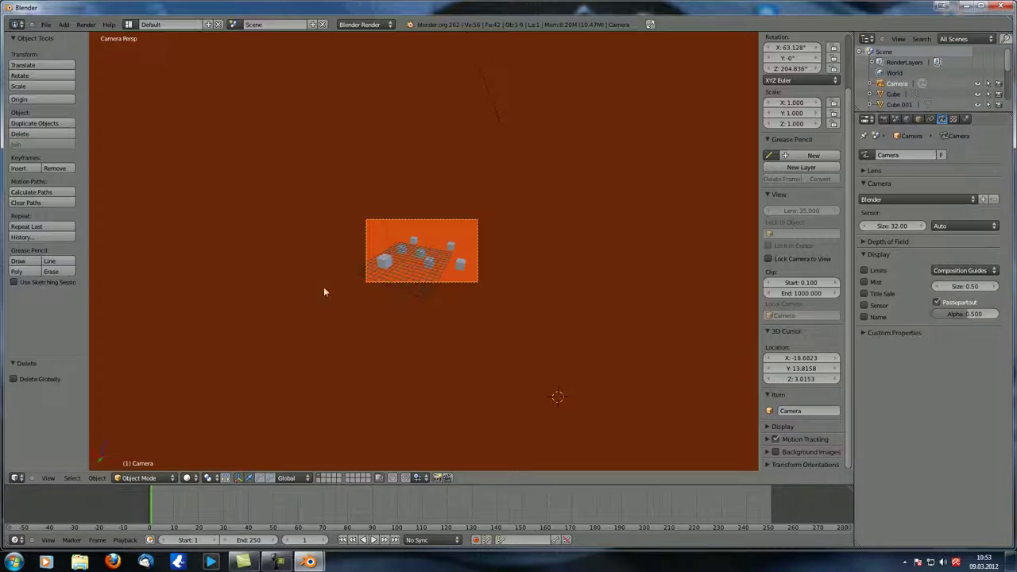
{"action": "scroll", "coordinate": [440, 272], "scroll_direction": "up", "scroll_amount": 3}
{"action": "middle_click_drag", "start_coordinate": [440, 273], "coordinate": [468, 265], "text": "shift"}
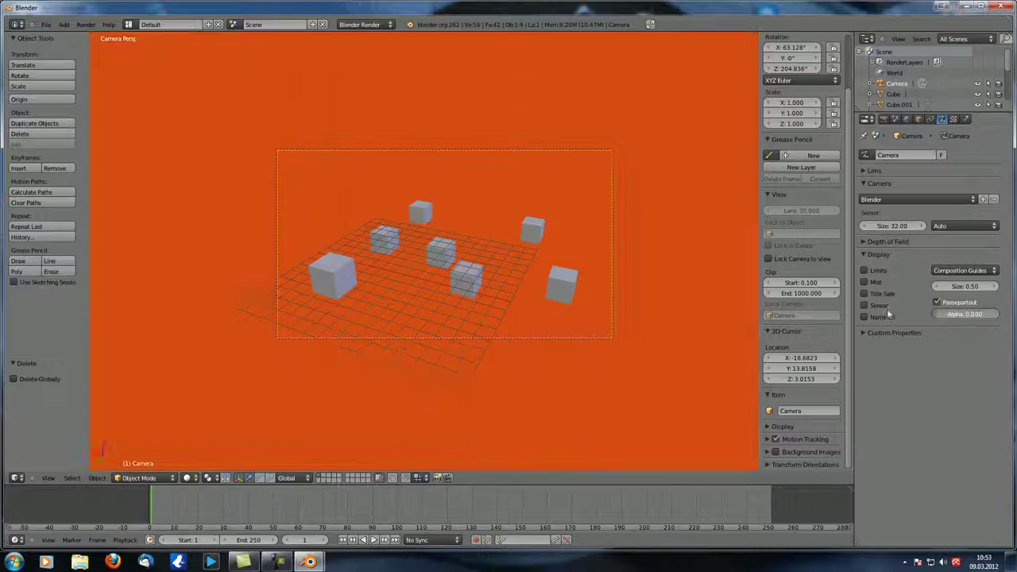
{"action": "left_click_drag", "start_coordinate": [965, 314], "coordinate": [737, 326]}
{"action": "left_click", "coordinate": [965, 315]}
{"action": "type", "text": "0.5"}
{"action": "key", "text": "Return"}
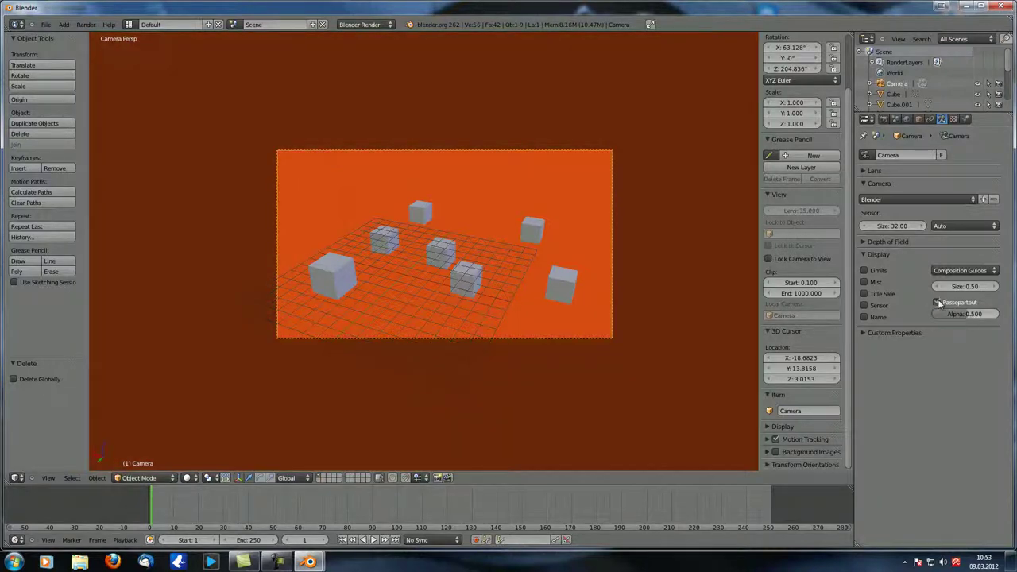
Step: Turn off Passepartout and examine the camera frame without the darkened surroundings
{"action": "left_click", "coordinate": [937, 302]}
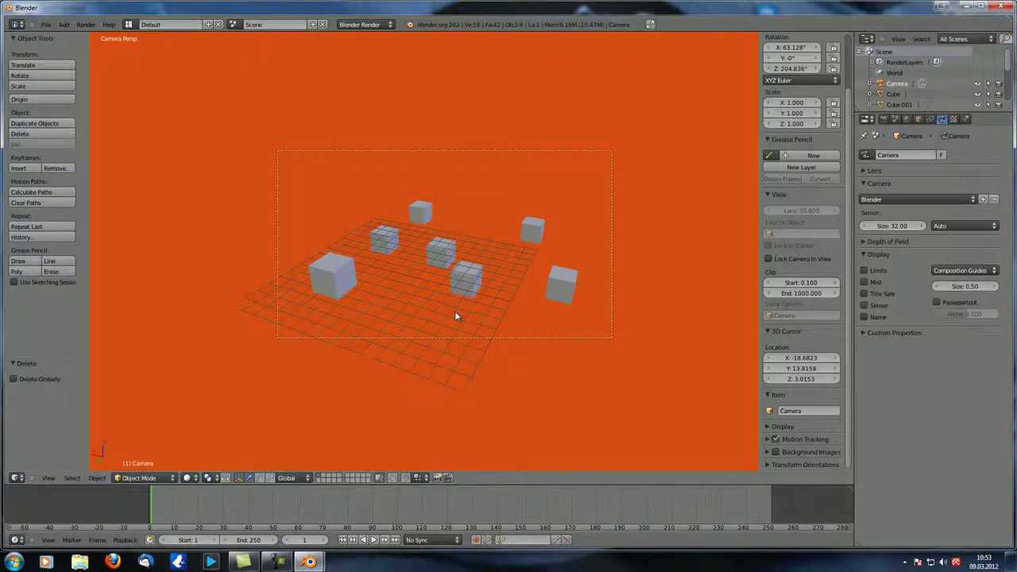
{"action": "scroll", "coordinate": [457, 315], "scroll_direction": "up", "scroll_amount": 2}
{"action": "middle_click_drag", "start_coordinate": [477, 294], "coordinate": [453, 303], "text": "shift"}
Step: Lock the camera to the view, reorient it closer to the cubes and release the lock
{"action": "left_click", "coordinate": [786, 261]}
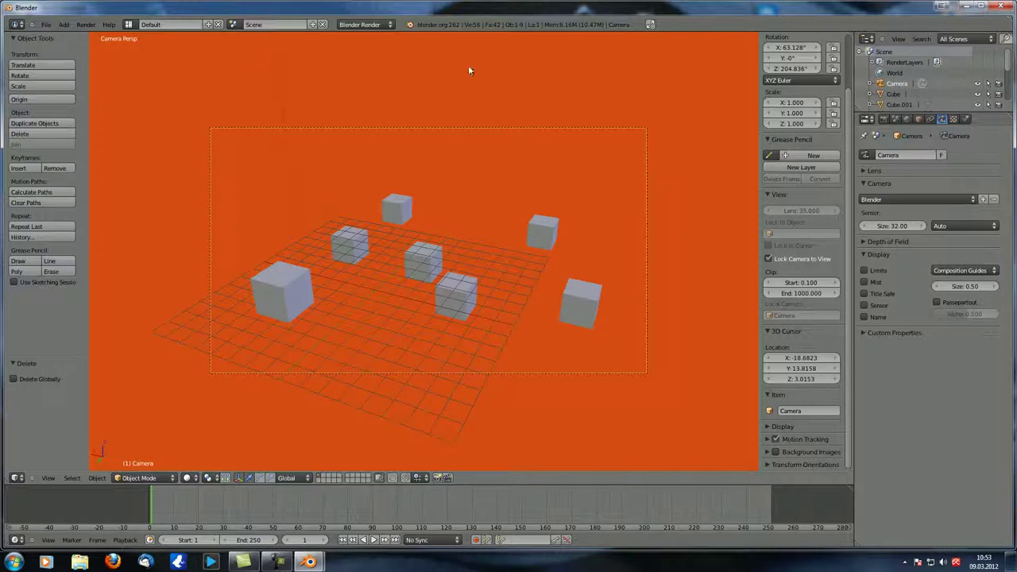
{"action": "middle_click_drag", "start_coordinate": [453, 288], "coordinate": [425, 306]}
{"action": "key", "text": "KP_5"}
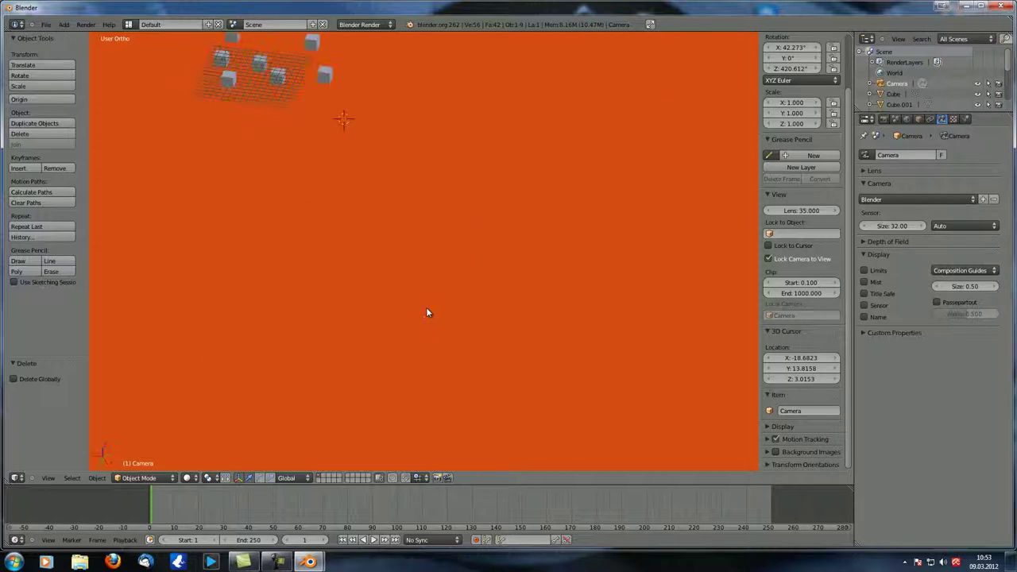
{"action": "key", "text": "KP_0"}
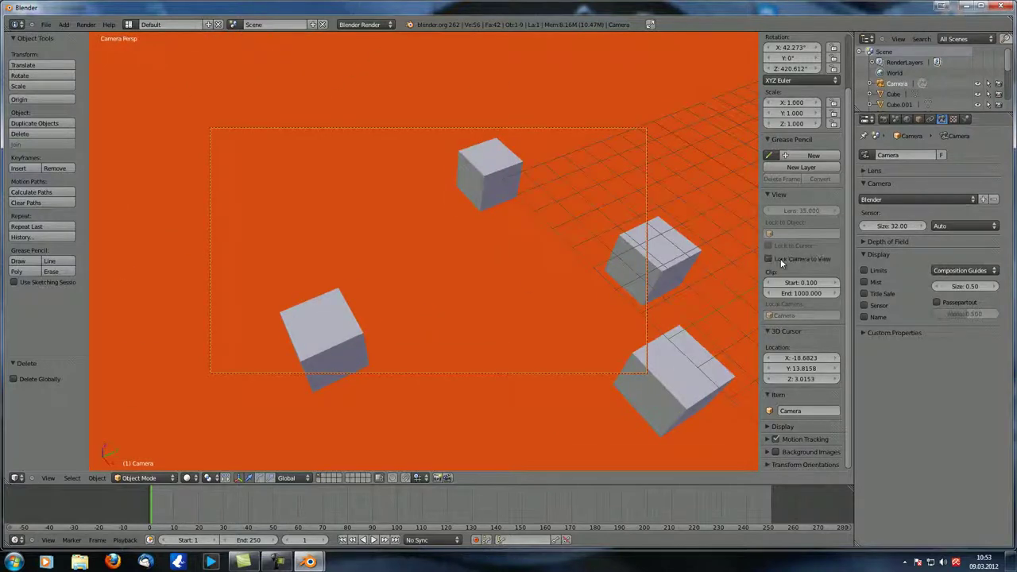
Step: Turn Passepartout back on and compare the scene outside and inside the camera view
{"action": "key", "text": "KP_5"}
{"action": "left_click", "coordinate": [953, 303]}
{"action": "middle_click_drag", "start_coordinate": [365, 297], "coordinate": [342, 288]}
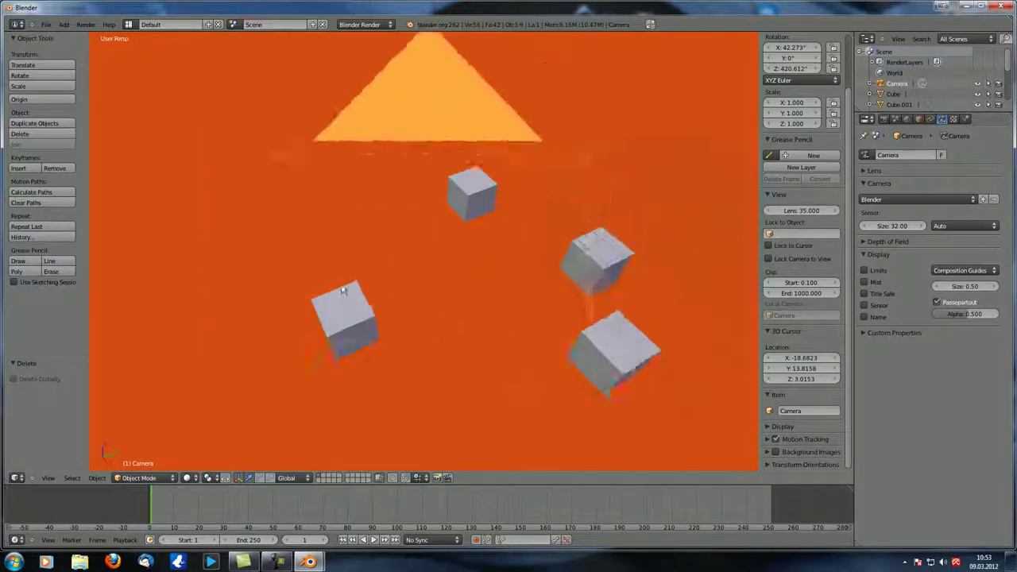
{"action": "key", "text": "KP_0"}
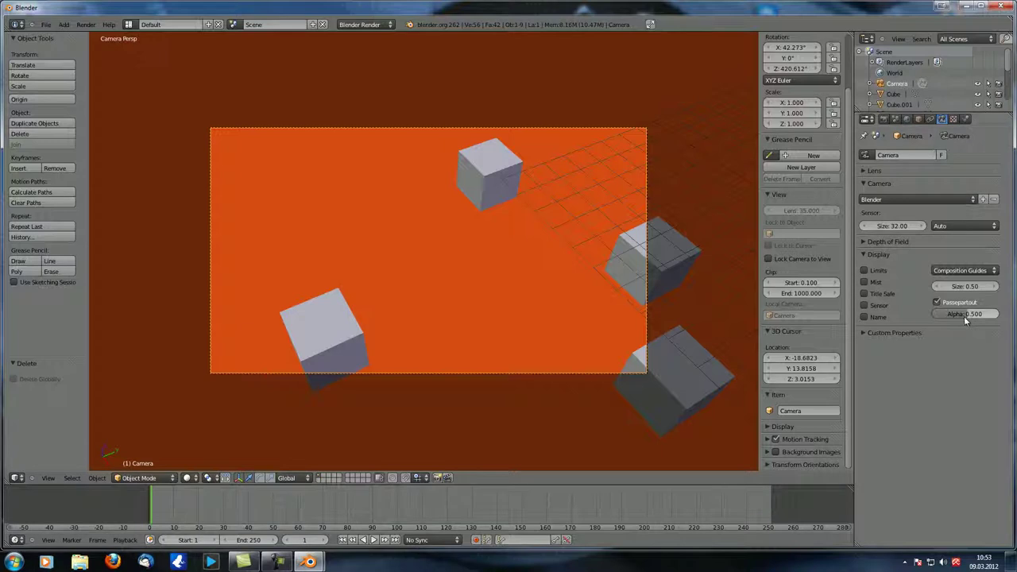
Step: Raise the Passepartout alpha to 1 to black out the surroundings, and set it back to 0.5
{"action": "mouse_move", "coordinate": [967, 318]}
{"action": "left_mouse_down"}
{"action": "mouse_move", "coordinate": [705, 325]}
{"action": "mouse_move", "coordinate": [977, 325]}
{"action": "left_mouse_up"}
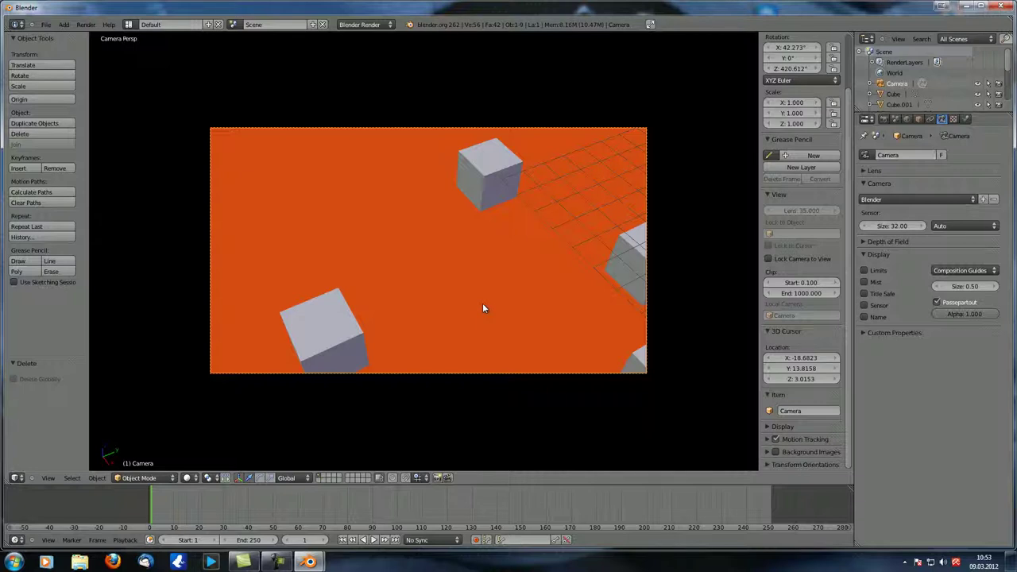
{"action": "left_click", "coordinate": [969, 313]}
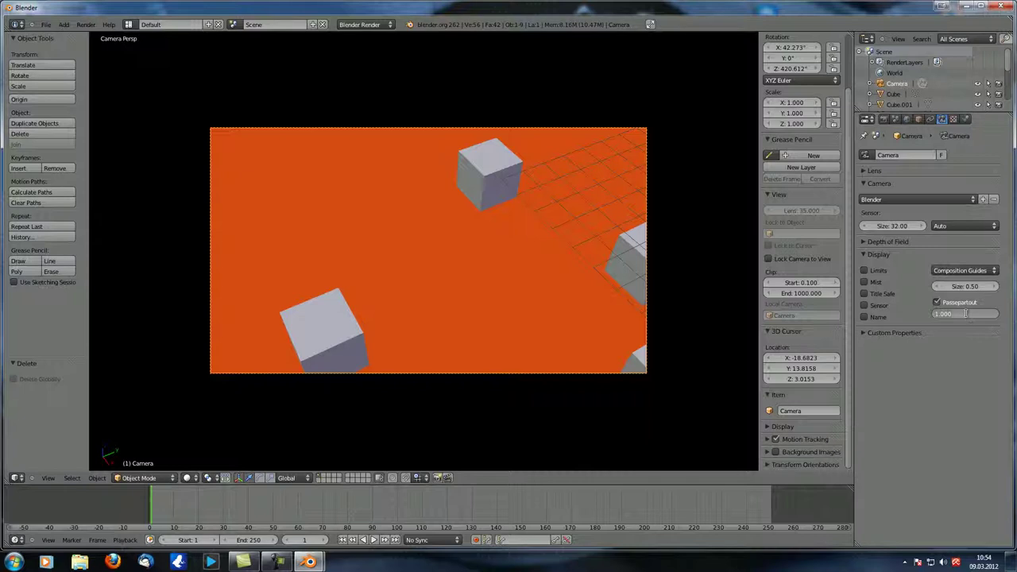
{"action": "type", "text": "0.5"}
{"action": "key", "text": "Return"}
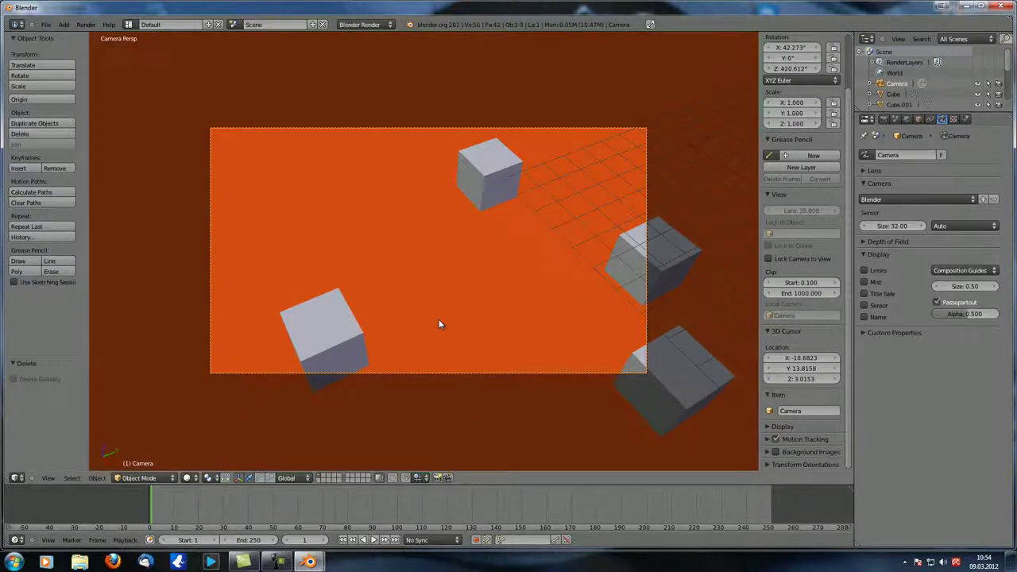
Step: Switch to the top view centred on the cubes and align the camera to that view
{"action": "key", "text": "KP_7"}
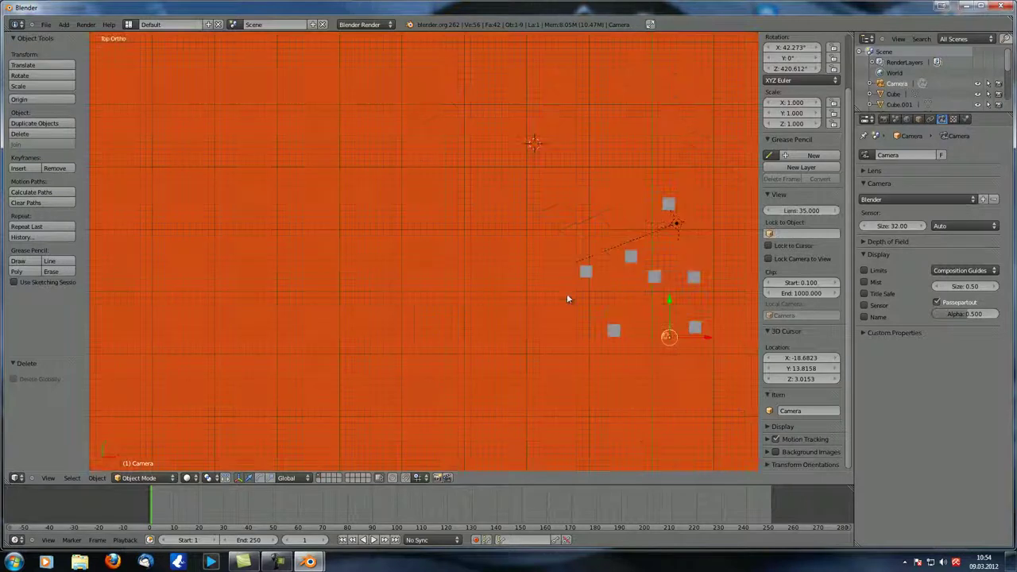
{"action": "middle_click_drag", "start_coordinate": [573, 290], "coordinate": [400, 239], "text": "shift"}
{"action": "key", "text": "ctrl+alt+KP_0"}
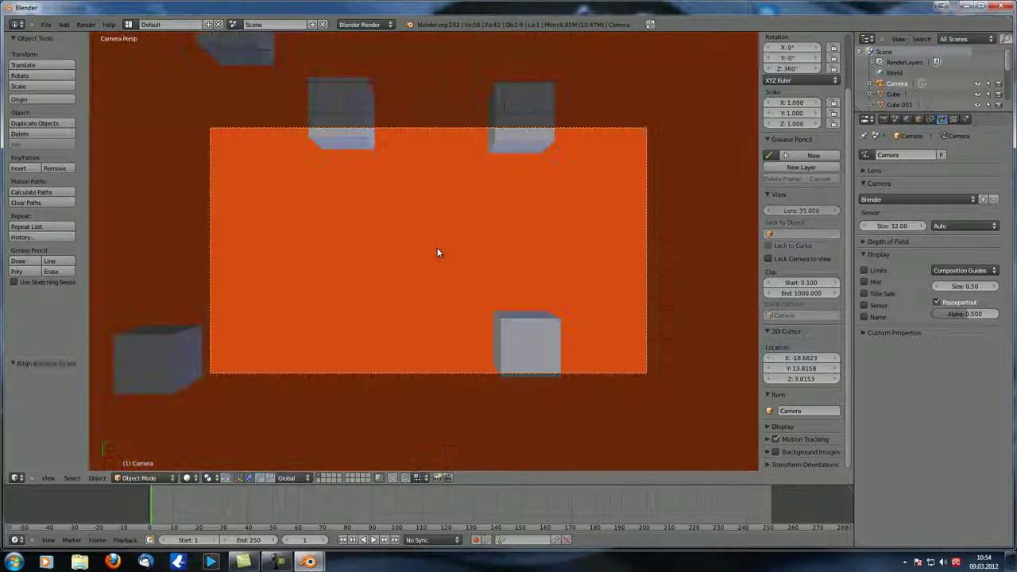
Step: Move the camera about 38 units back along its local Z axis and shift it to frame all the cubes
{"action": "key", "text": "g"}
{"action": "key", "text": "z"}
{"action": "key", "text": "z"}
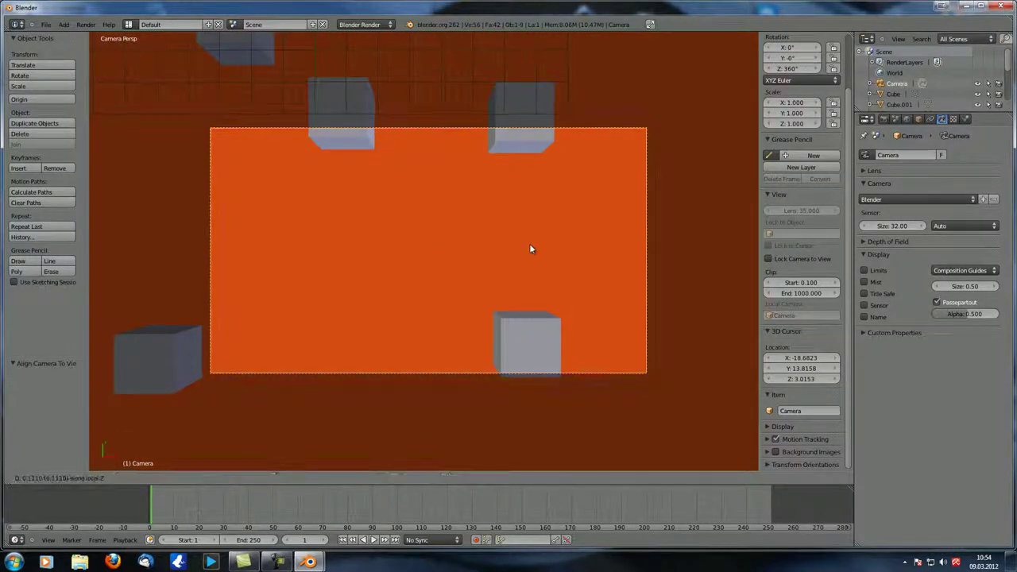
{"action": "left_click", "coordinate": [584, 483]}
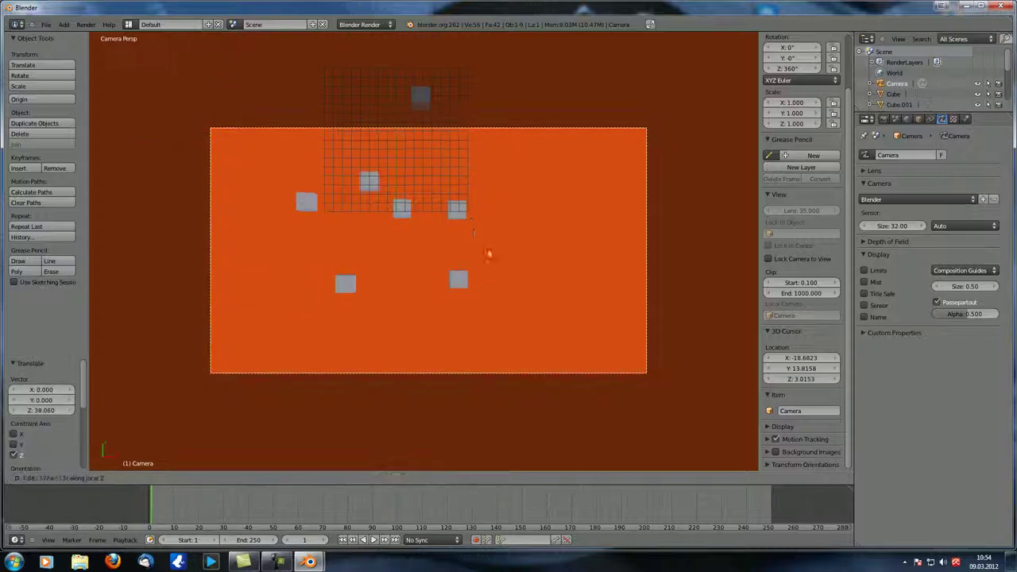
{"action": "key", "text": "g"}
{"action": "left_click", "coordinate": [541, 411]}
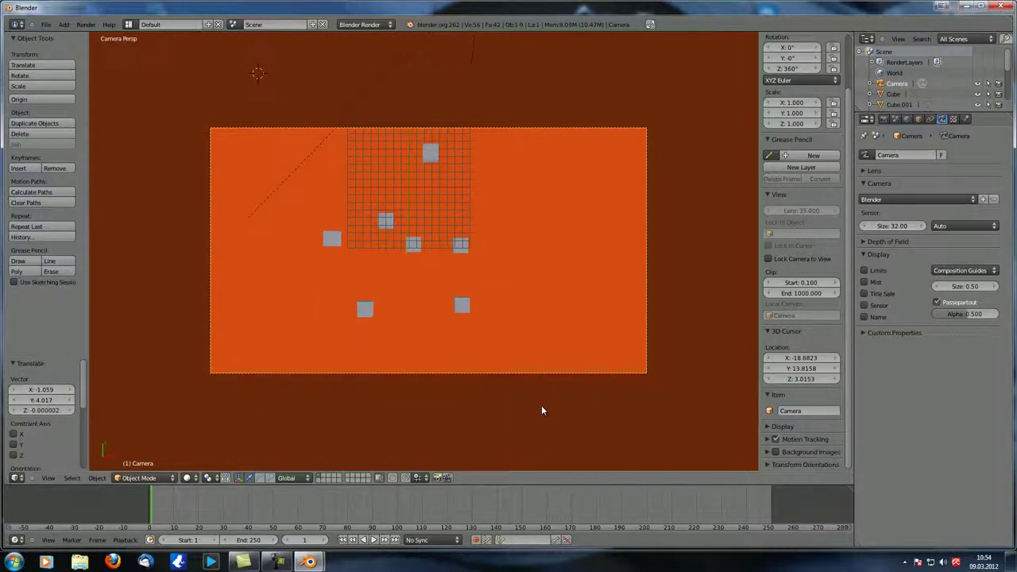